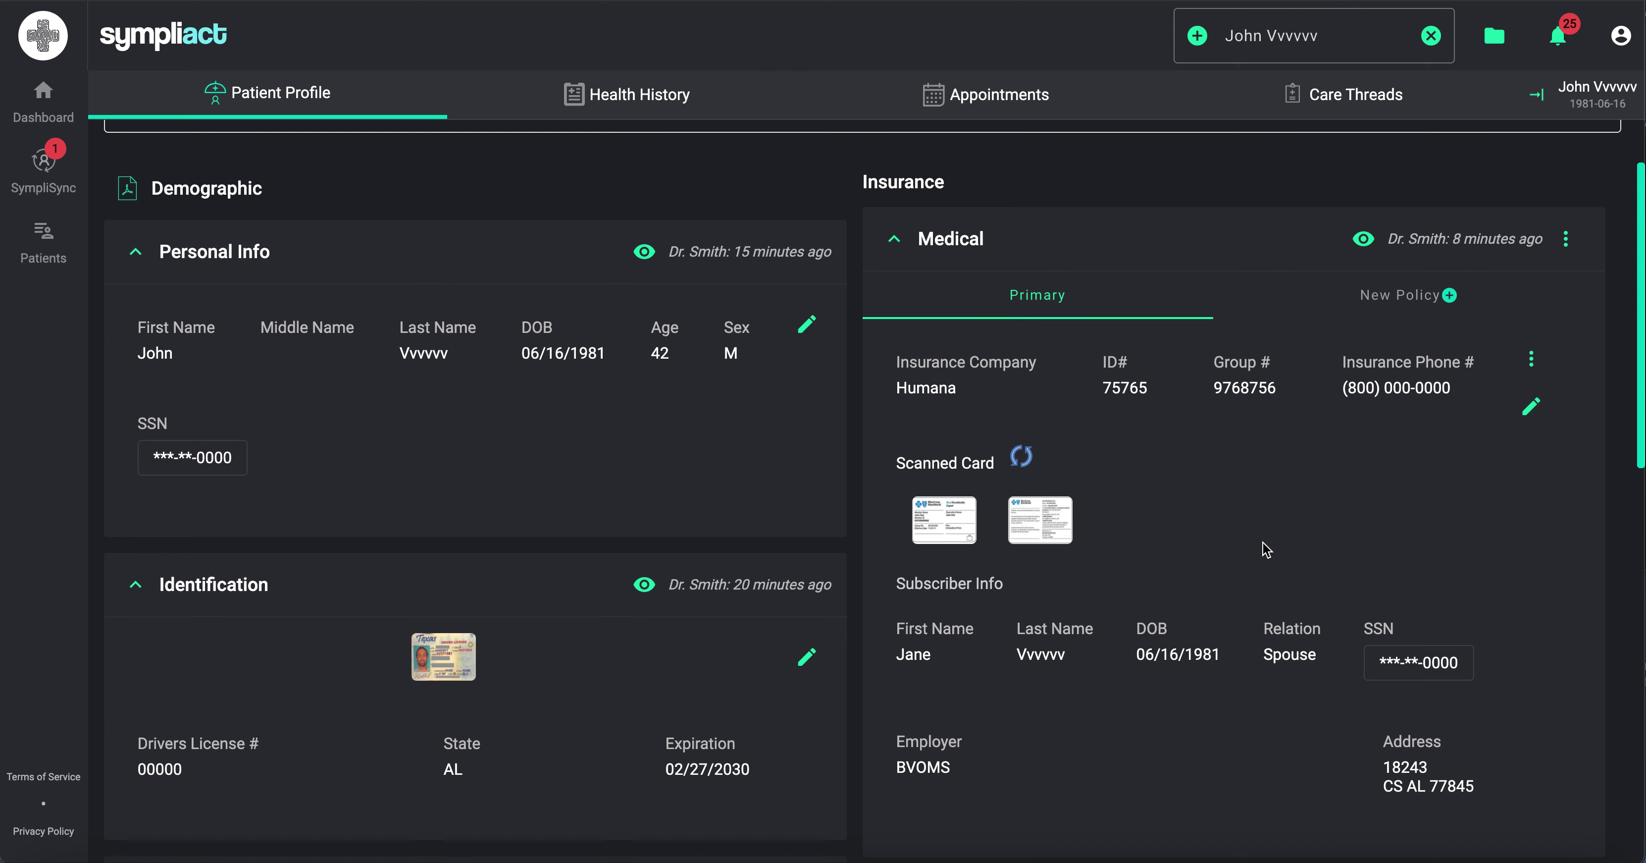
# Step: Check the Medical card's Review History option, then dismiss it
pyautogui.scroll(-1, 1266, 550)
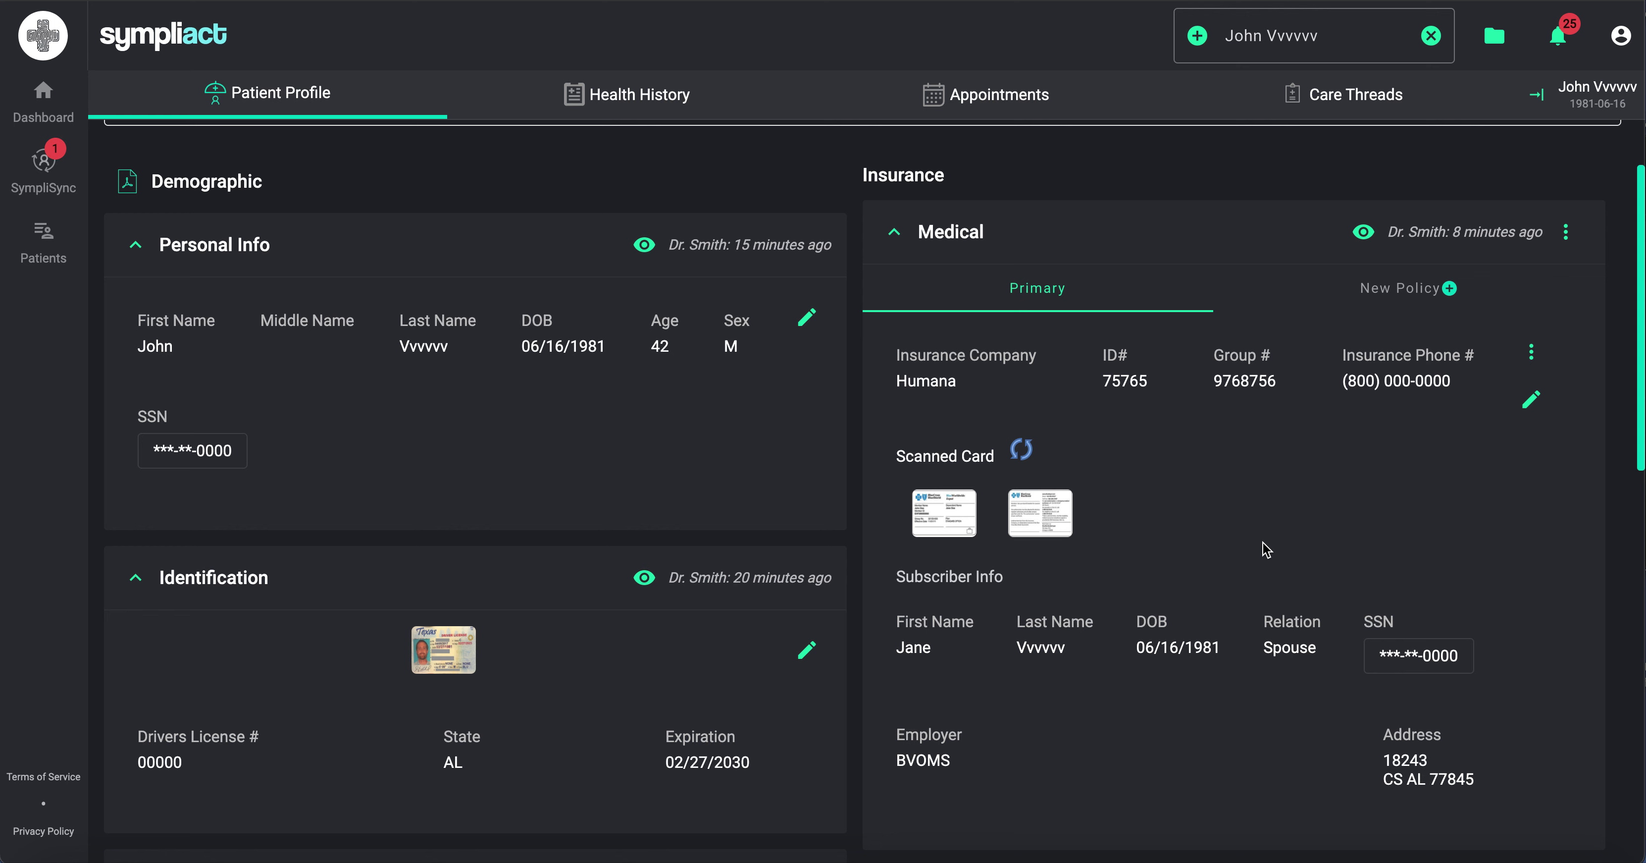
pyautogui.scroll(-2, 1266, 550)
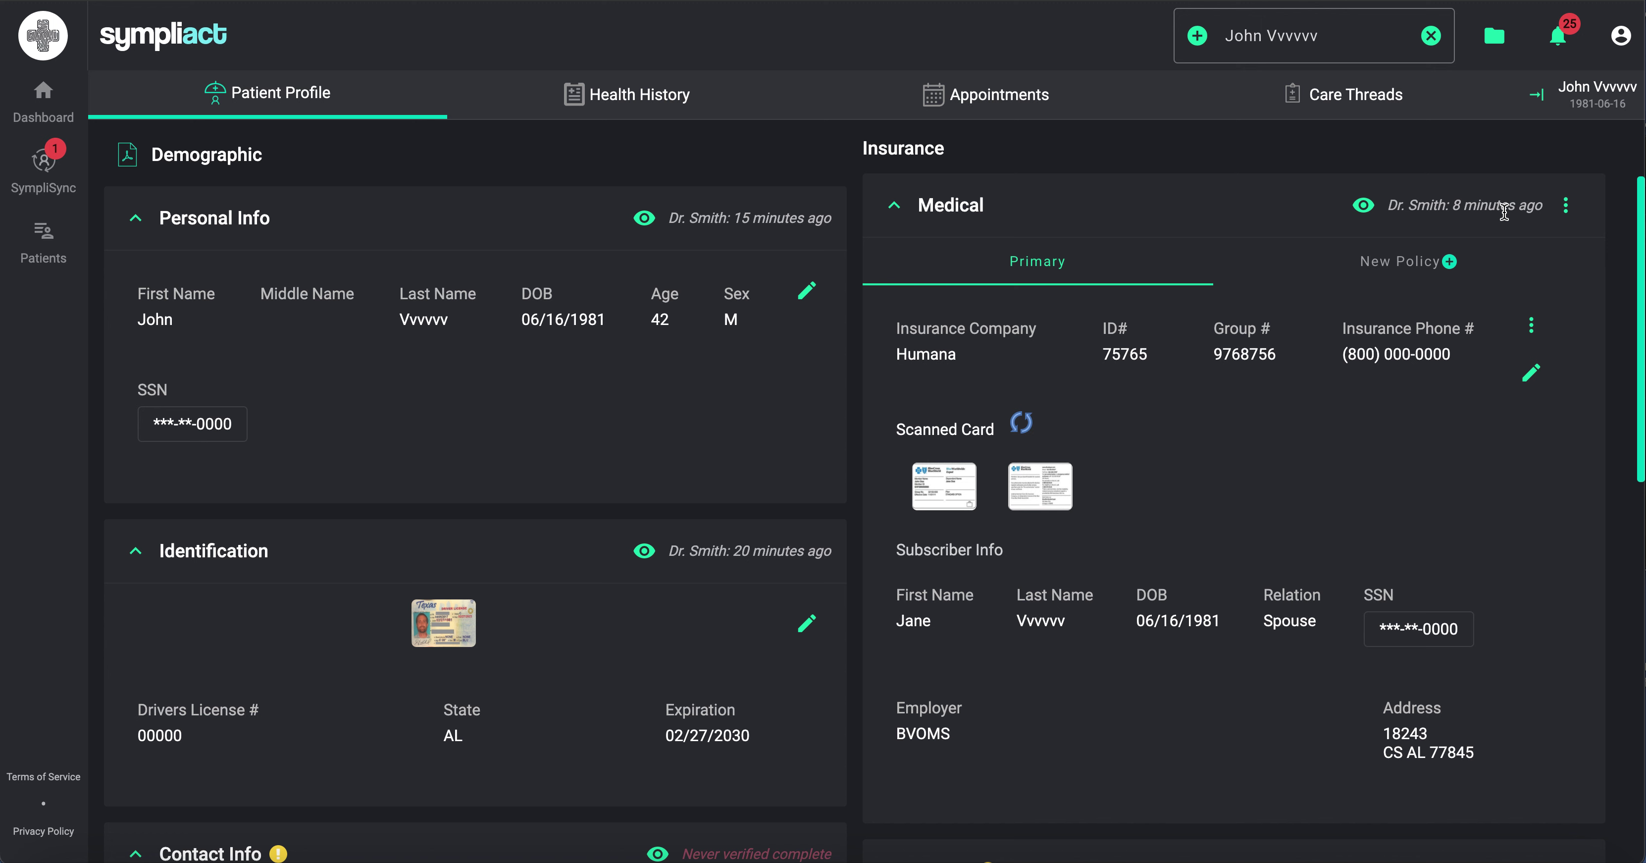
pyautogui.click(1565, 207)
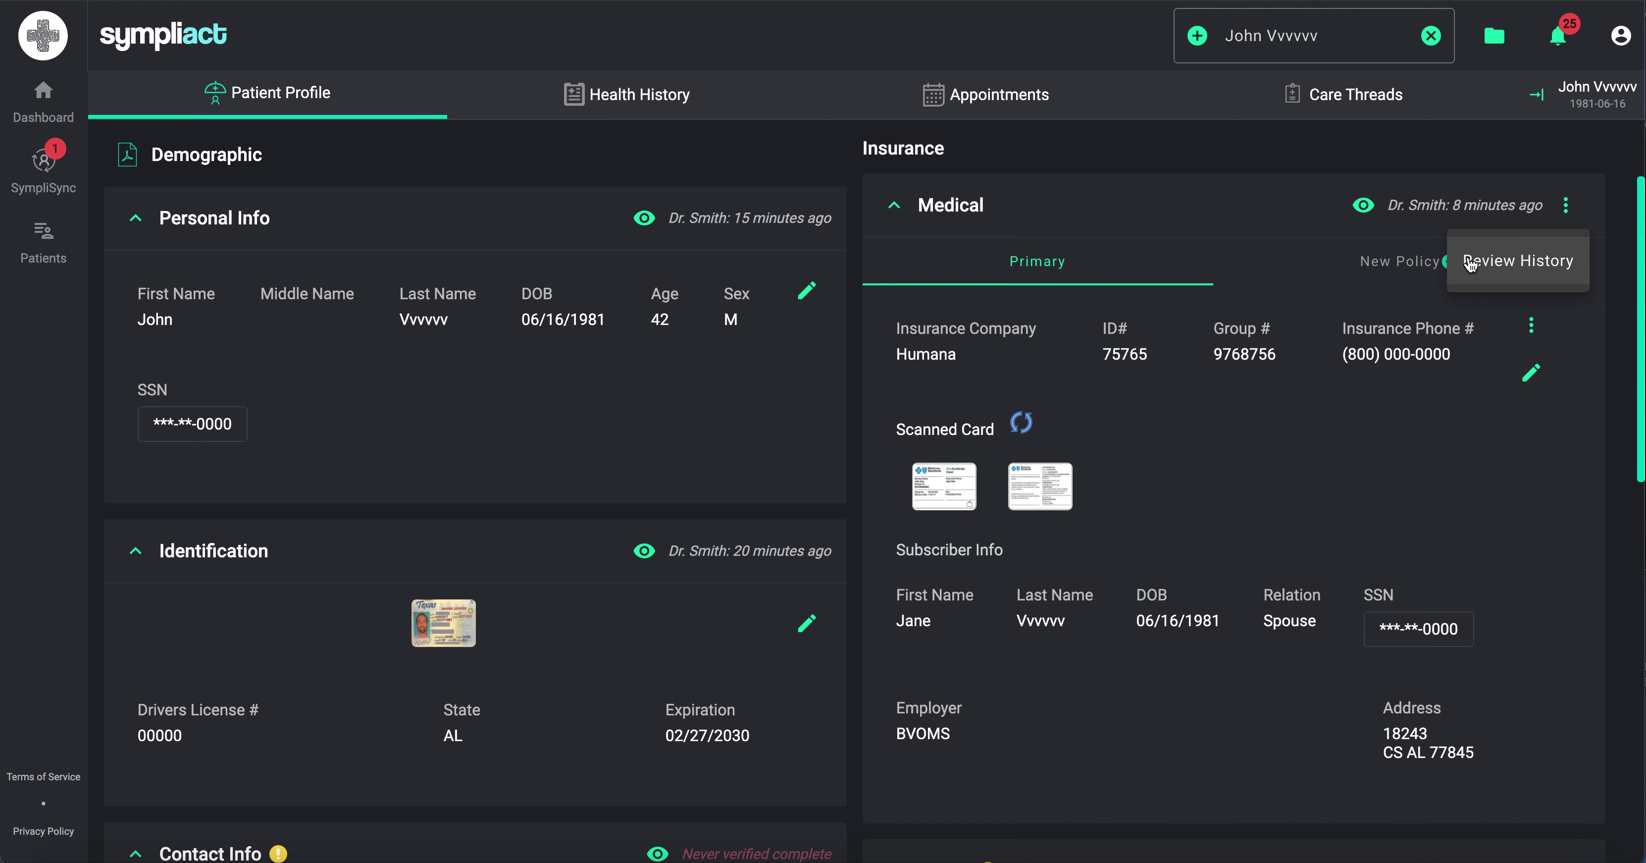
pyautogui.click(1264, 218)
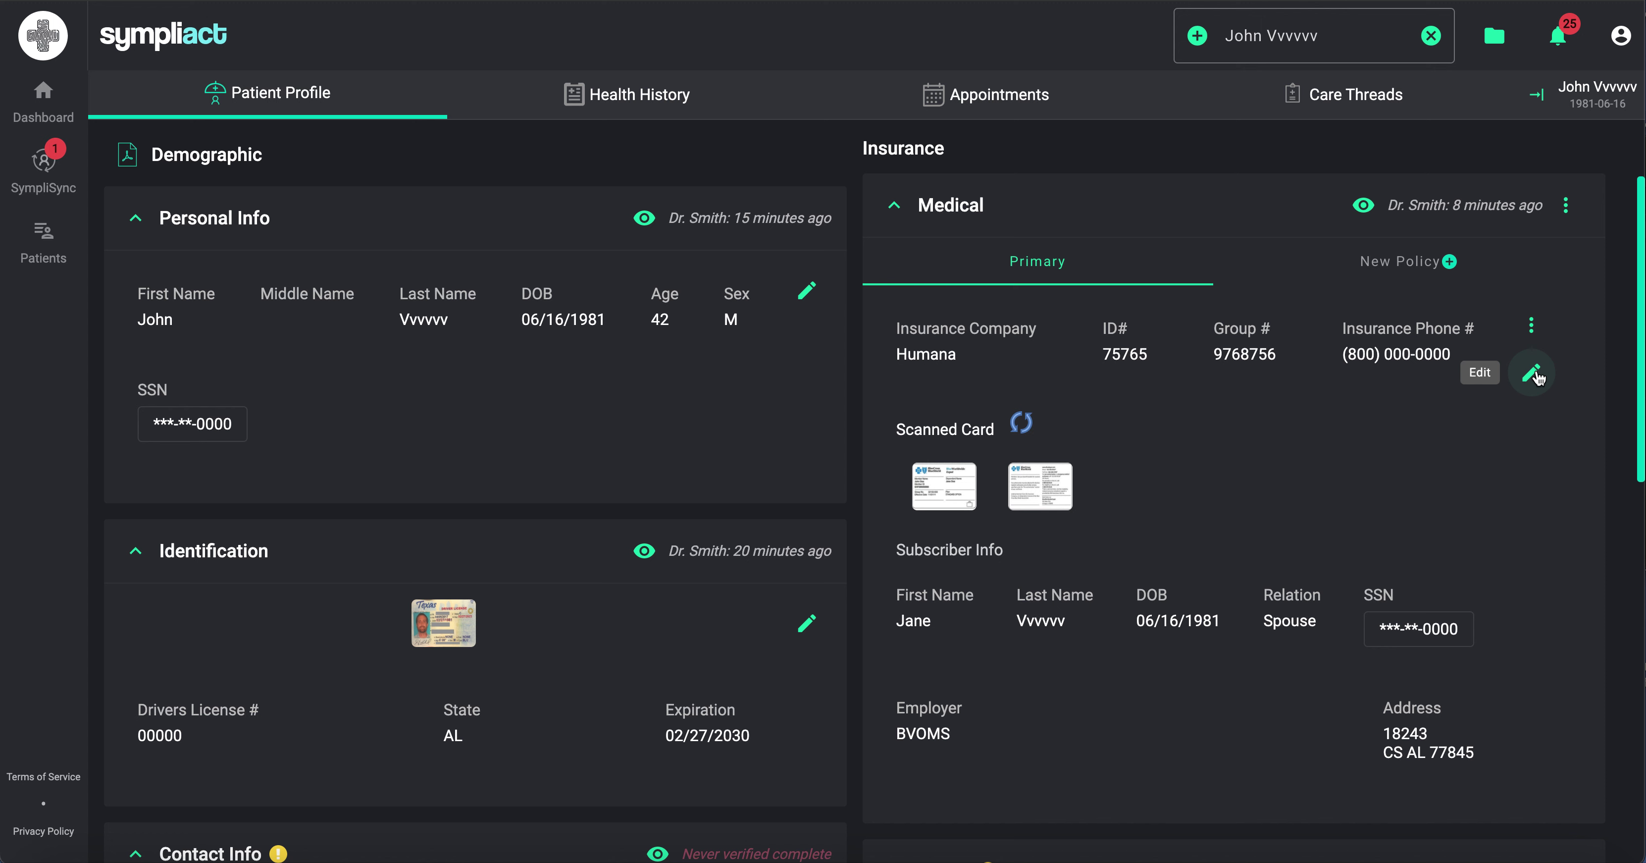
# Step: Show the Copy to choices for the Humana medical policy
pyautogui.click(1532, 326)
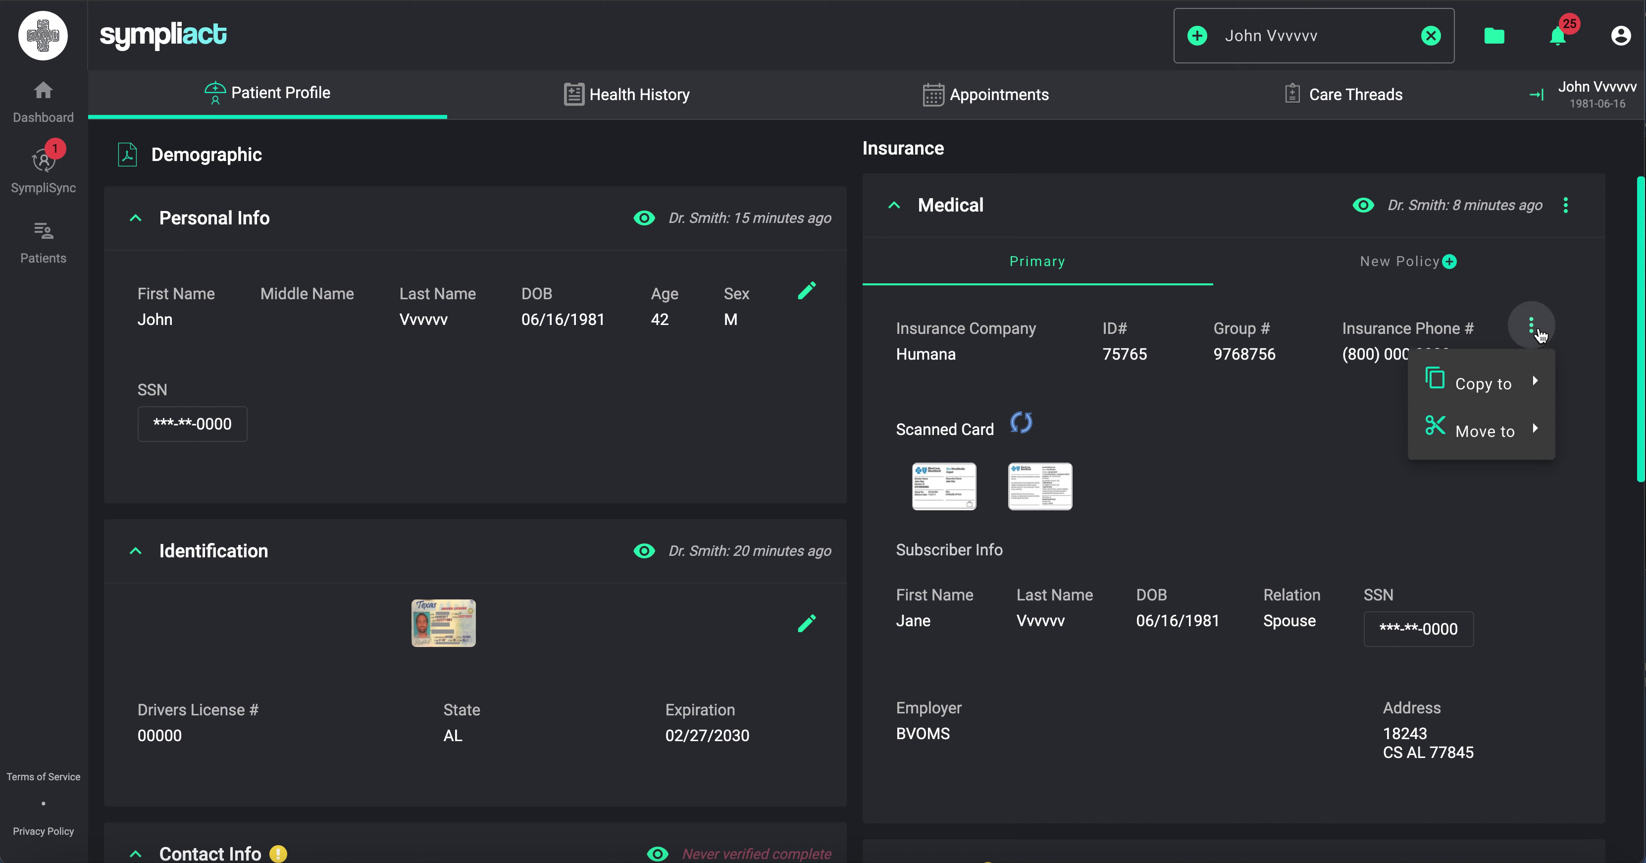
pyautogui.moveTo(1512, 383)
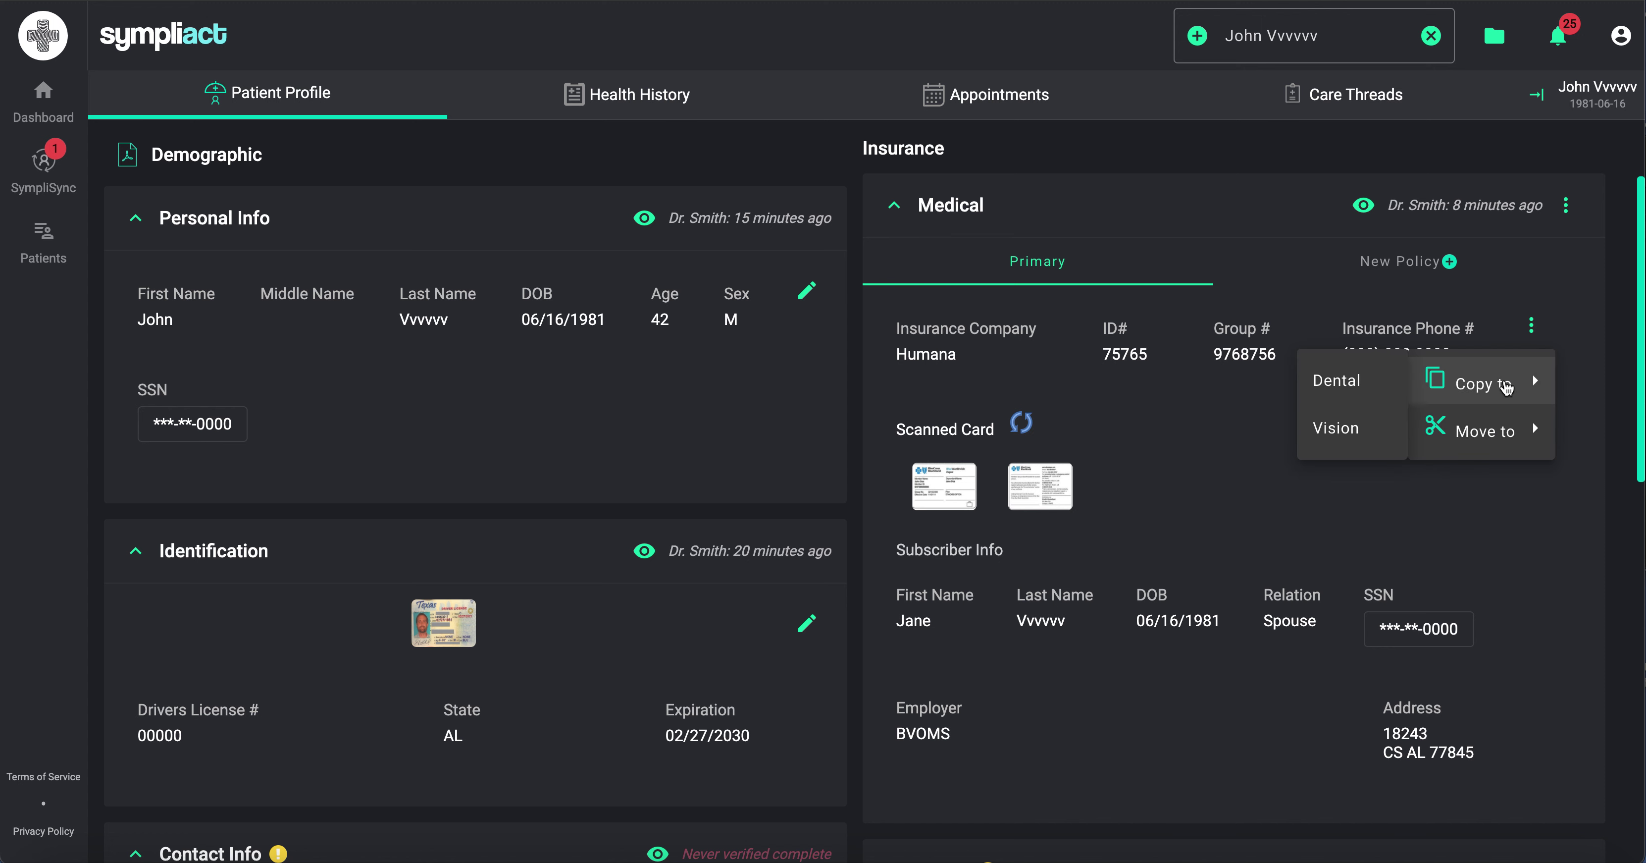
pyautogui.moveTo(1489, 438)
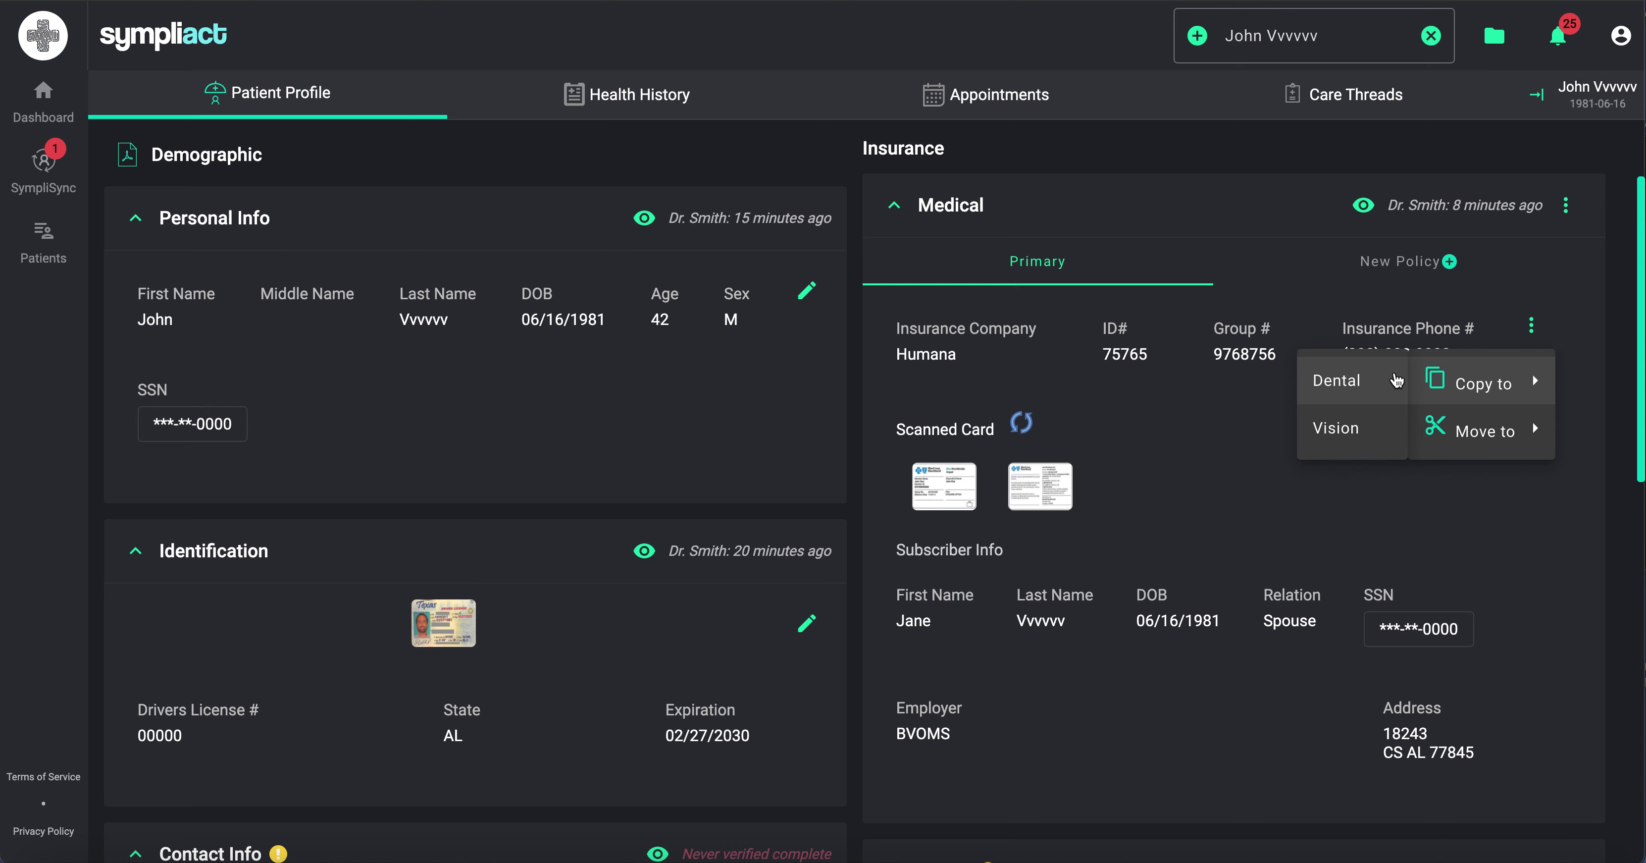
# Step: Dismiss the copy menu and start a new Dental policy
pyautogui.click(1199, 401)
pyautogui.scroll(-10, 1198, 401)
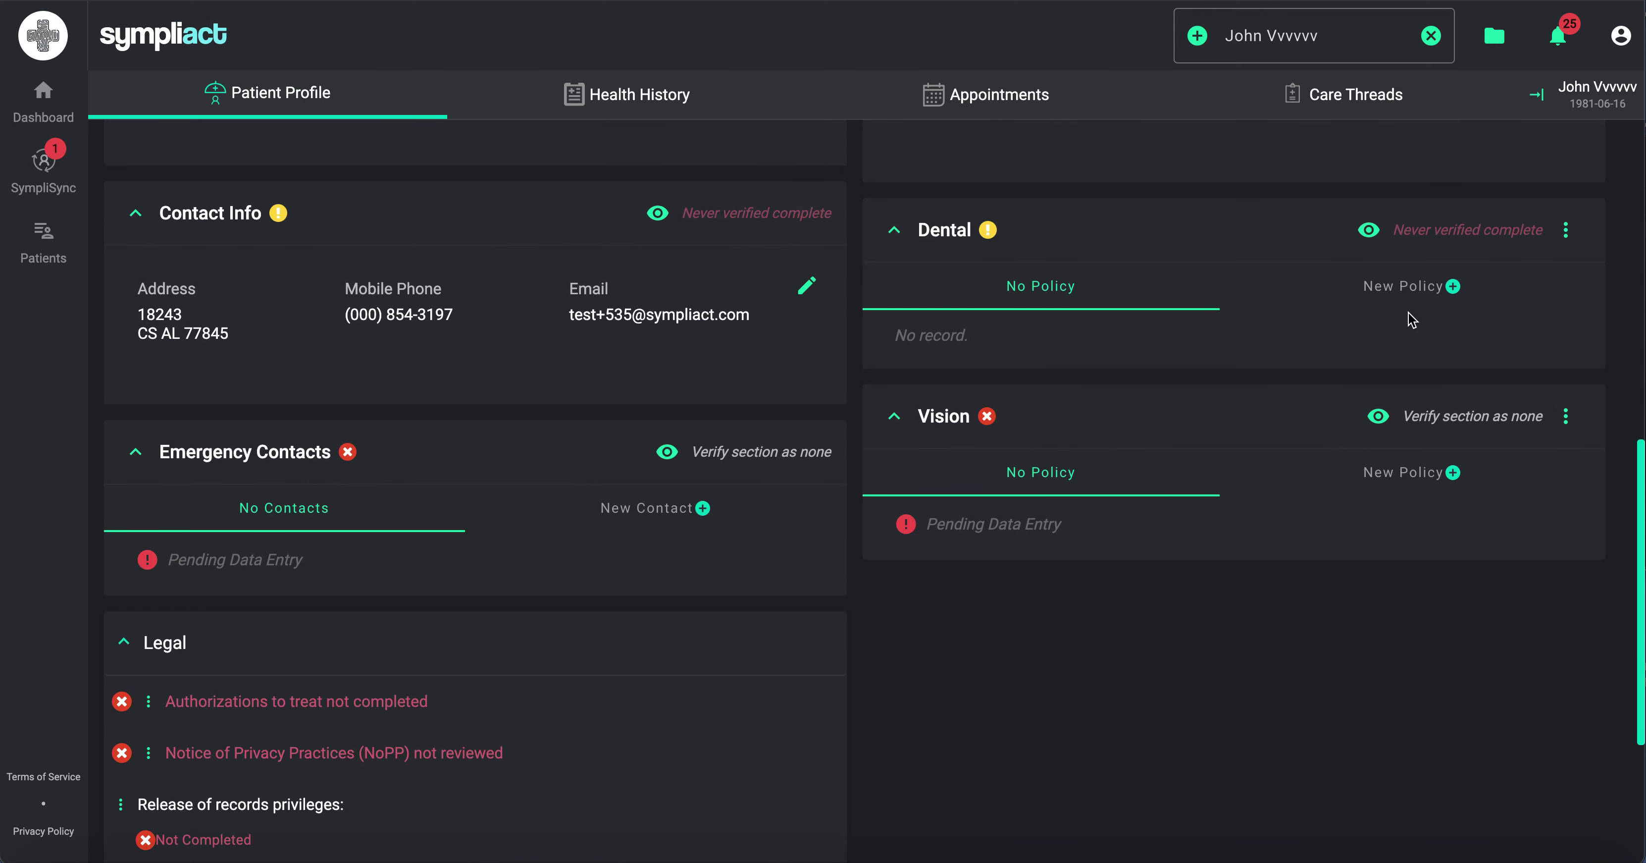
pyautogui.click(1429, 300)
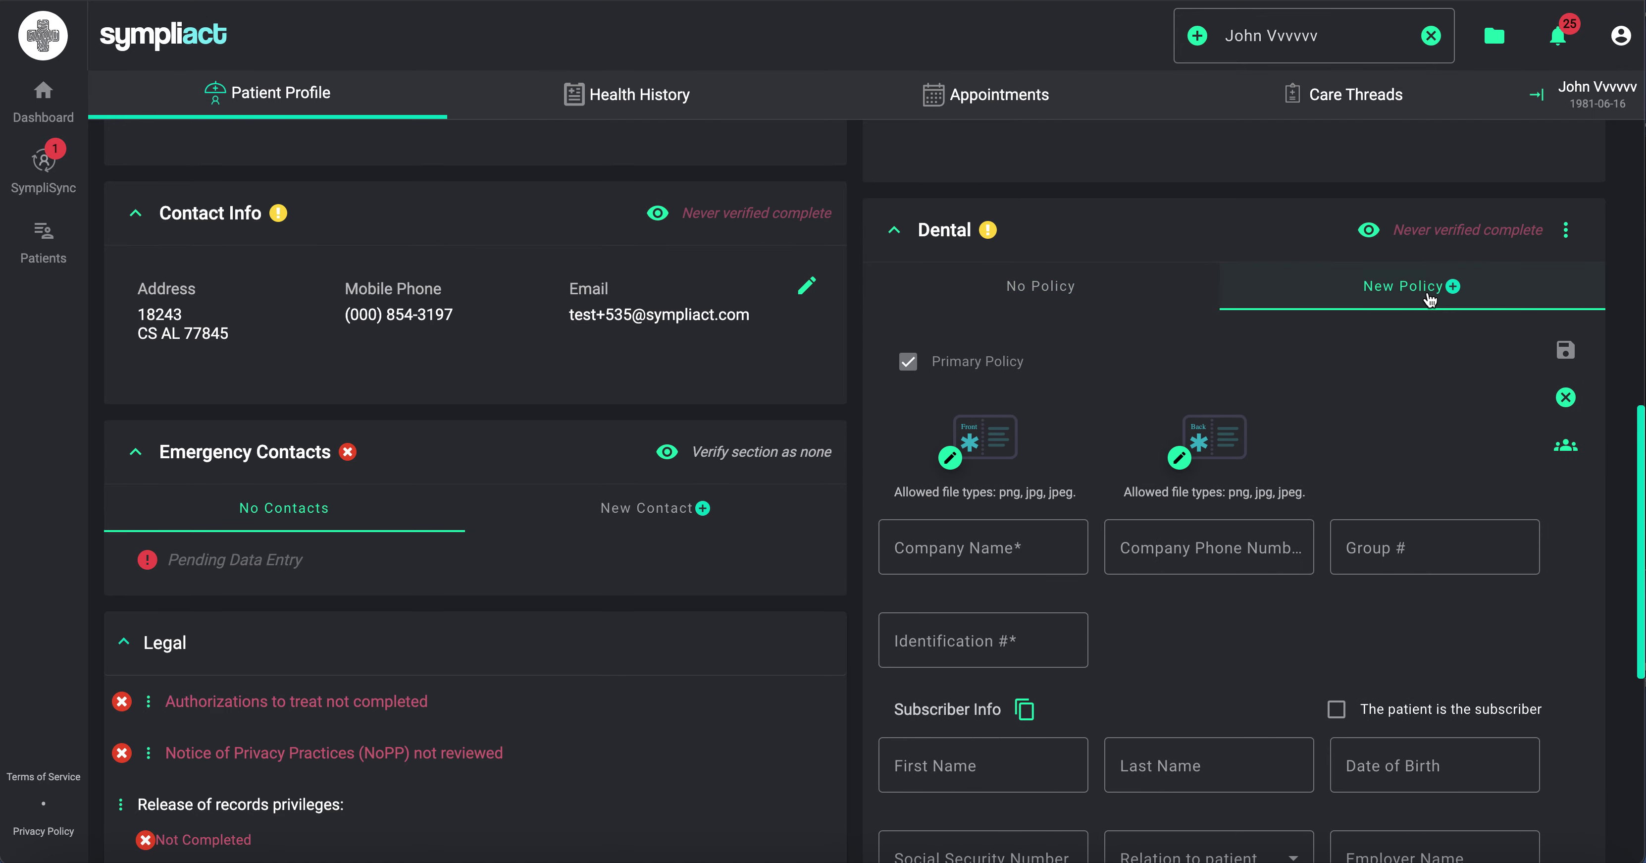
pyautogui.scroll(-2, 1341, 466)
# Step: Upload Test Ins_Front and Test Ins_Back as the card's front and back images
pyautogui.click(953, 324)
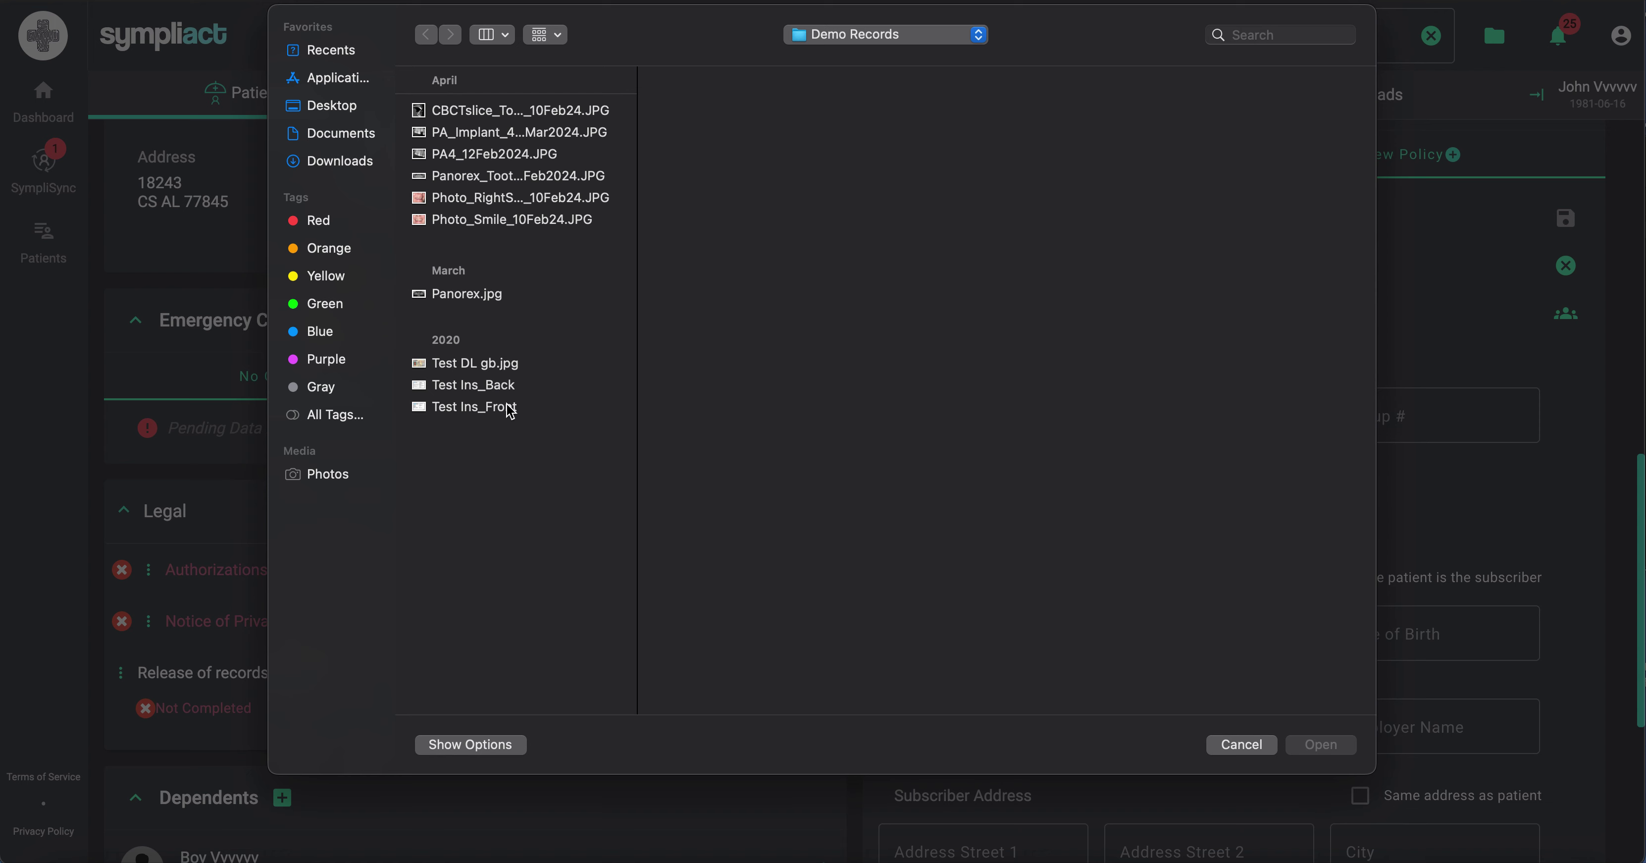
pyautogui.click(509, 409)
pyautogui.click(1314, 746)
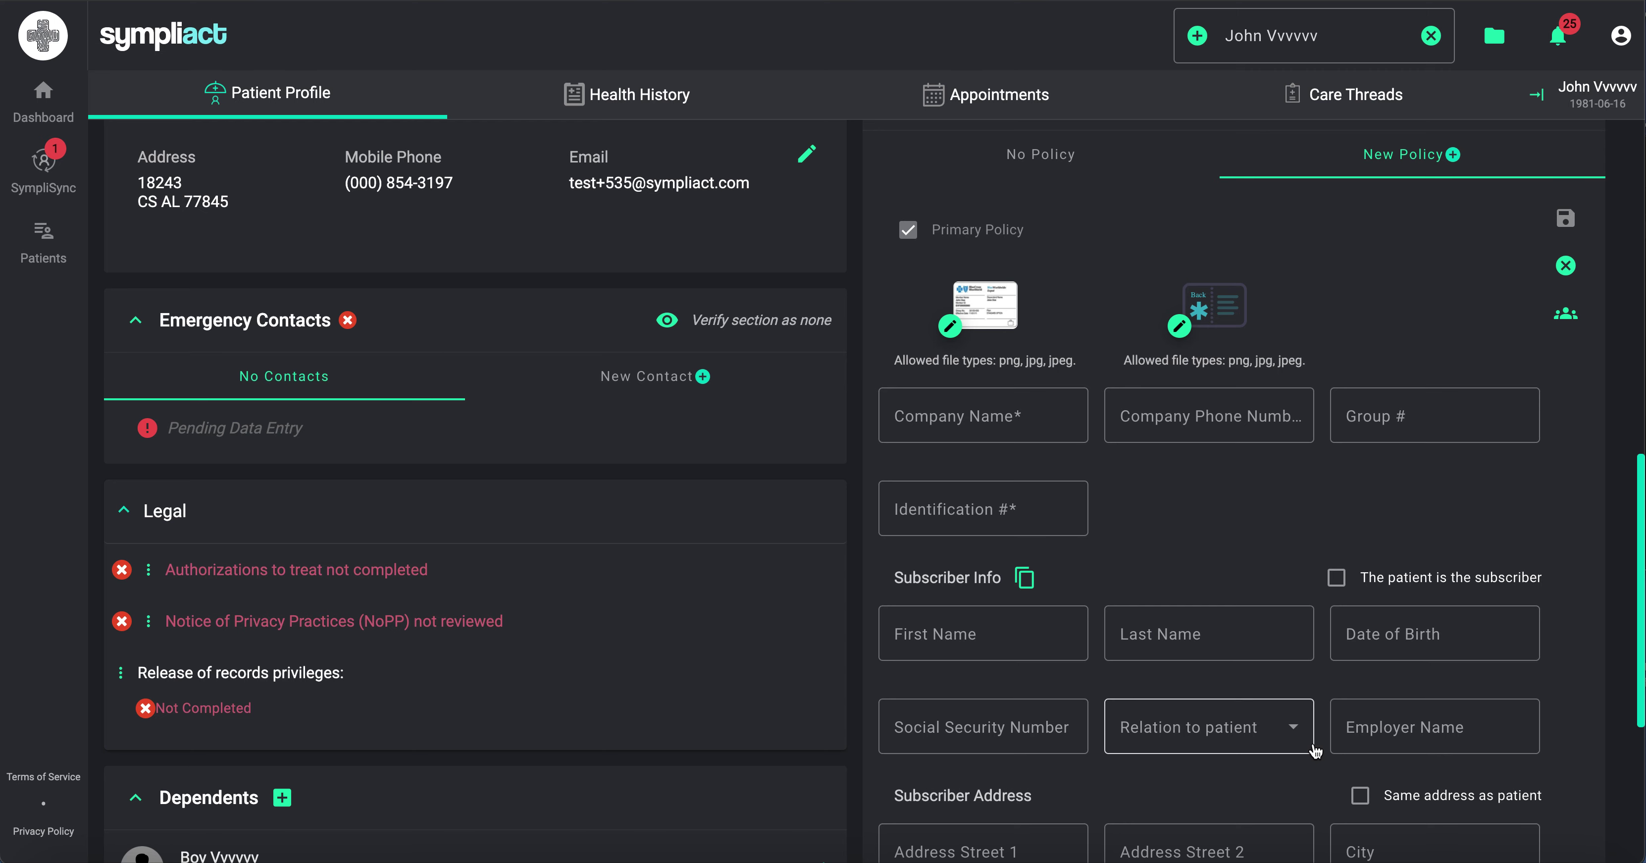
pyautogui.click(1180, 326)
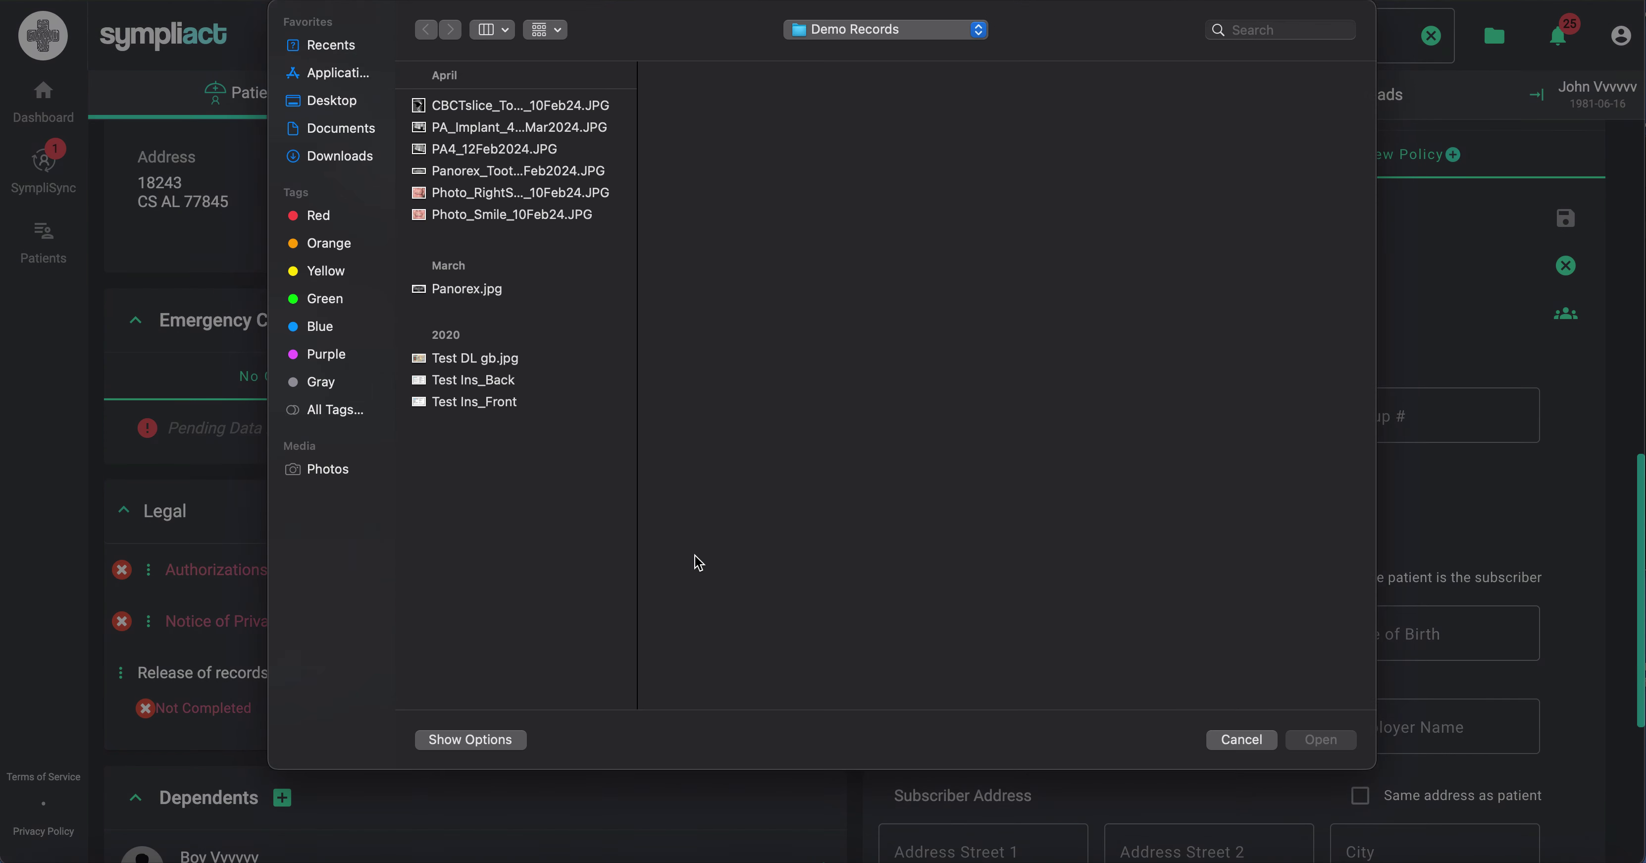
pyautogui.click(508, 386)
pyautogui.click(1315, 744)
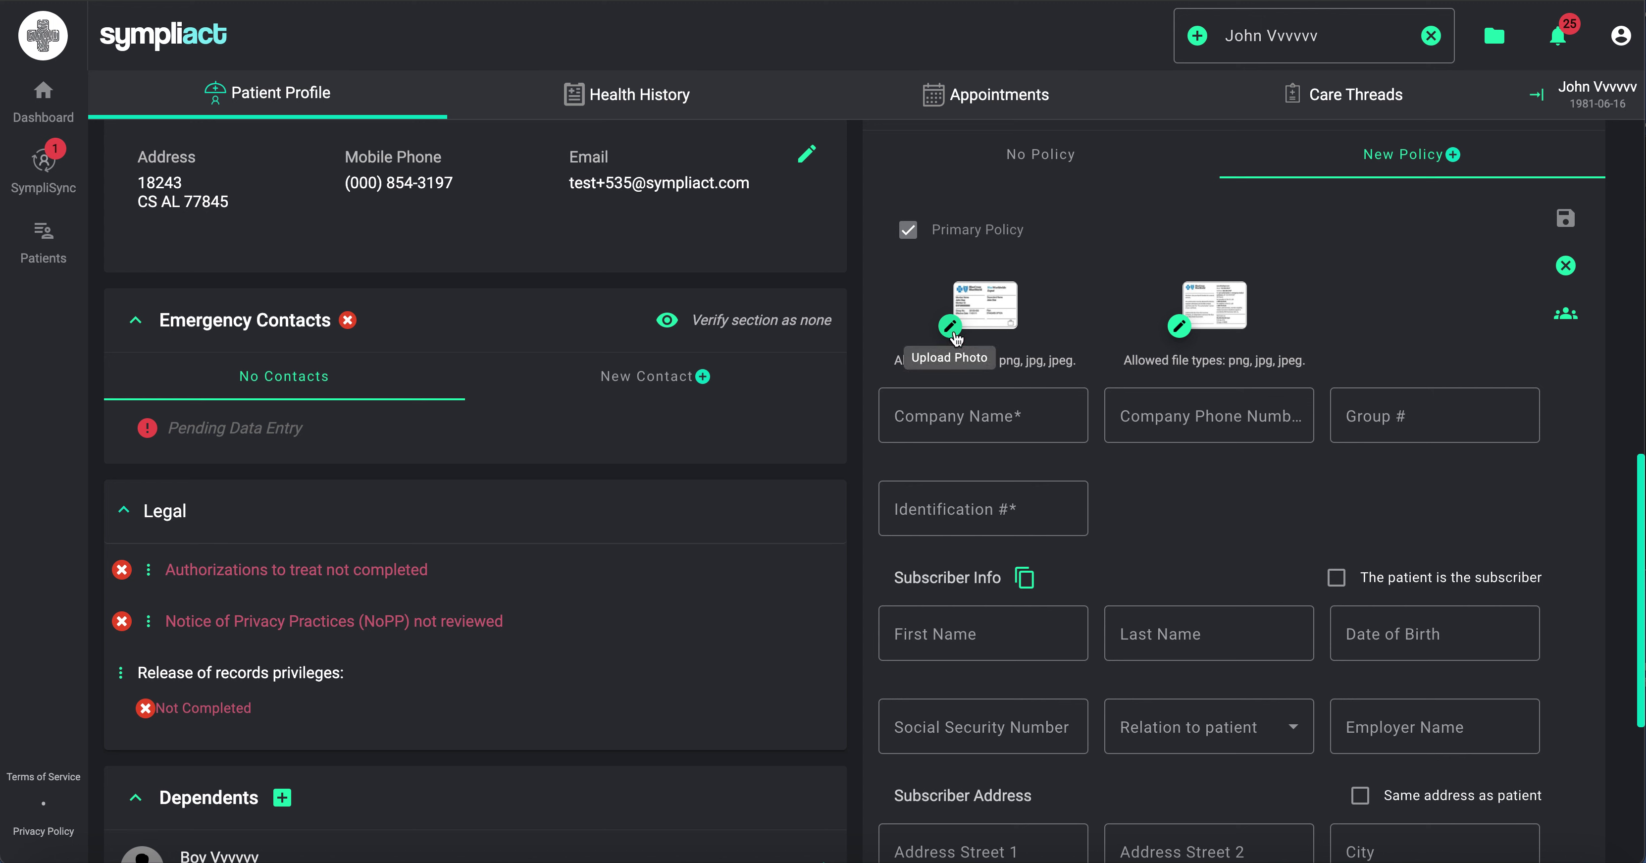
# Step: Enter BCBS as insurance company, with its phone, group number and identification number
pyautogui.click(991, 412)
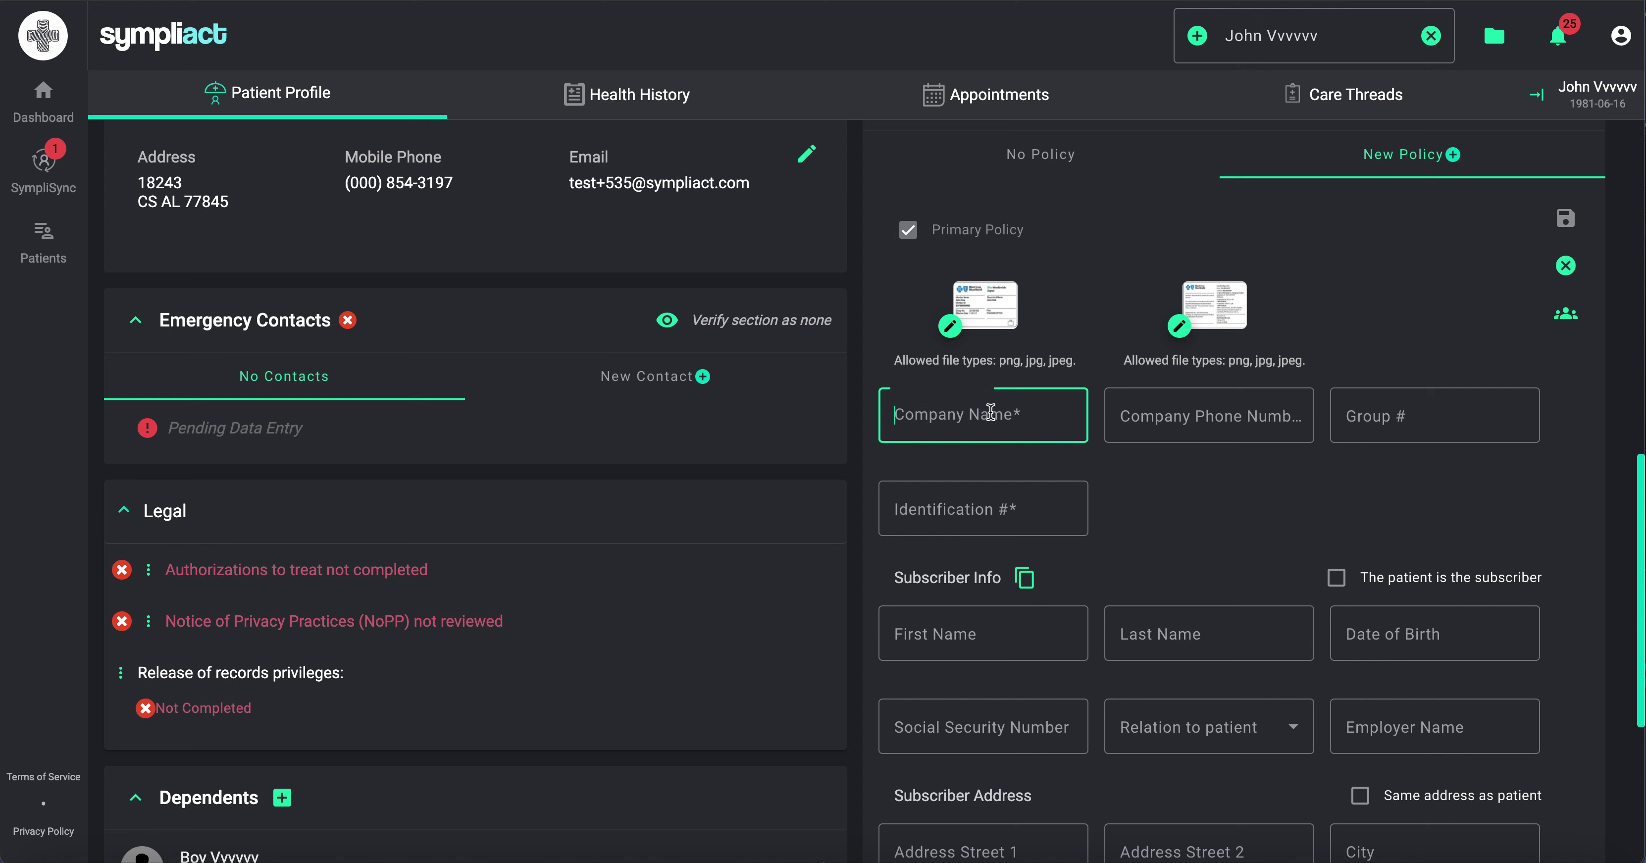
pyautogui.write('Delta')
pyautogui.press('BackSpace')
pyautogui.press('BackSpace')
pyautogui.press('BackSpace')
pyautogui.press('BackSpace')
pyautogui.press('BackSpace')
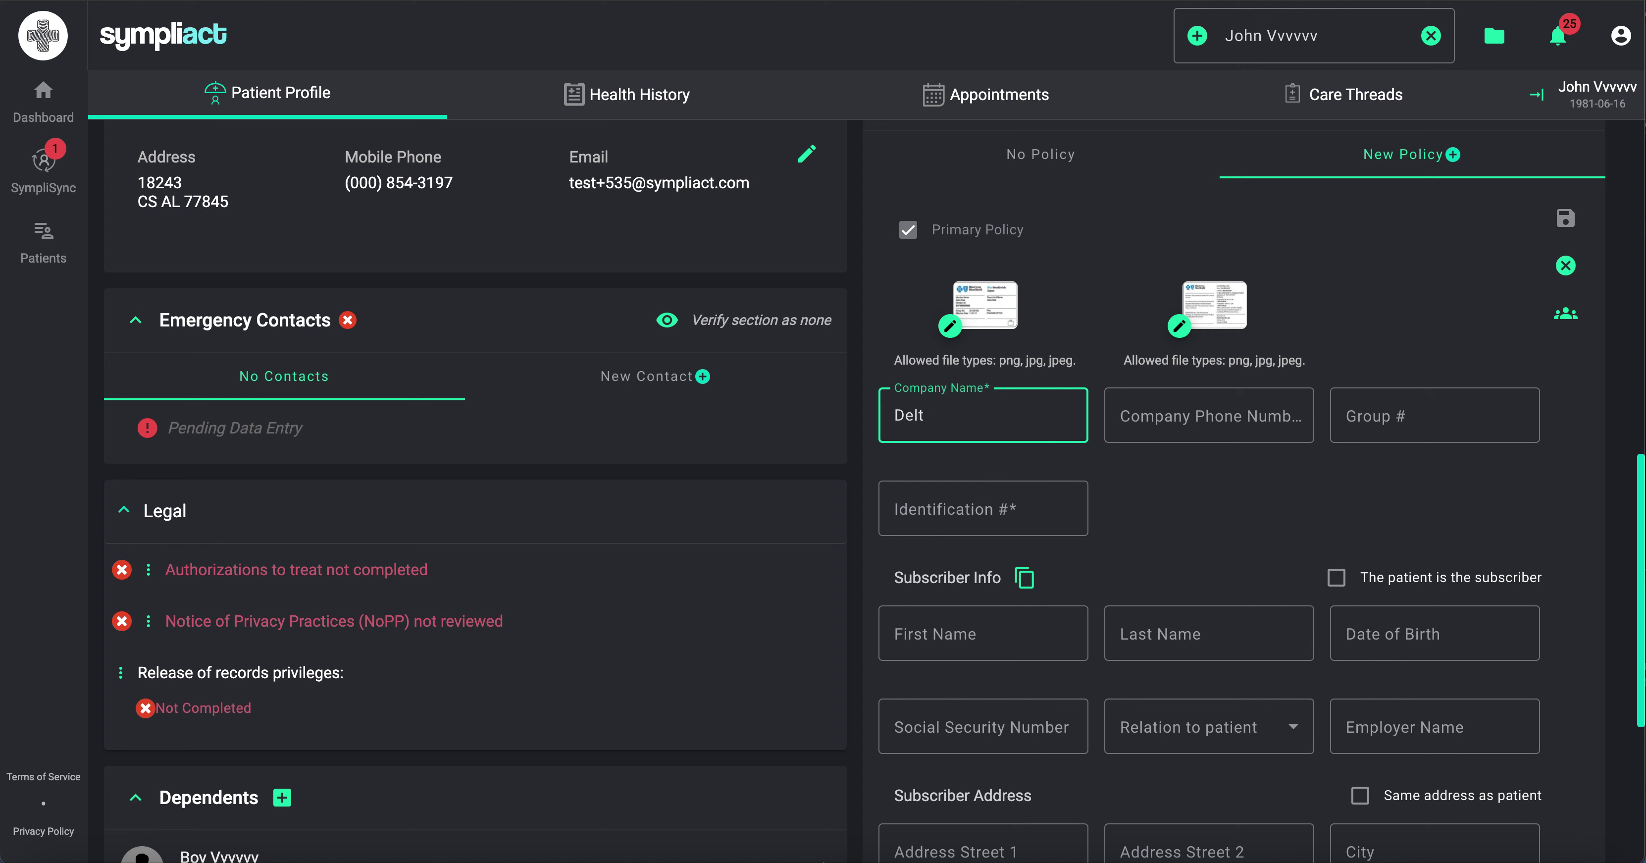
pyautogui.write('BCBS')
pyautogui.press('Tab')
pyautogui.write('800) 000-0000')
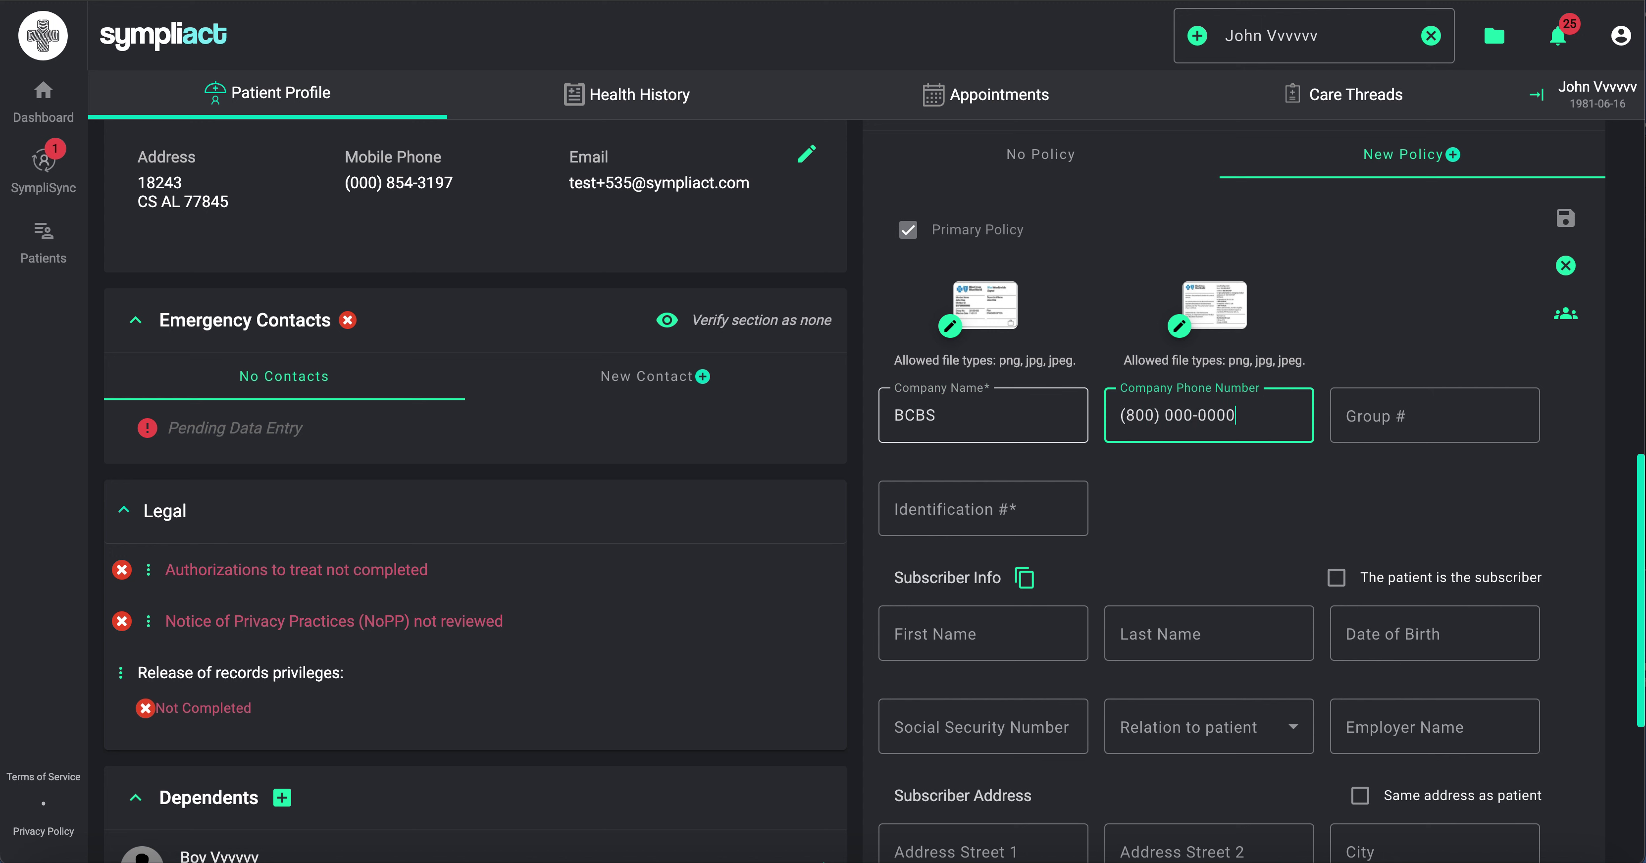
pyautogui.press('Tab')
pyautogui.write('868768768')
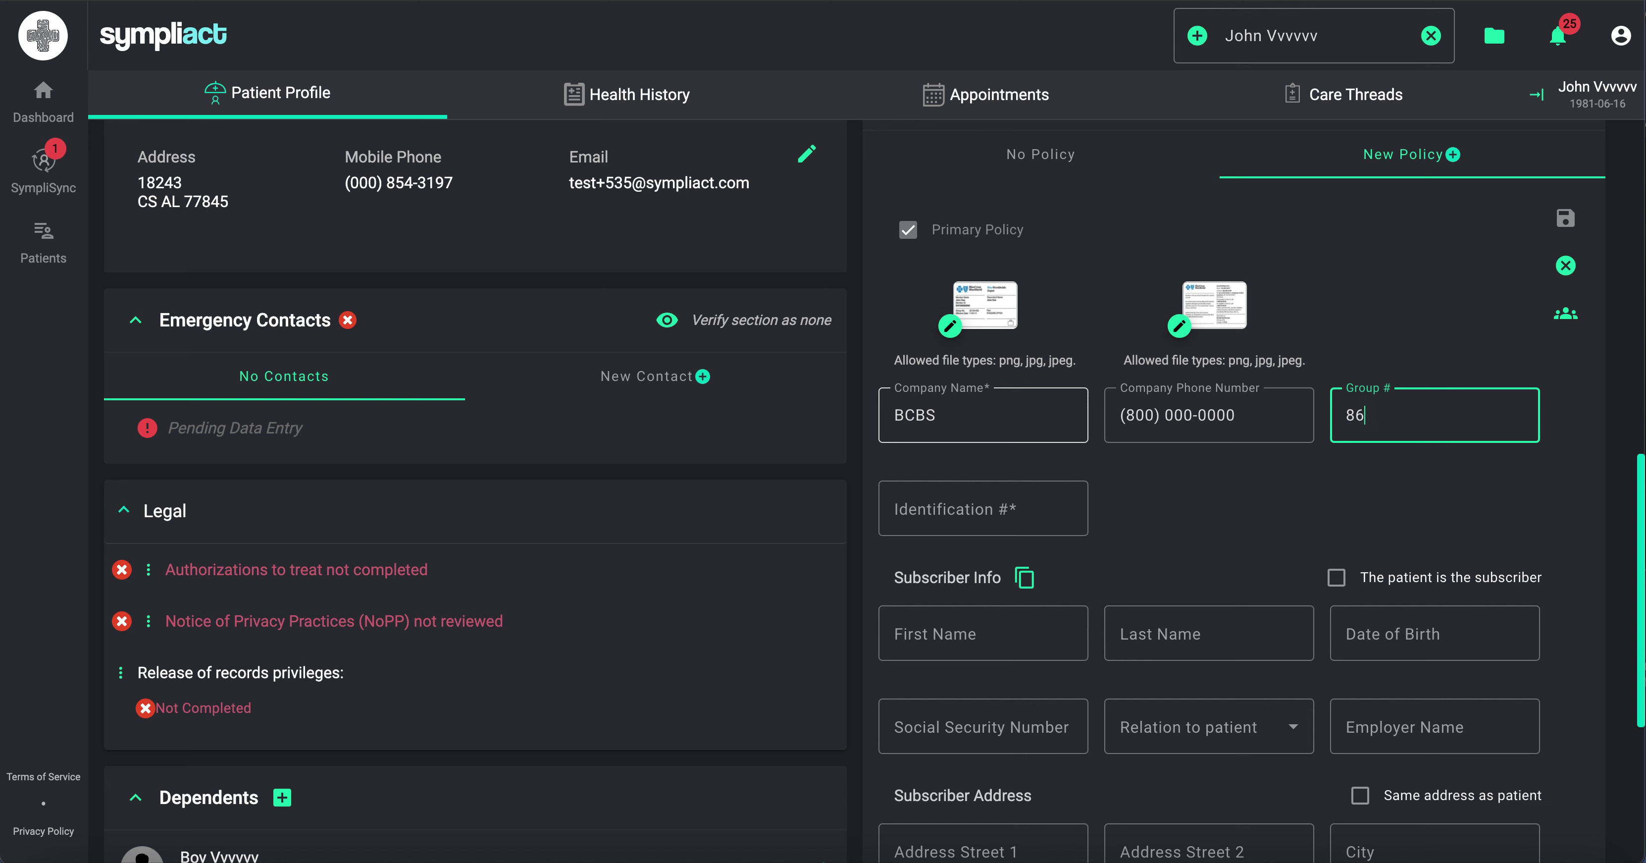
pyautogui.press('Tab')
pyautogui.write('87686')
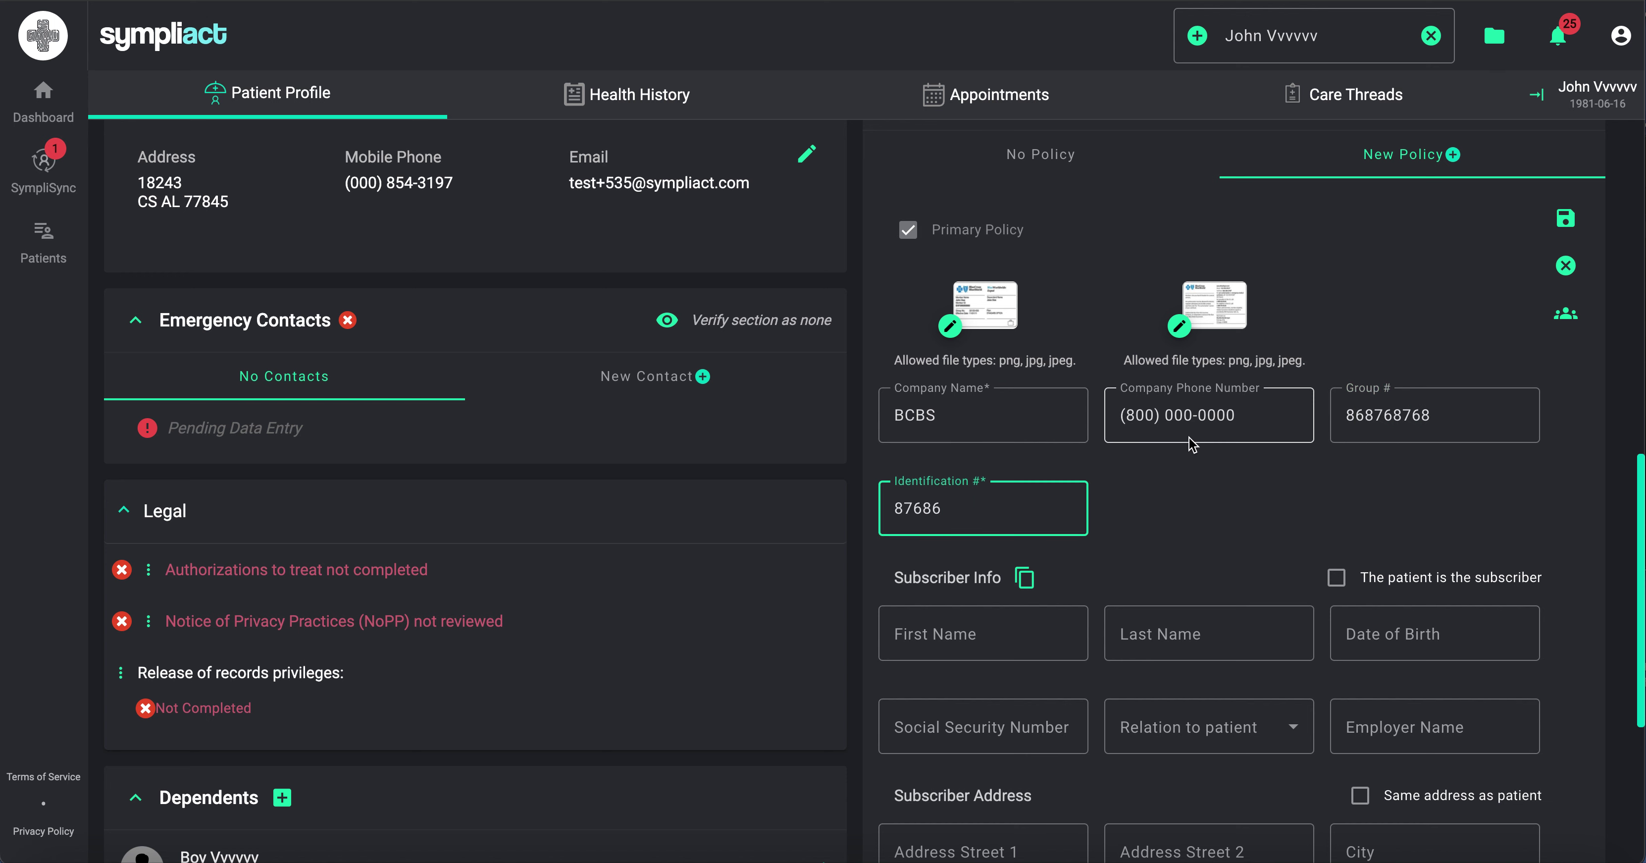
# Step: Tick 'The patient is the subscriber' and set the employer name to BVOMS
pyautogui.scroll(-5, 1268, 525)
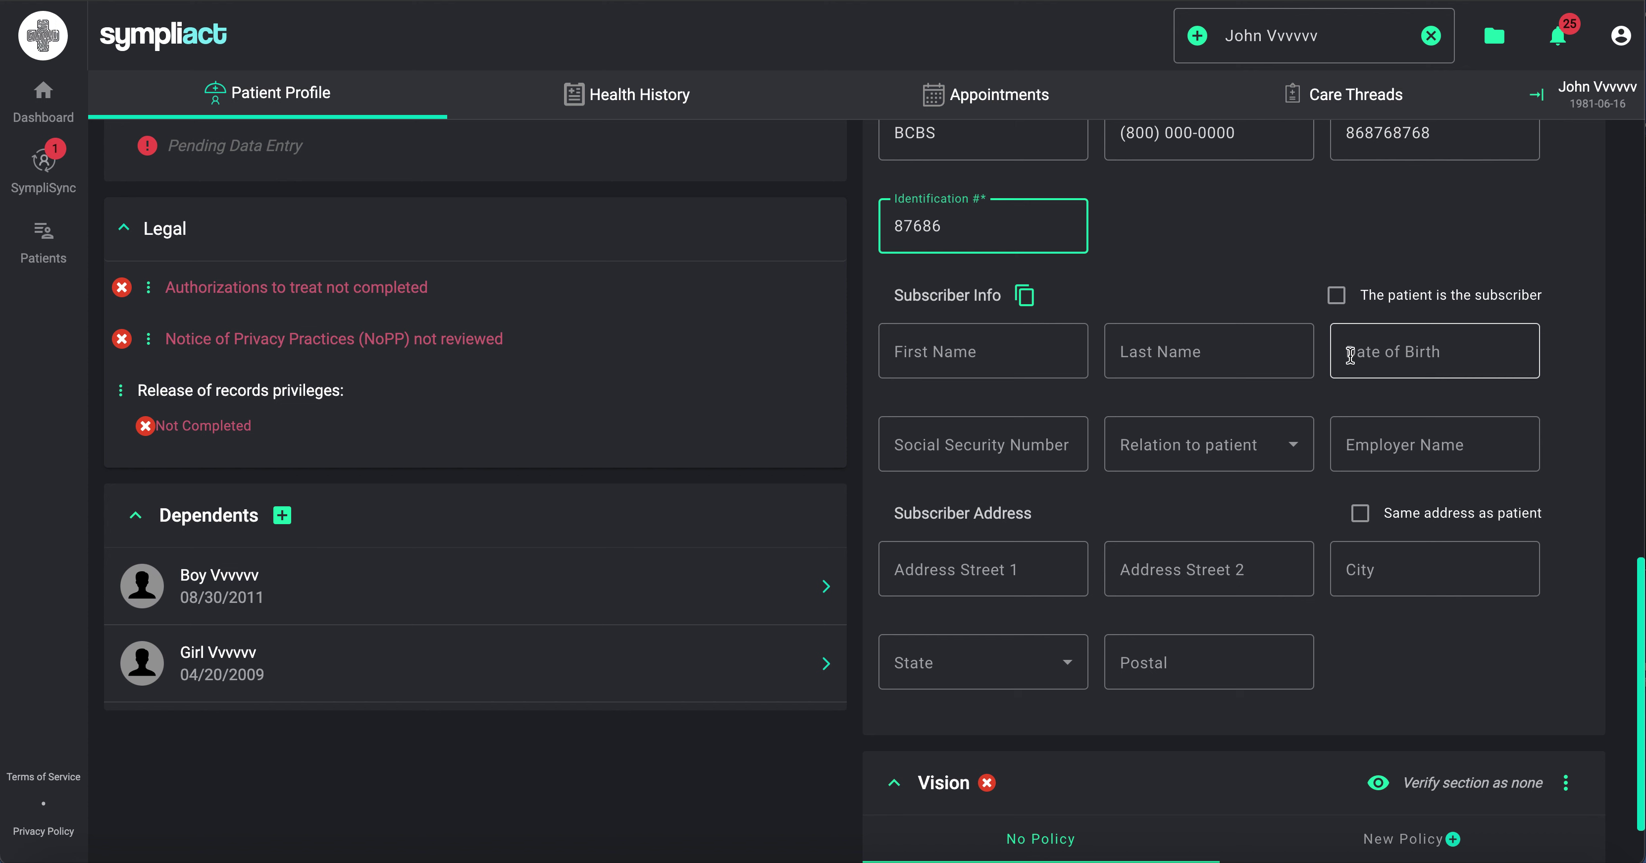
pyautogui.click(1340, 310)
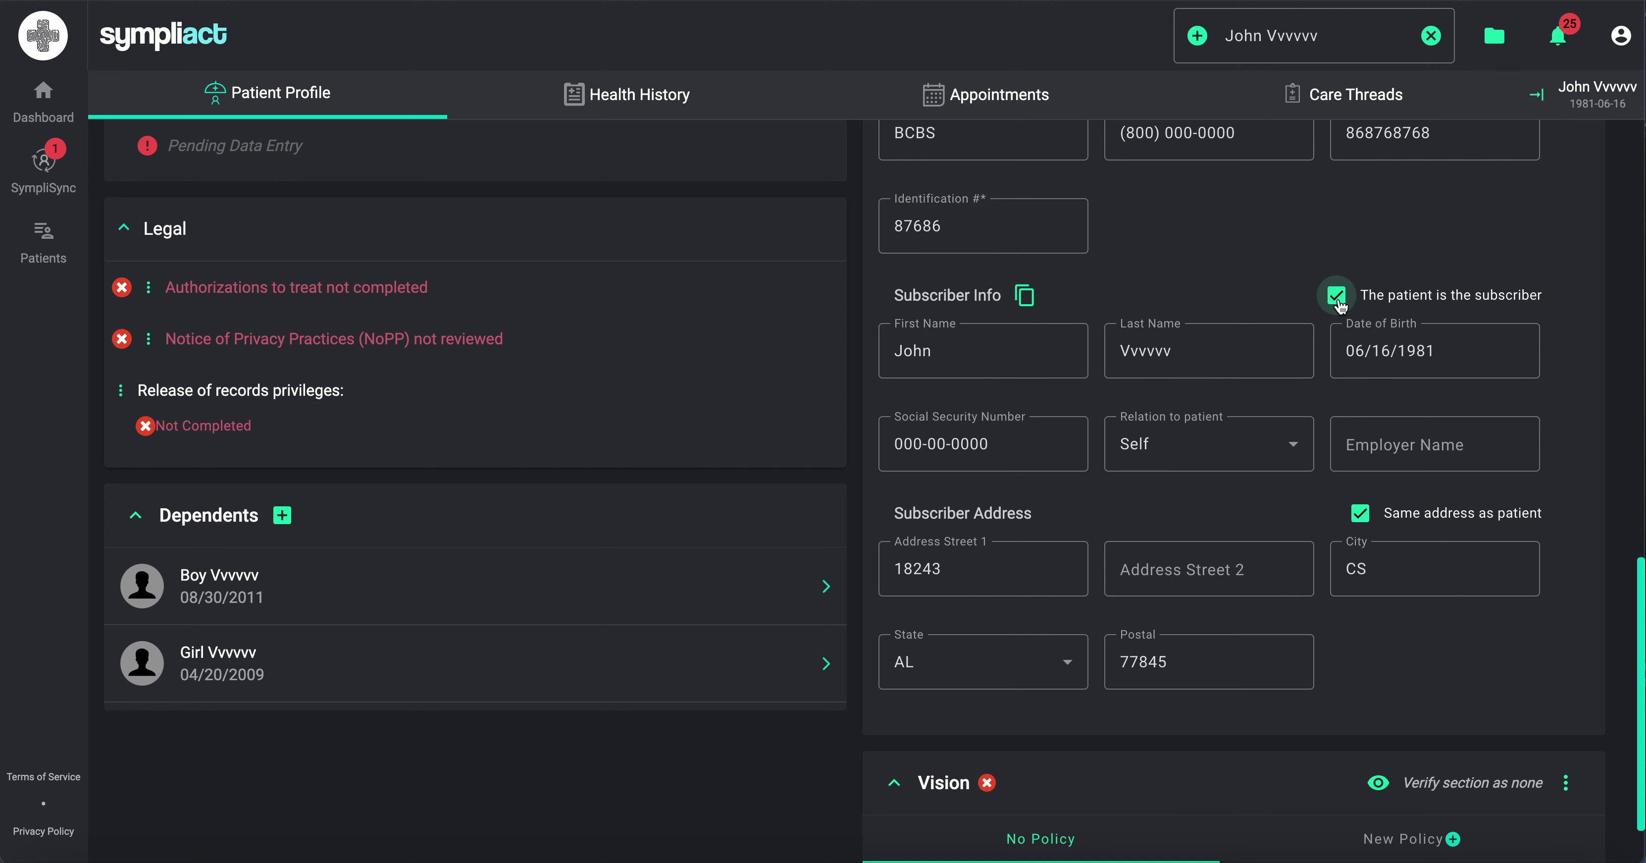
pyautogui.click(1375, 447)
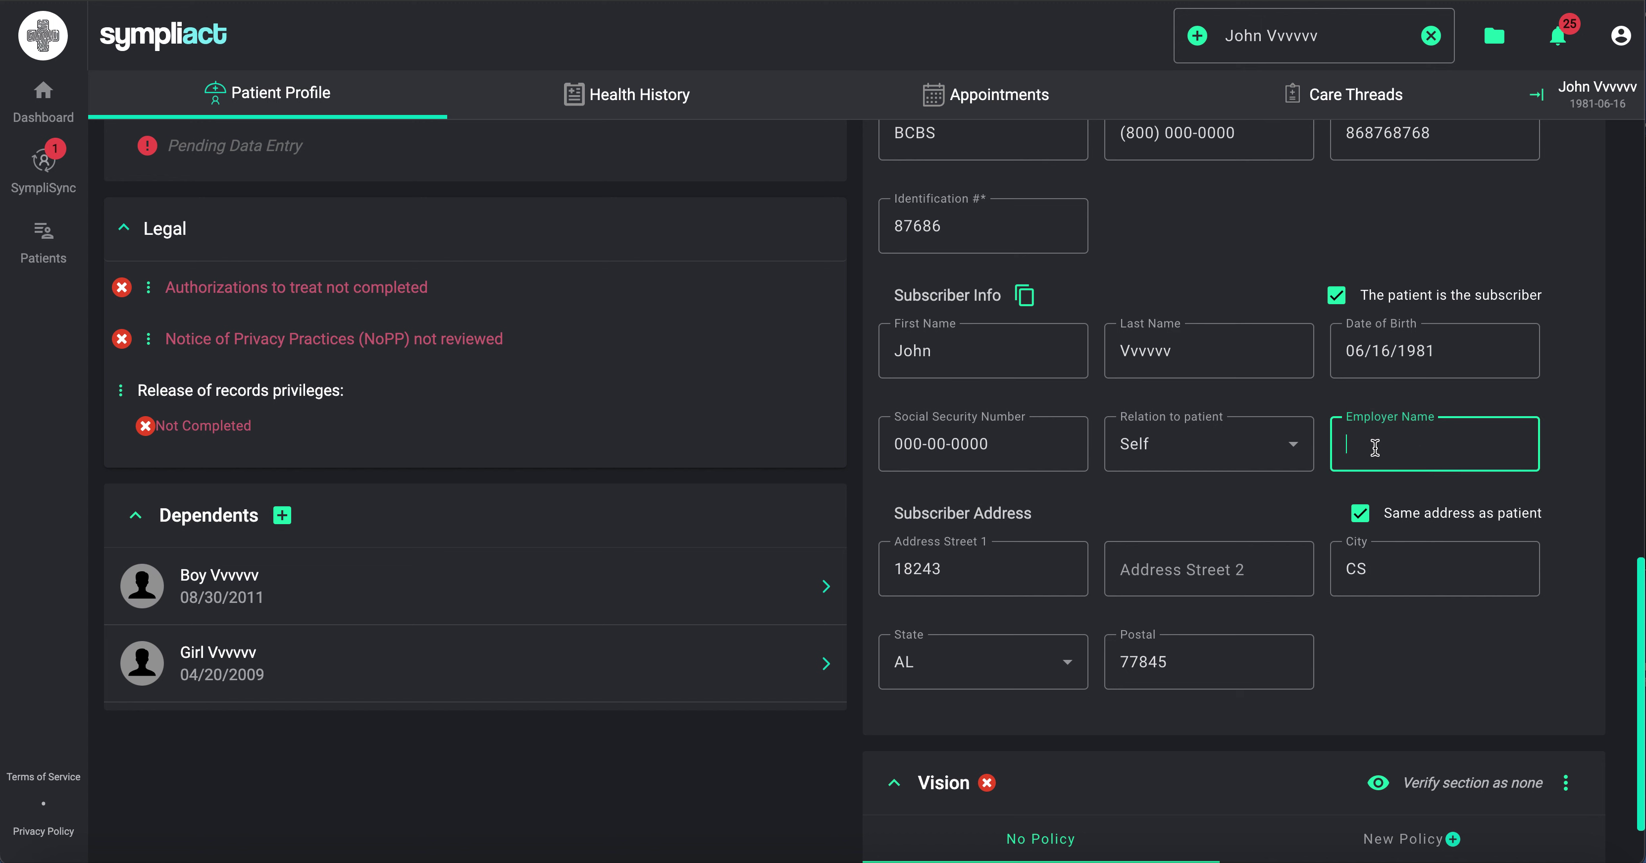
pyautogui.write('BVOMS')
pyautogui.click(1270, 296)
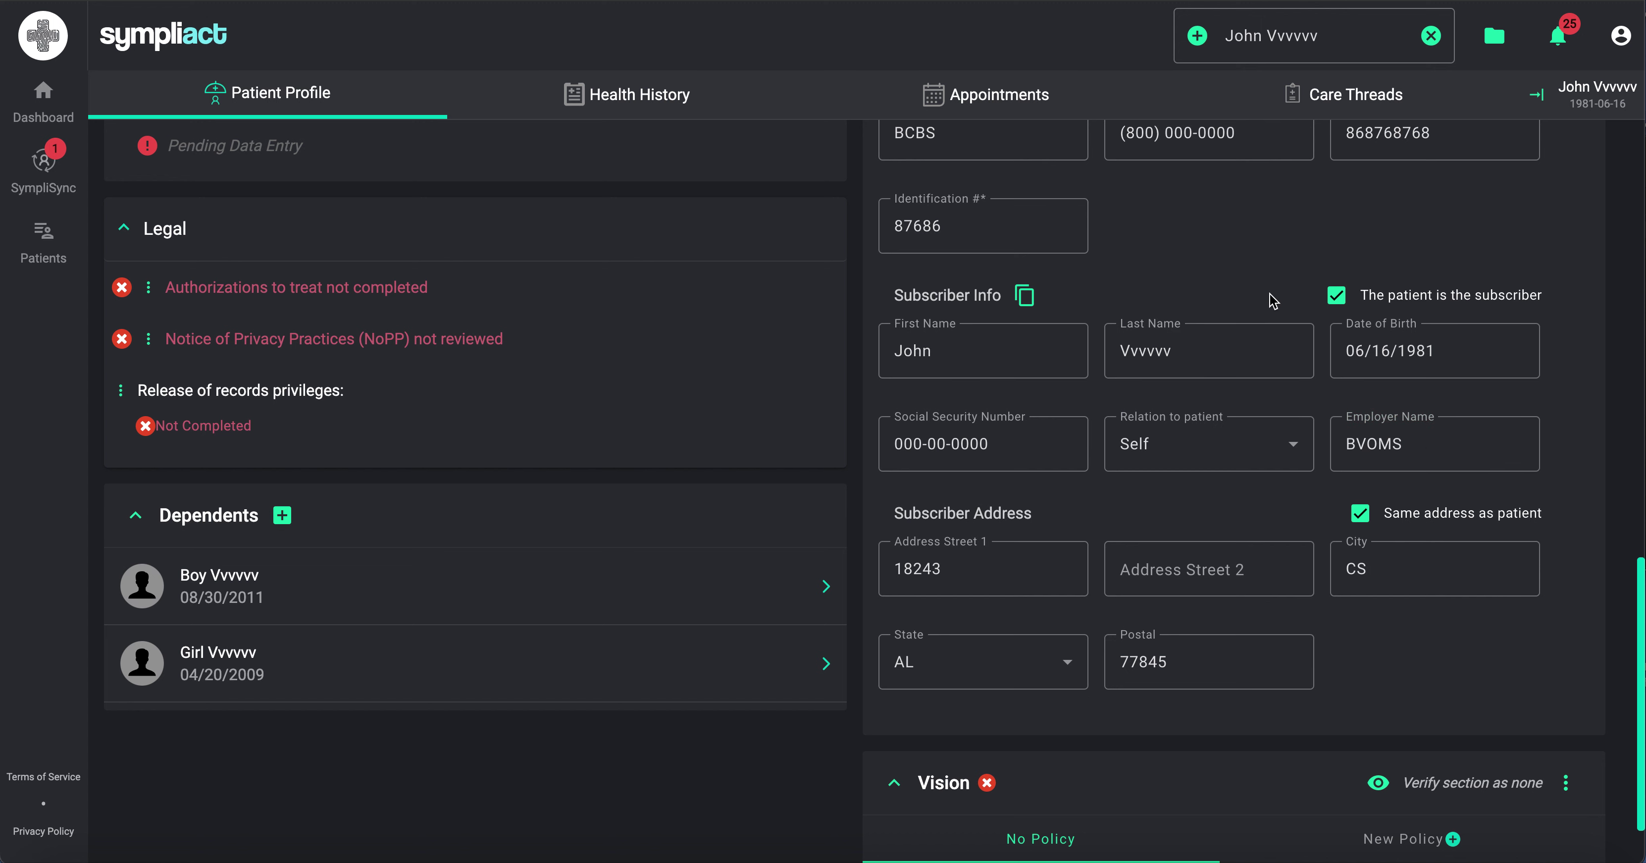
pyautogui.scroll(4, 1274, 300)
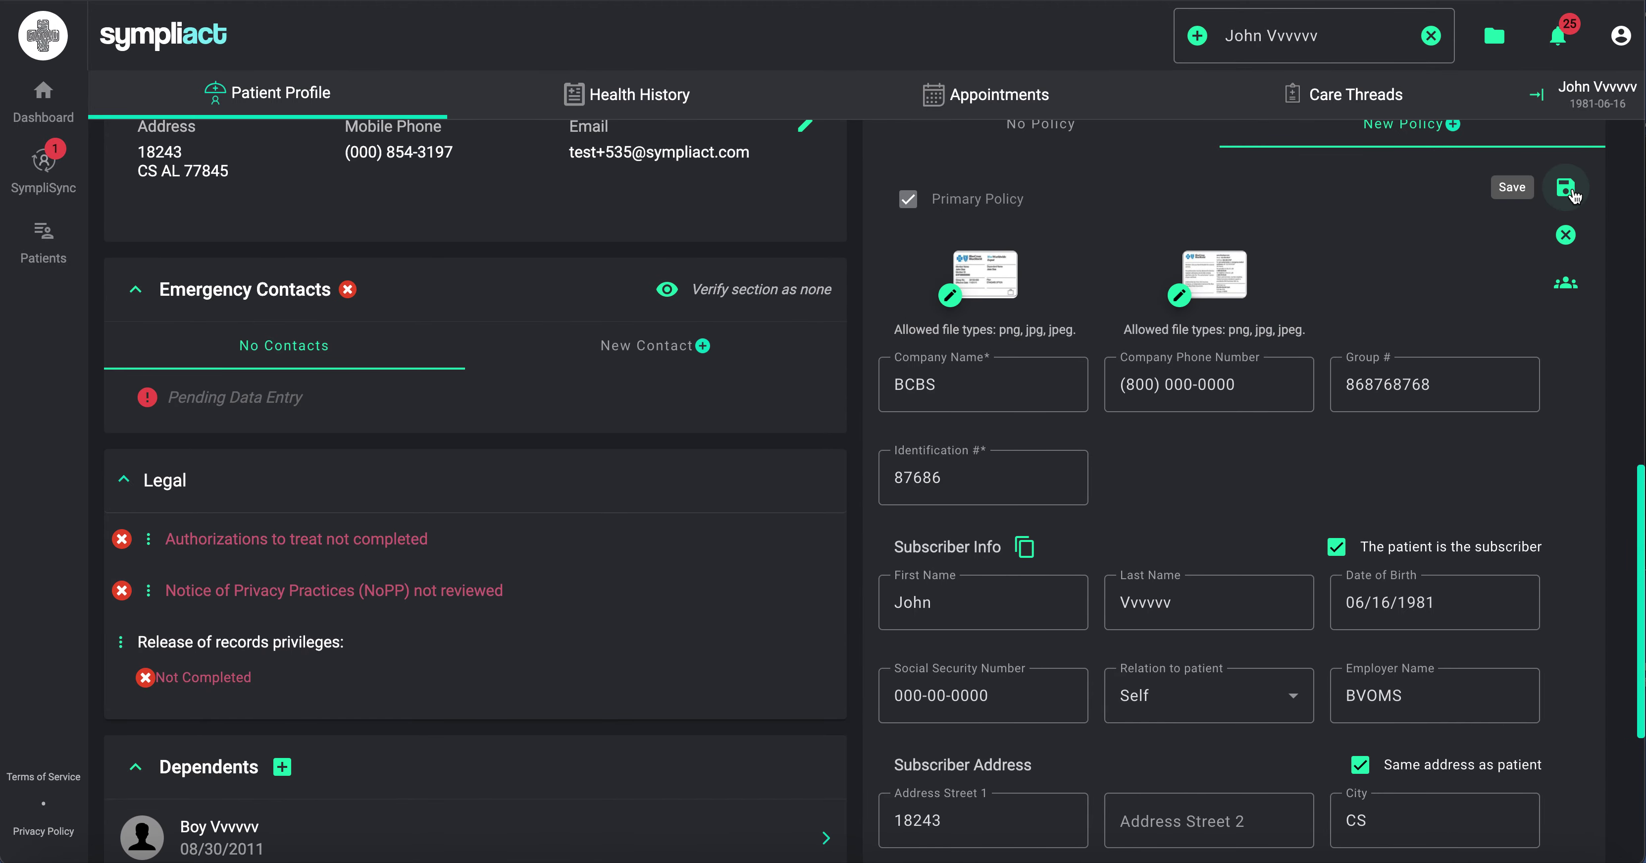
pyautogui.scroll(-4, 1215, 563)
# Step: Untick 'The patient is the subscriber' on the BCBS policy
pyautogui.click(1322, 313)
pyautogui.scroll(-1, 1281, 292)
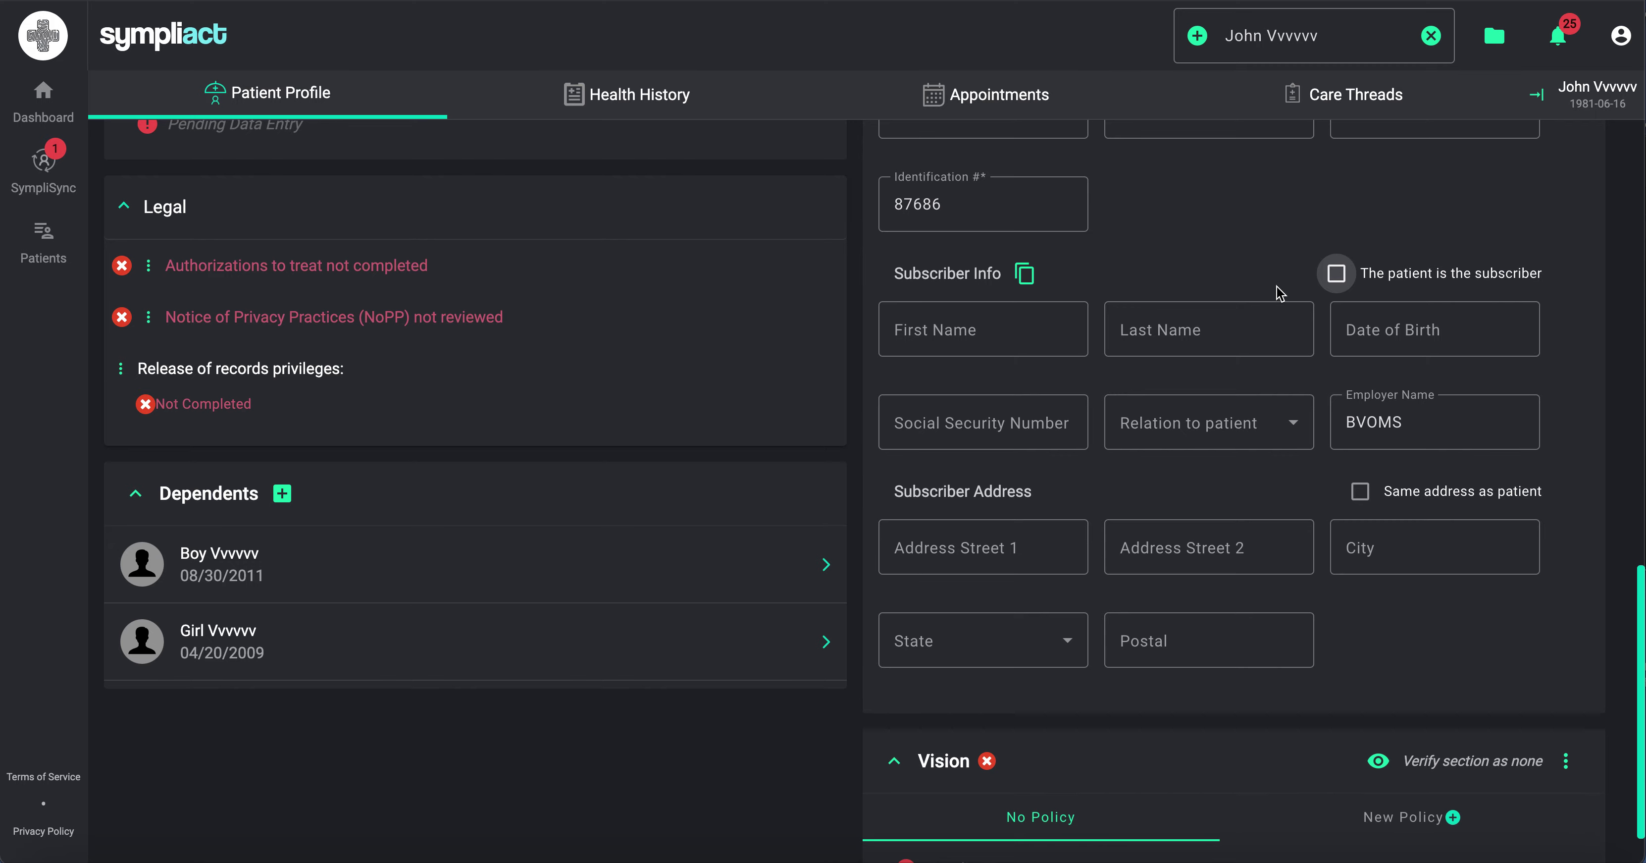
pyautogui.scroll(15, 1280, 293)
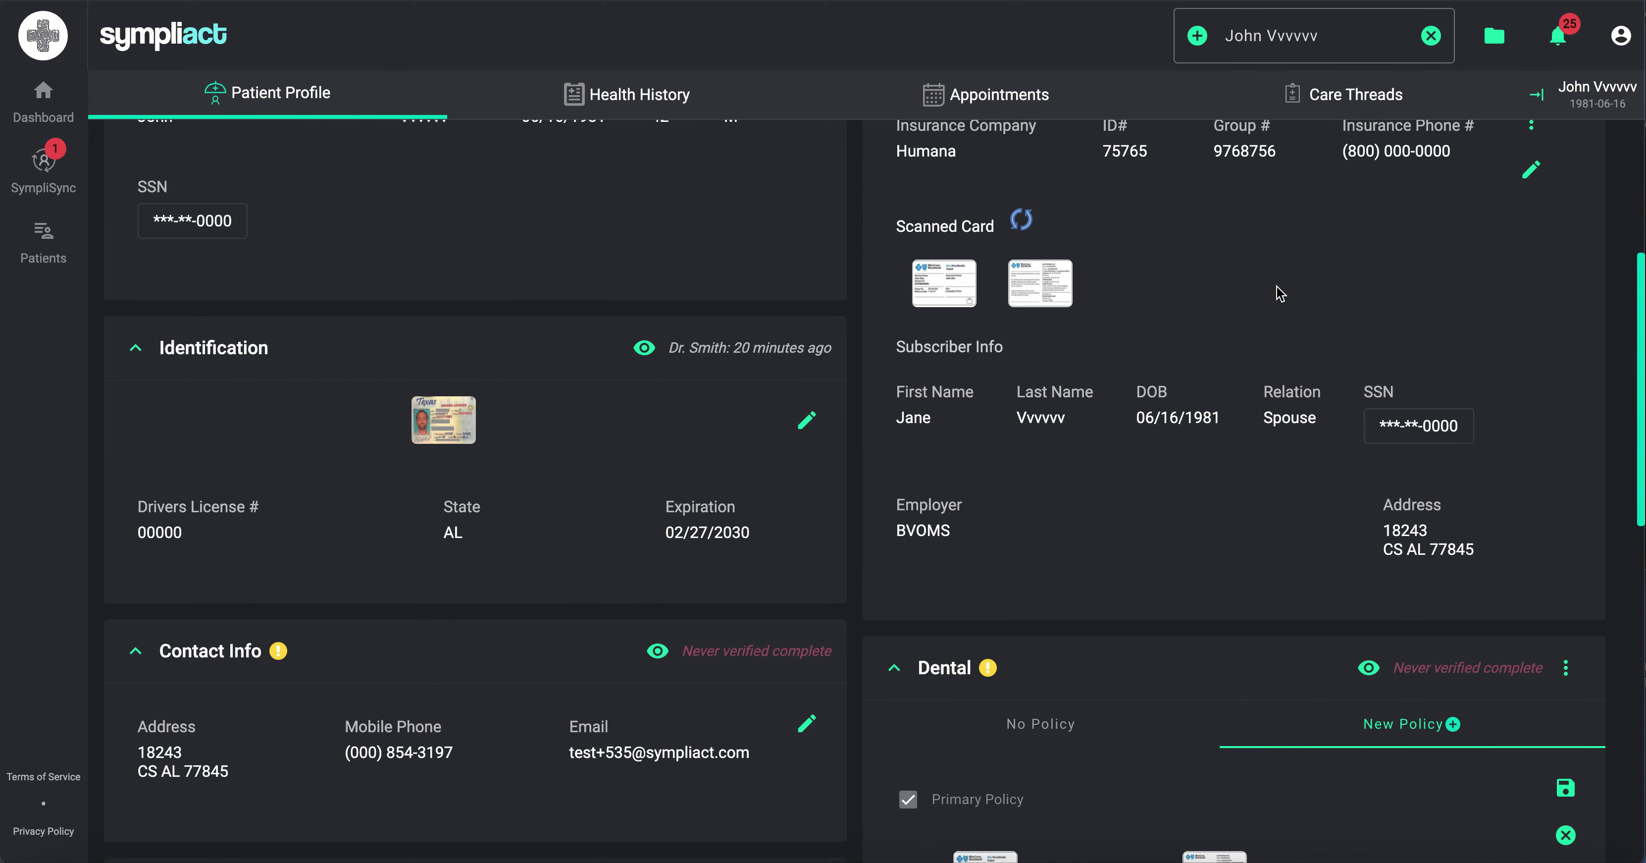
pyautogui.scroll(2, 1280, 293)
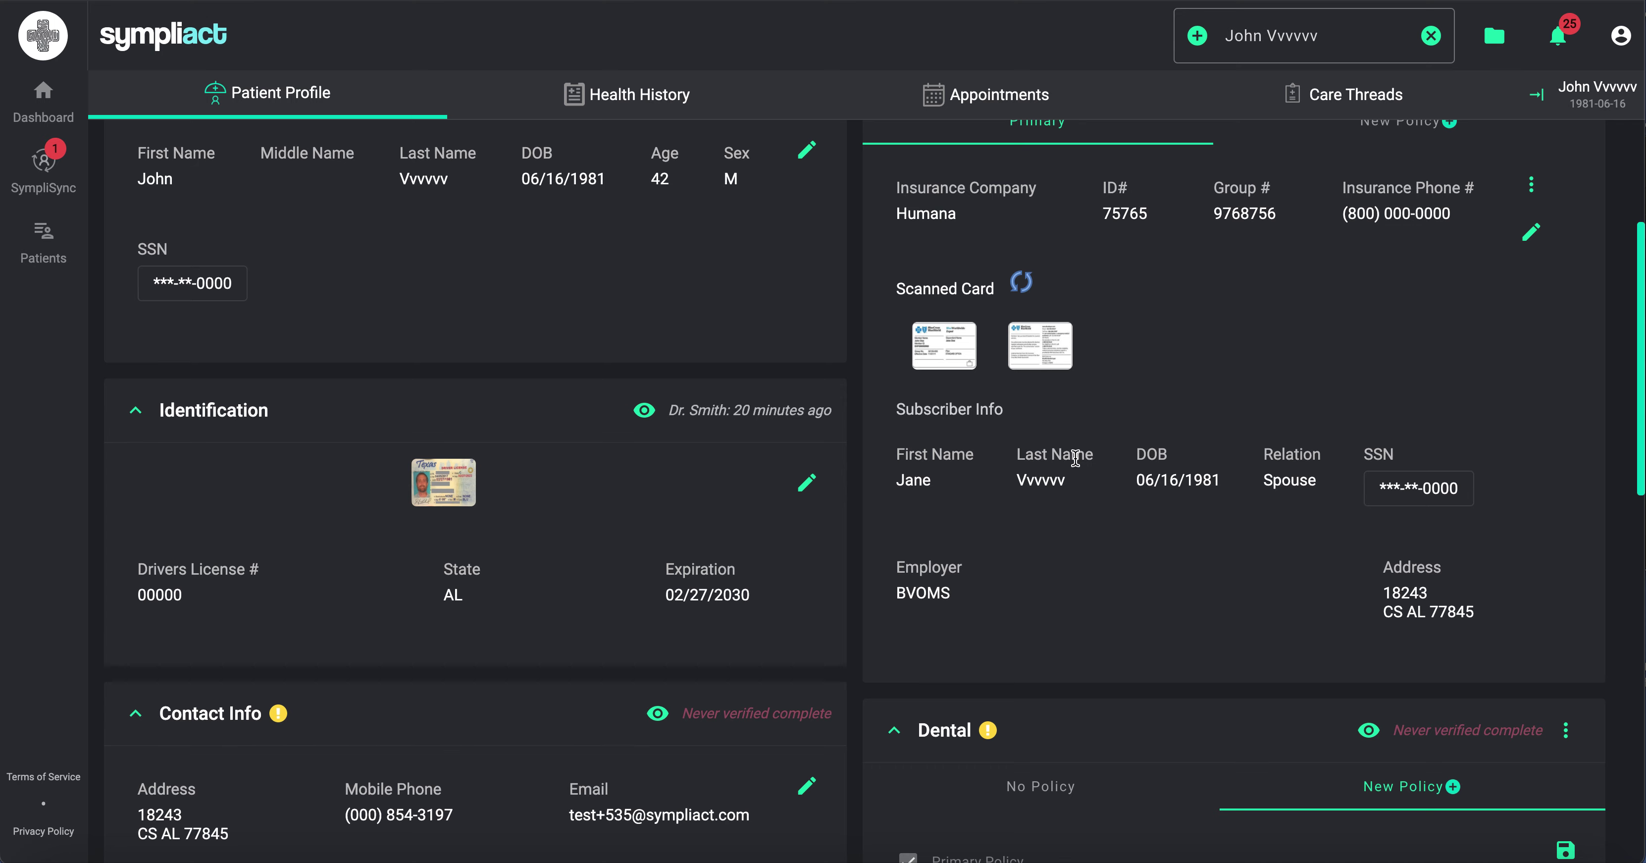
pyautogui.scroll(3, 1080, 460)
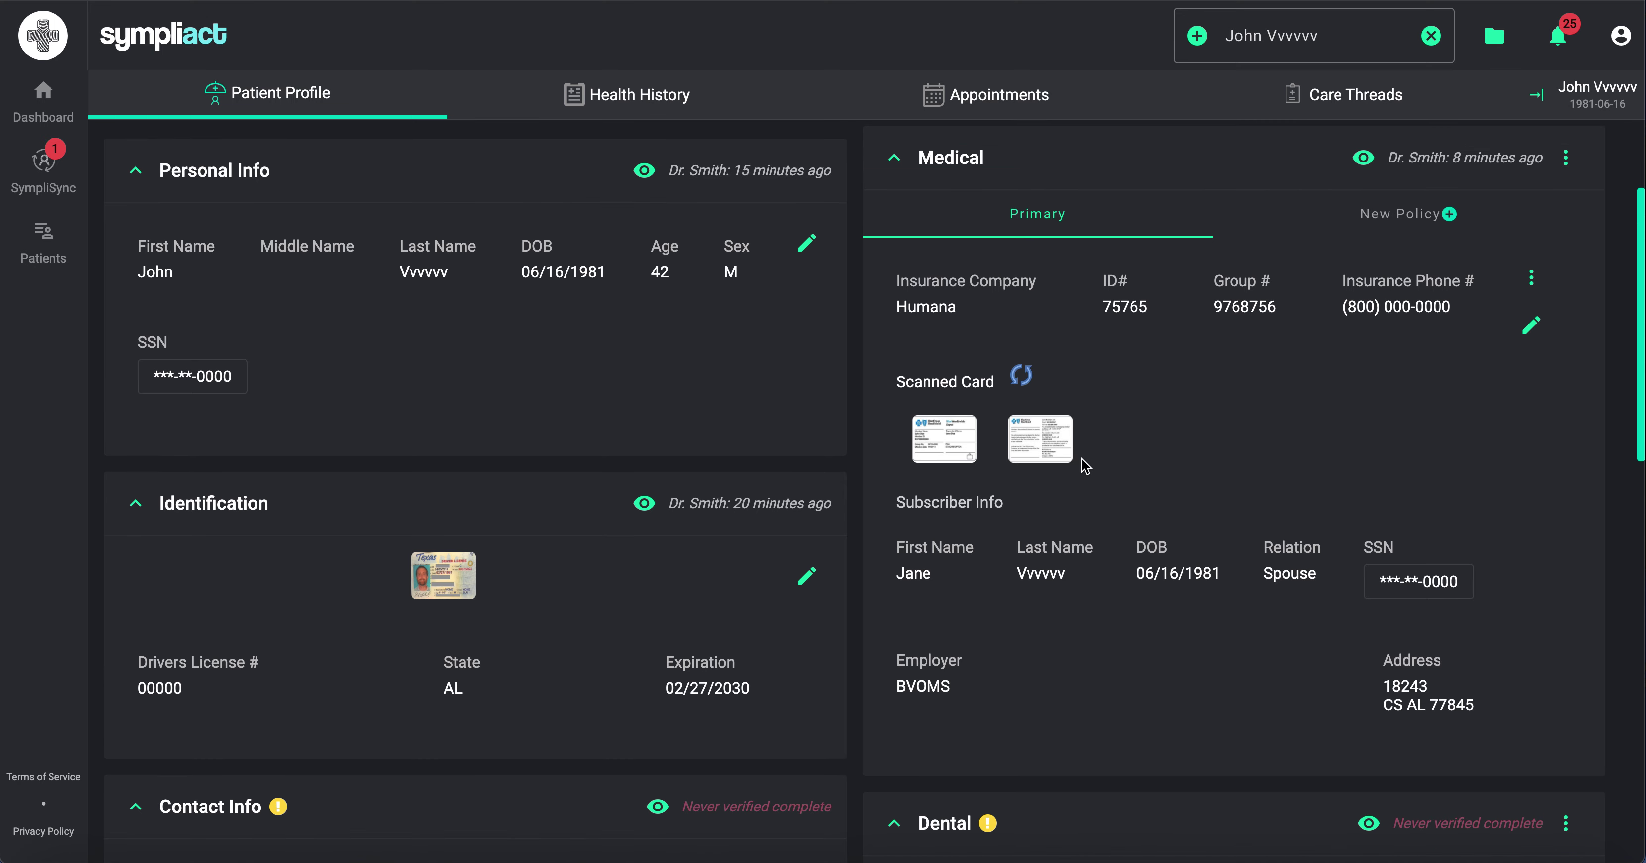
pyautogui.scroll(-20, 1085, 465)
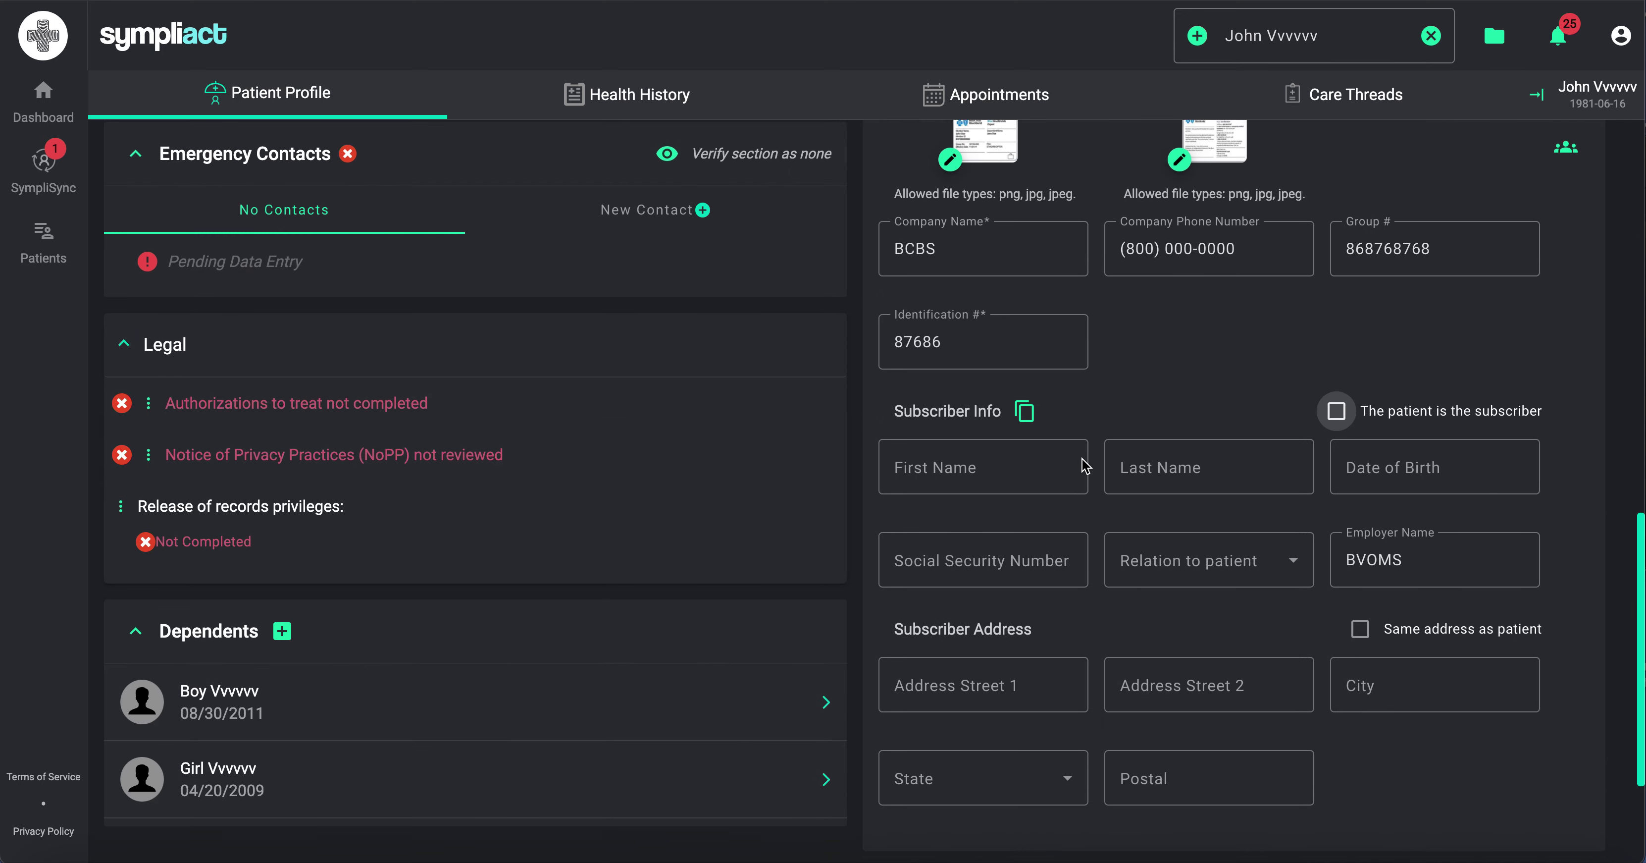
# Step: Copy the spouse subscriber details from the Humana policy into the BCBS policy
pyautogui.click(1025, 289)
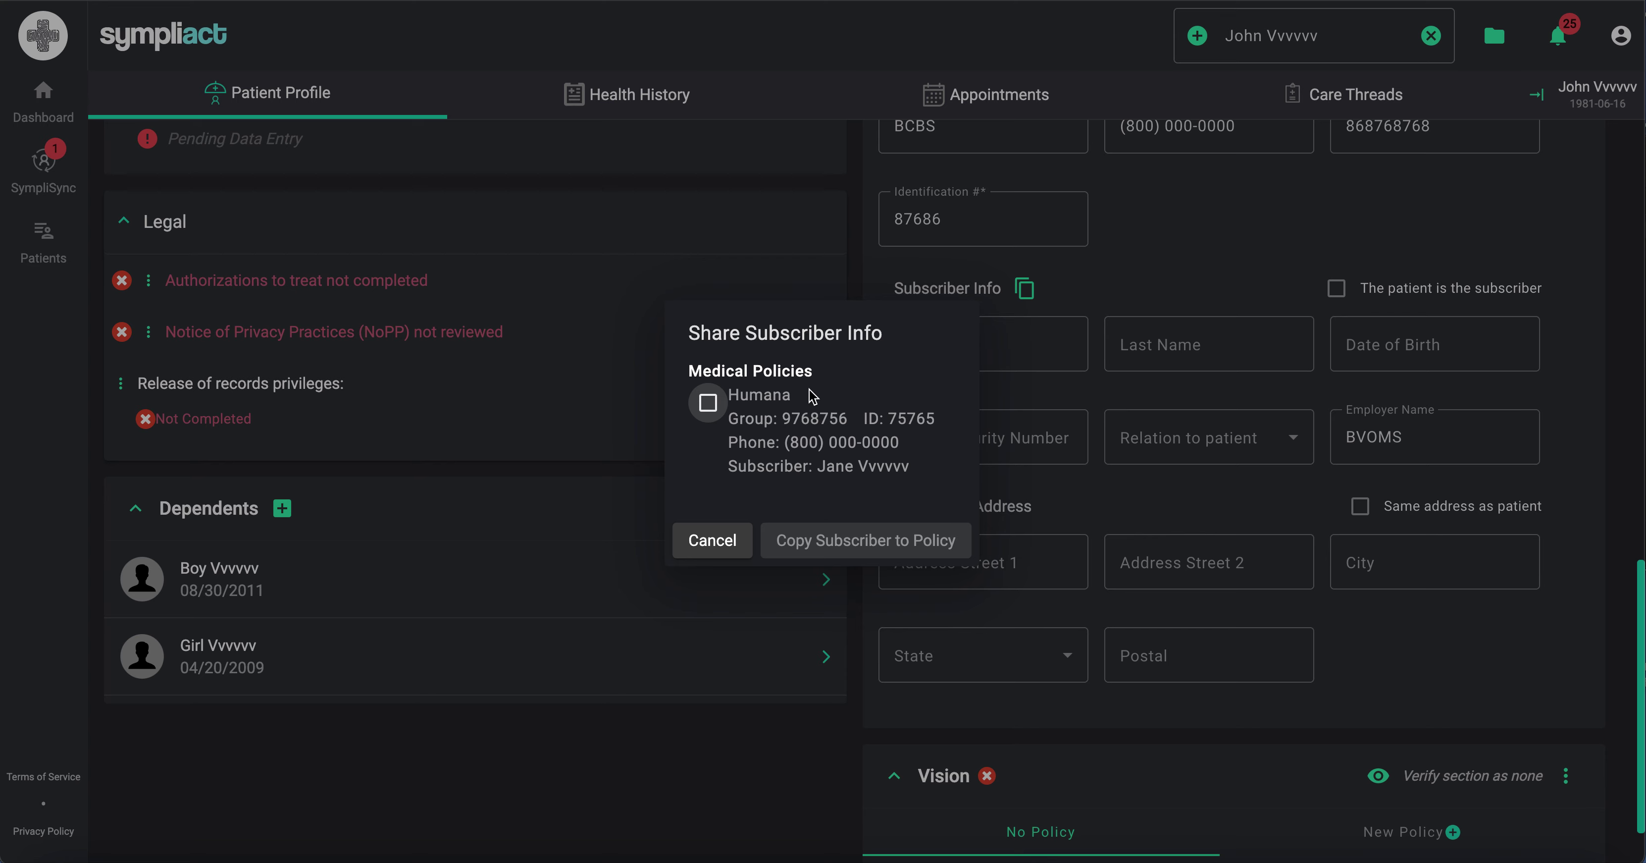
pyautogui.click(708, 404)
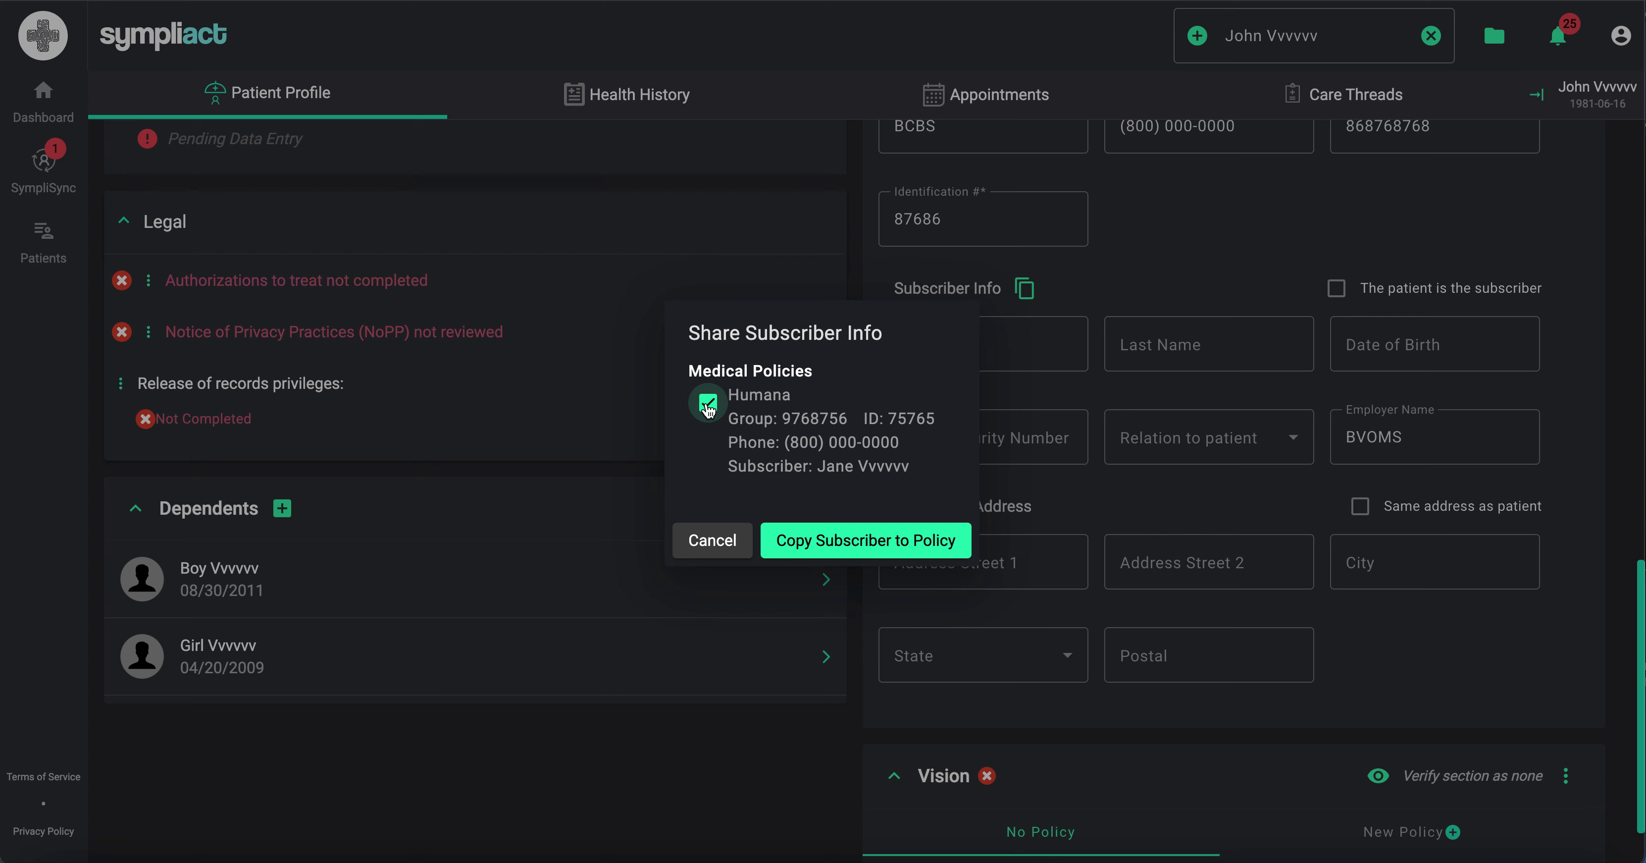
pyautogui.click(886, 546)
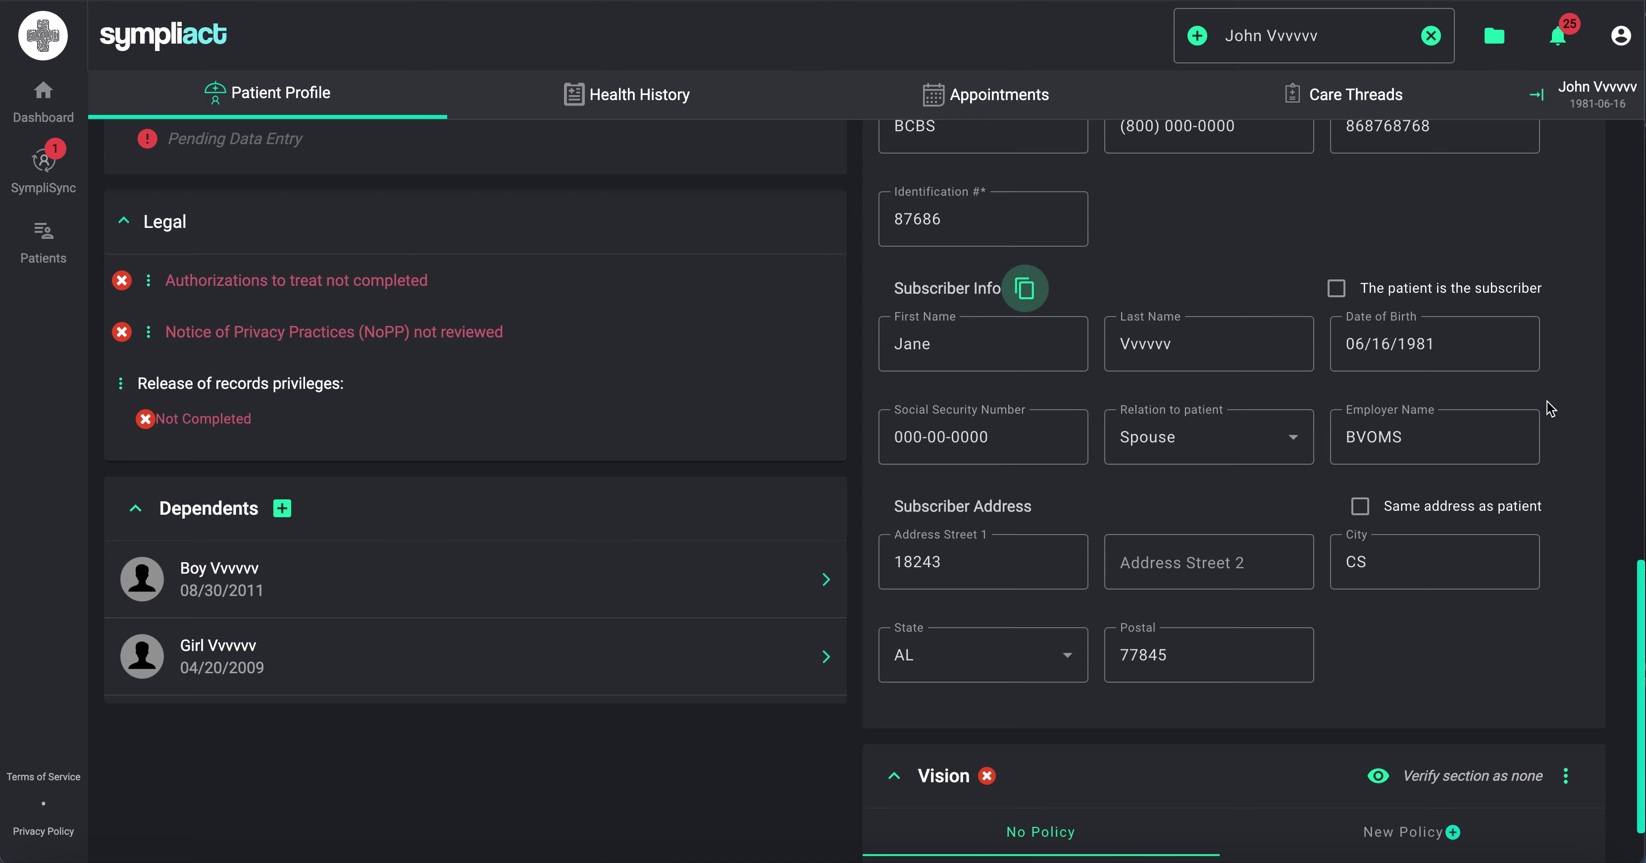
pyautogui.scroll(3, 1547, 401)
pyautogui.scroll(1, 1547, 410)
pyautogui.click(1566, 208)
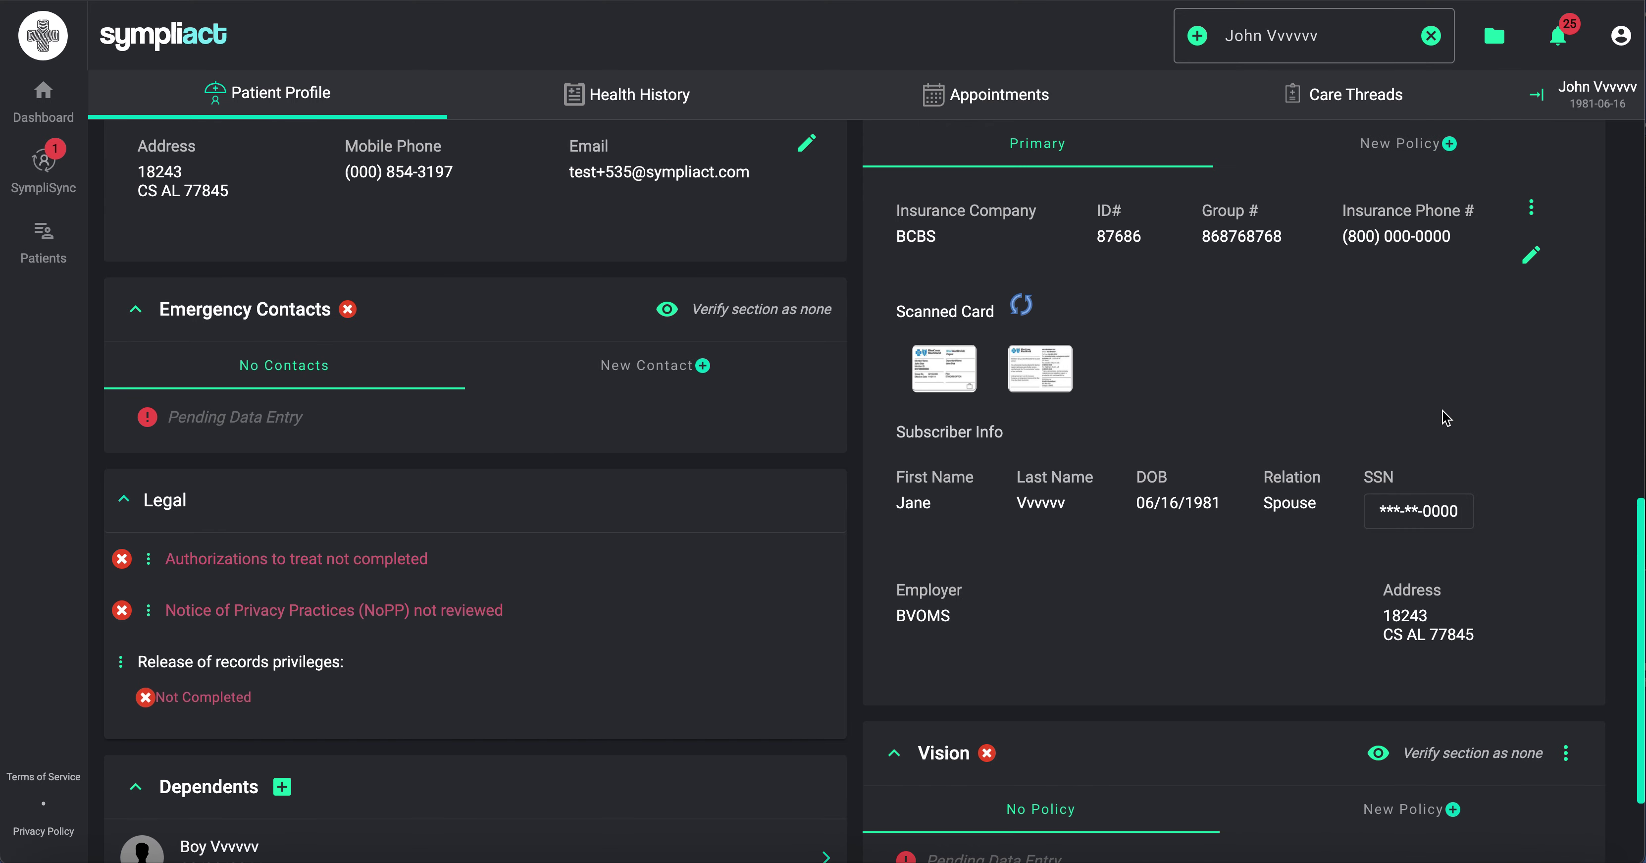
pyautogui.scroll(-3, 1446, 418)
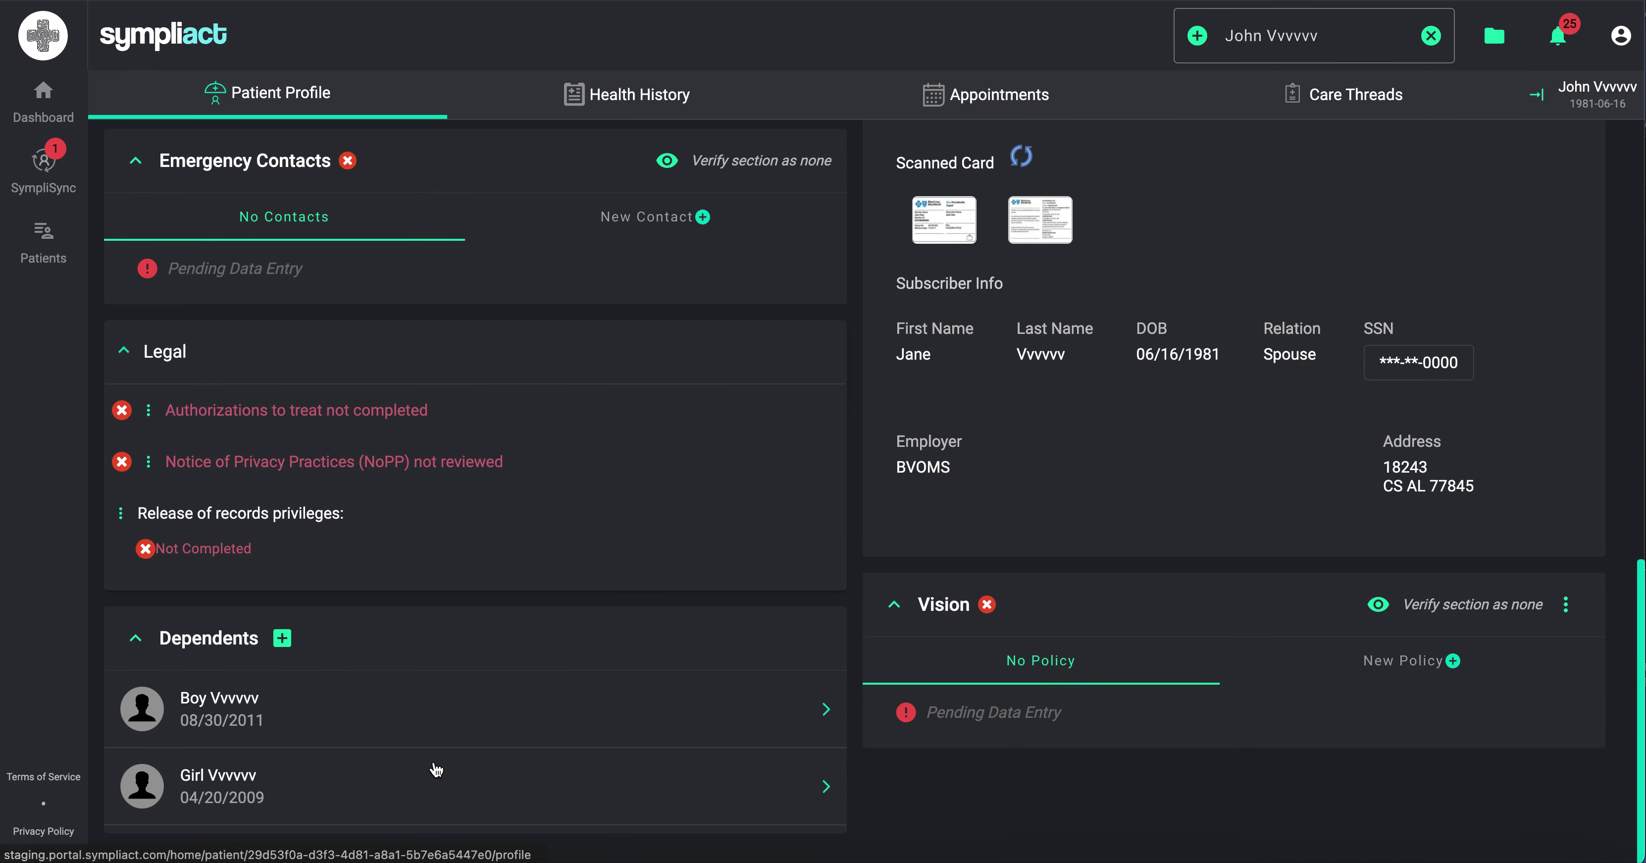
pyautogui.click(398, 790)
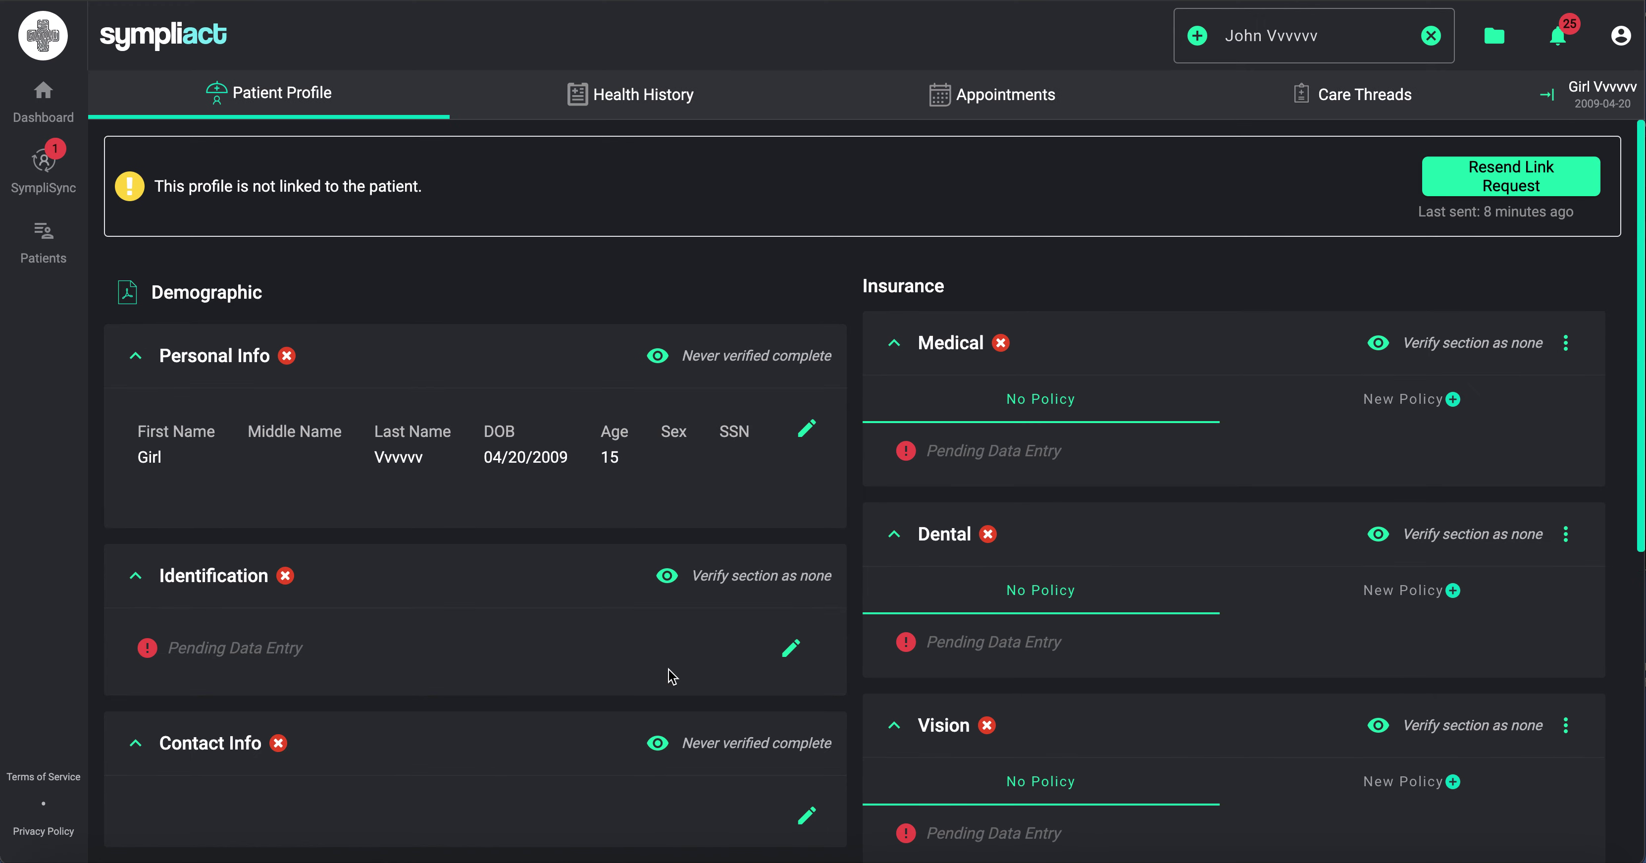
pyautogui.scroll(-5, 672, 676)
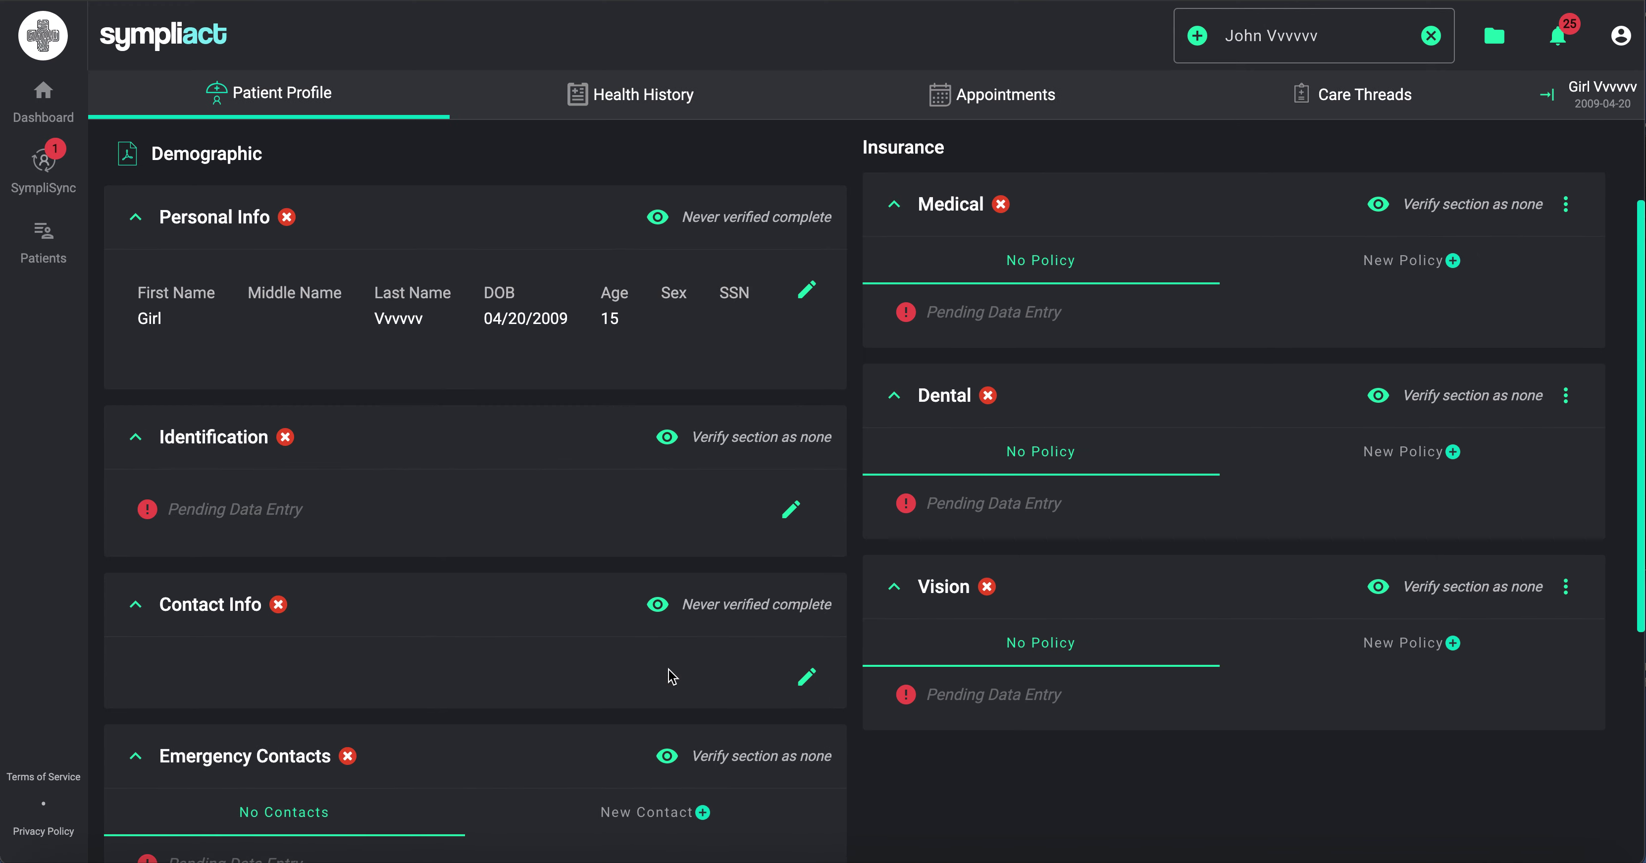
pyautogui.scroll(-1, 671, 671)
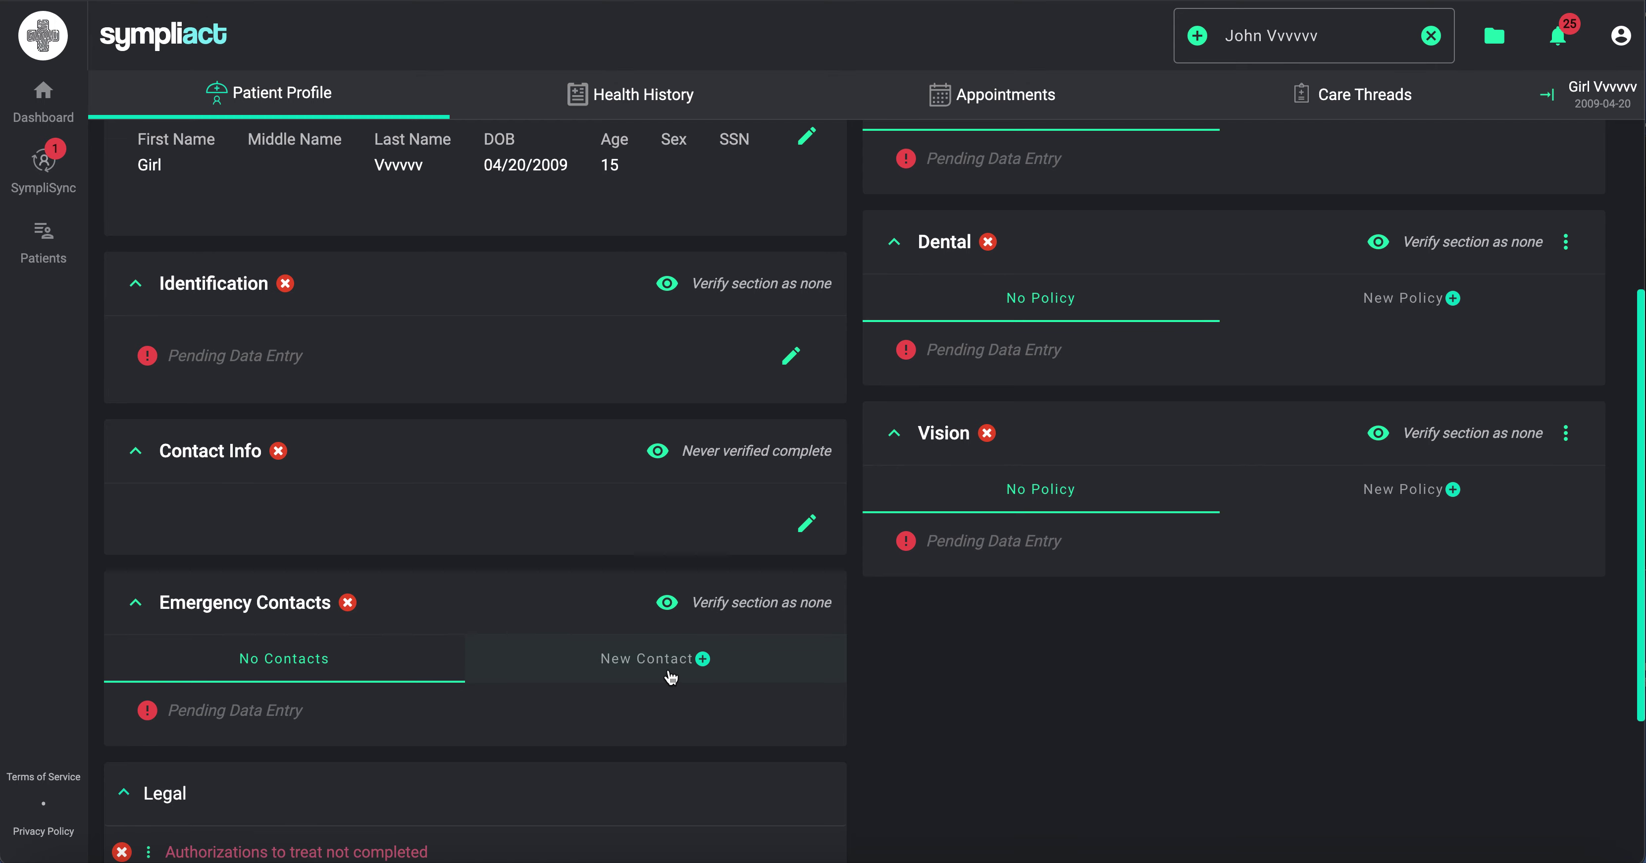
# Step: Share the guardian's address and mobile phone into the Girl's contact info and save
pyautogui.click(808, 524)
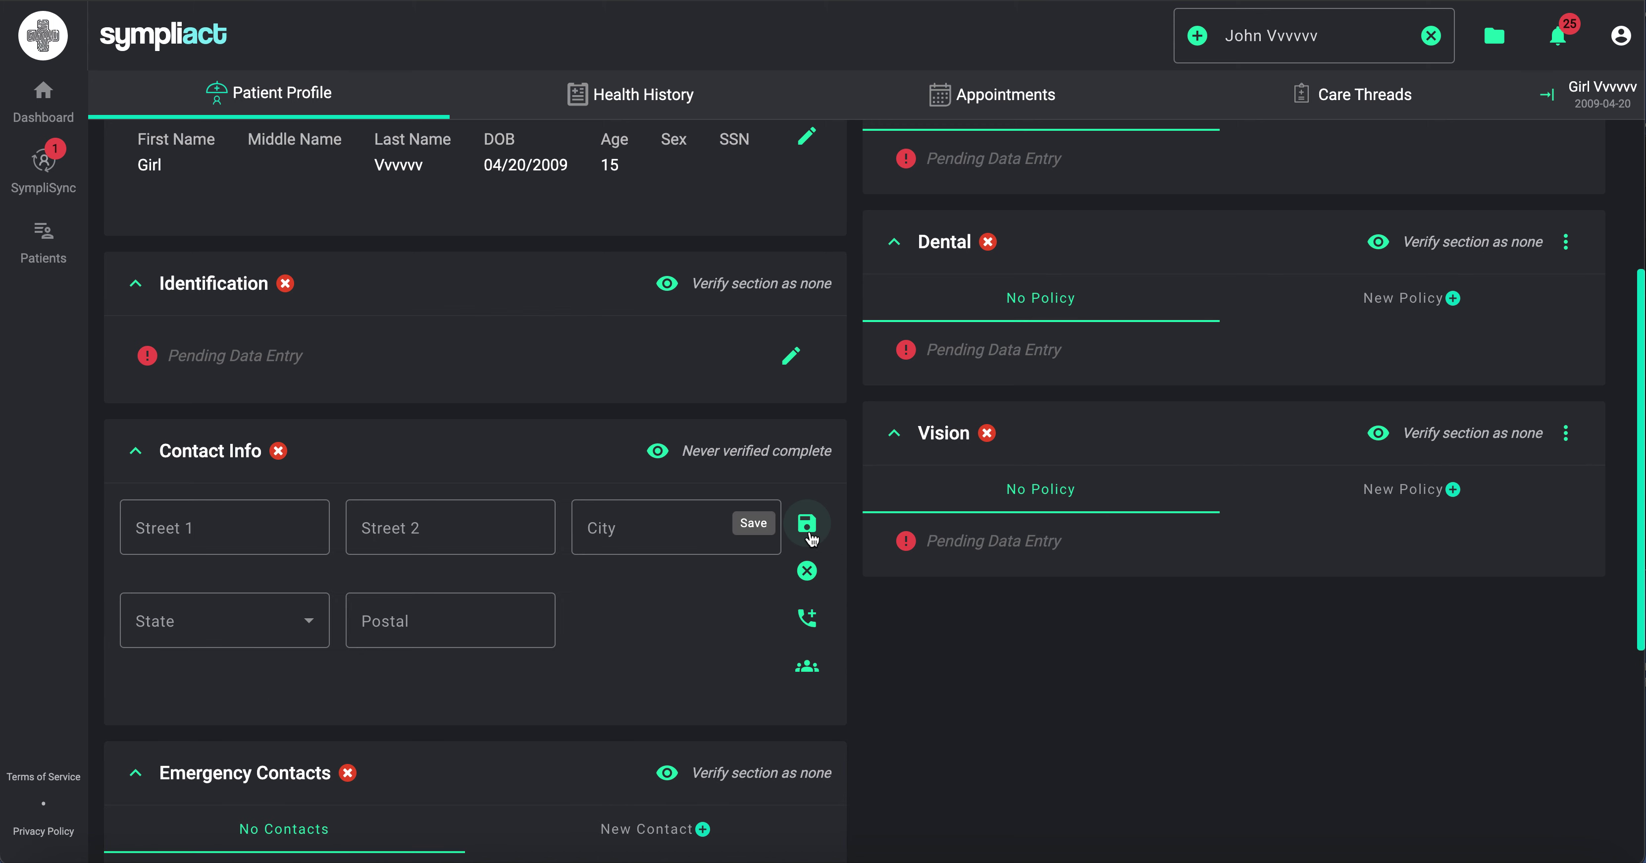
pyautogui.scroll(-3, 774, 563)
pyautogui.scroll(-1, 777, 565)
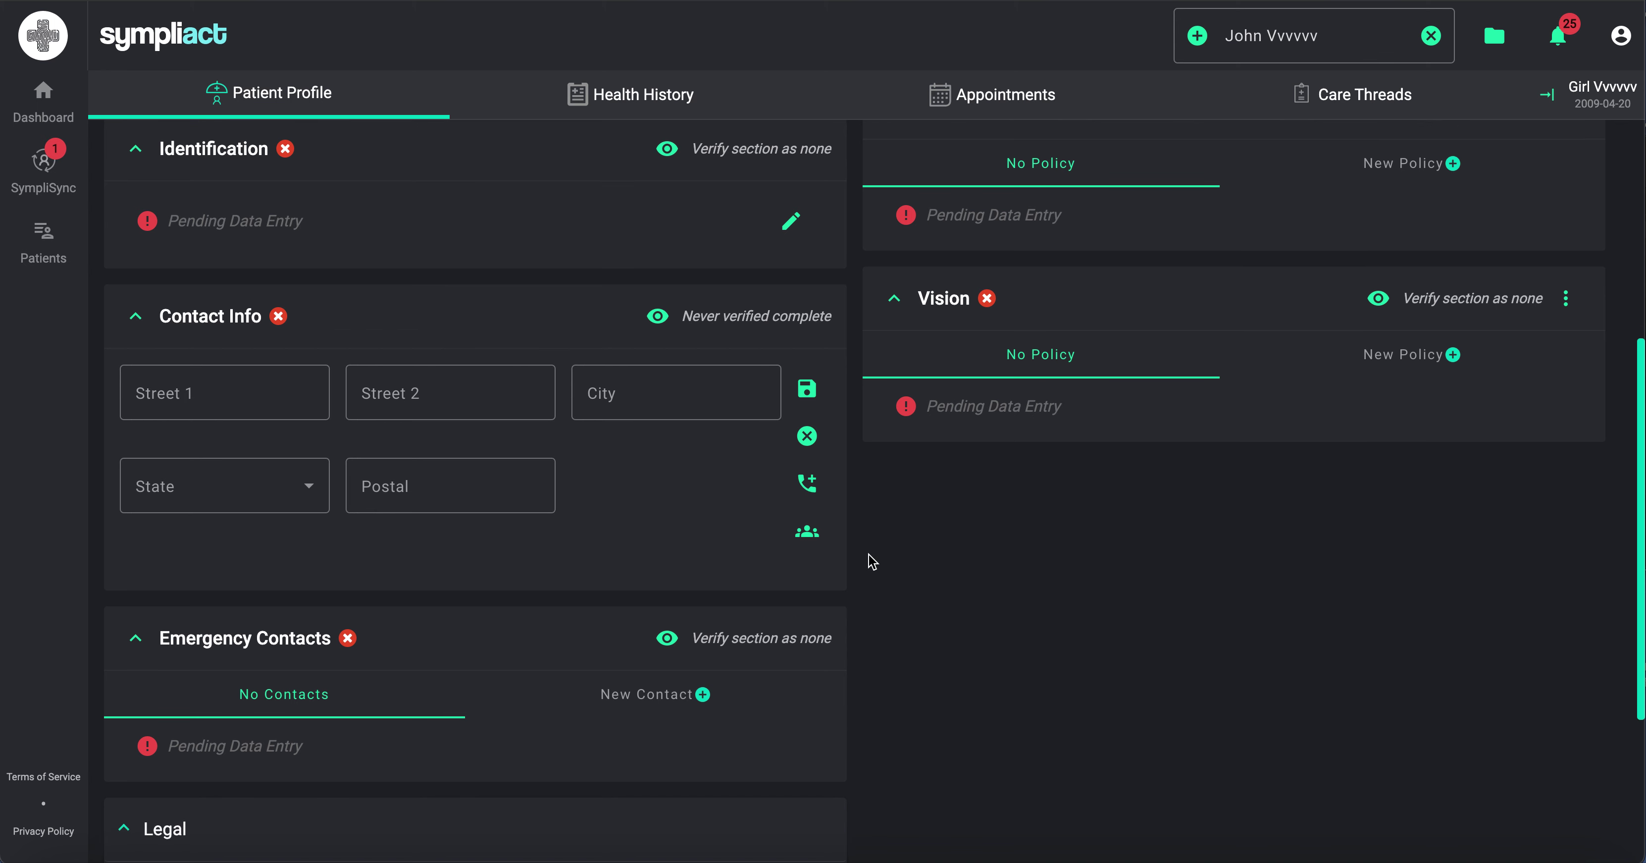
pyautogui.click(807, 533)
pyautogui.click(994, 550)
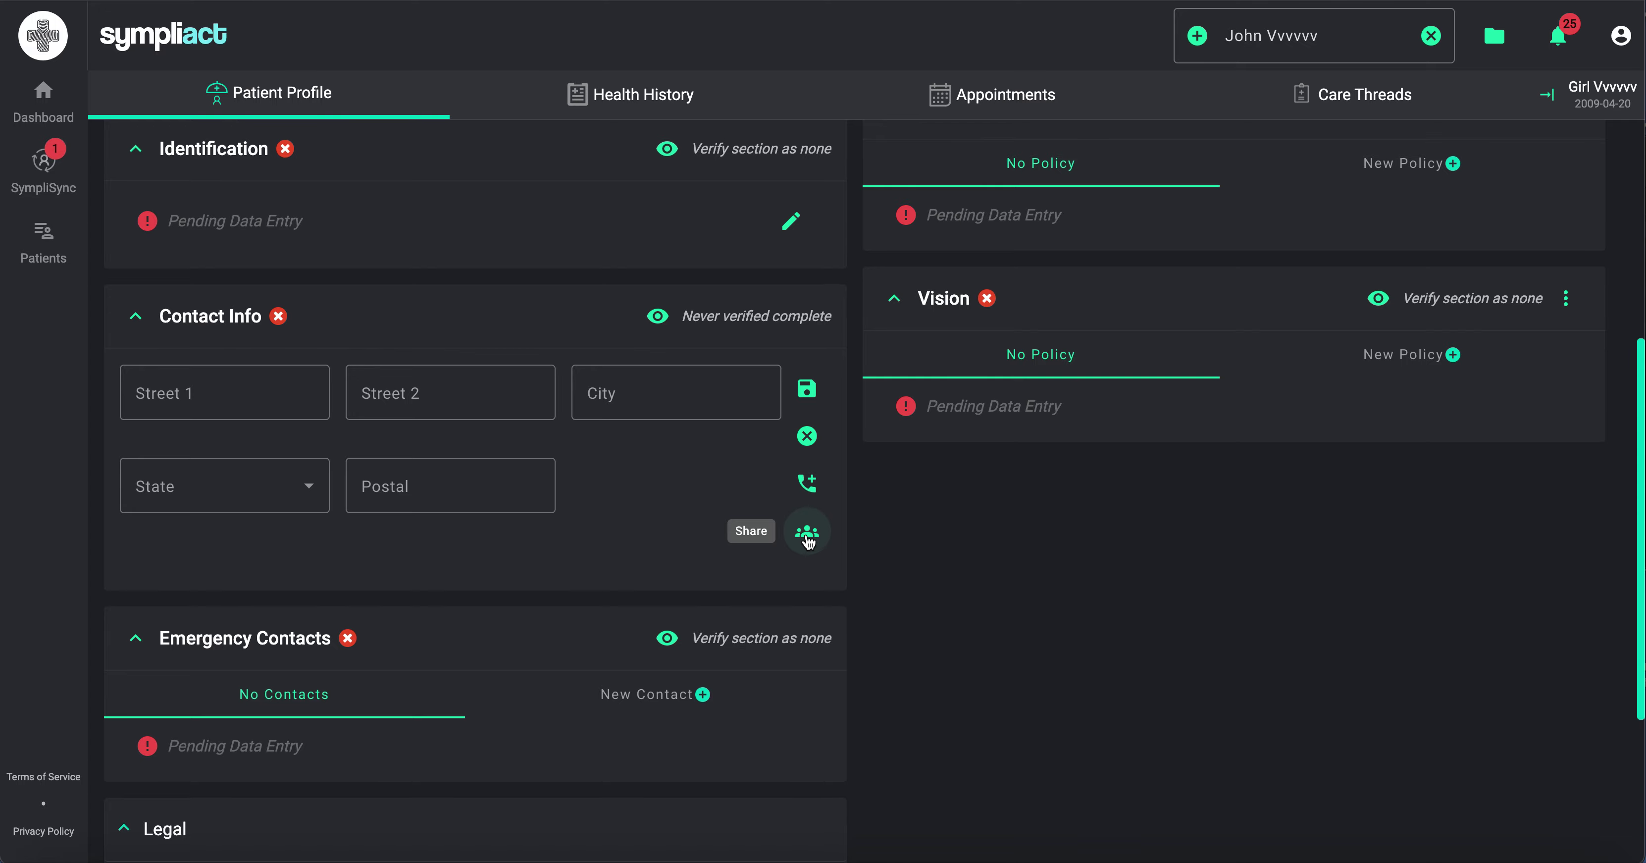
pyautogui.click(808, 533)
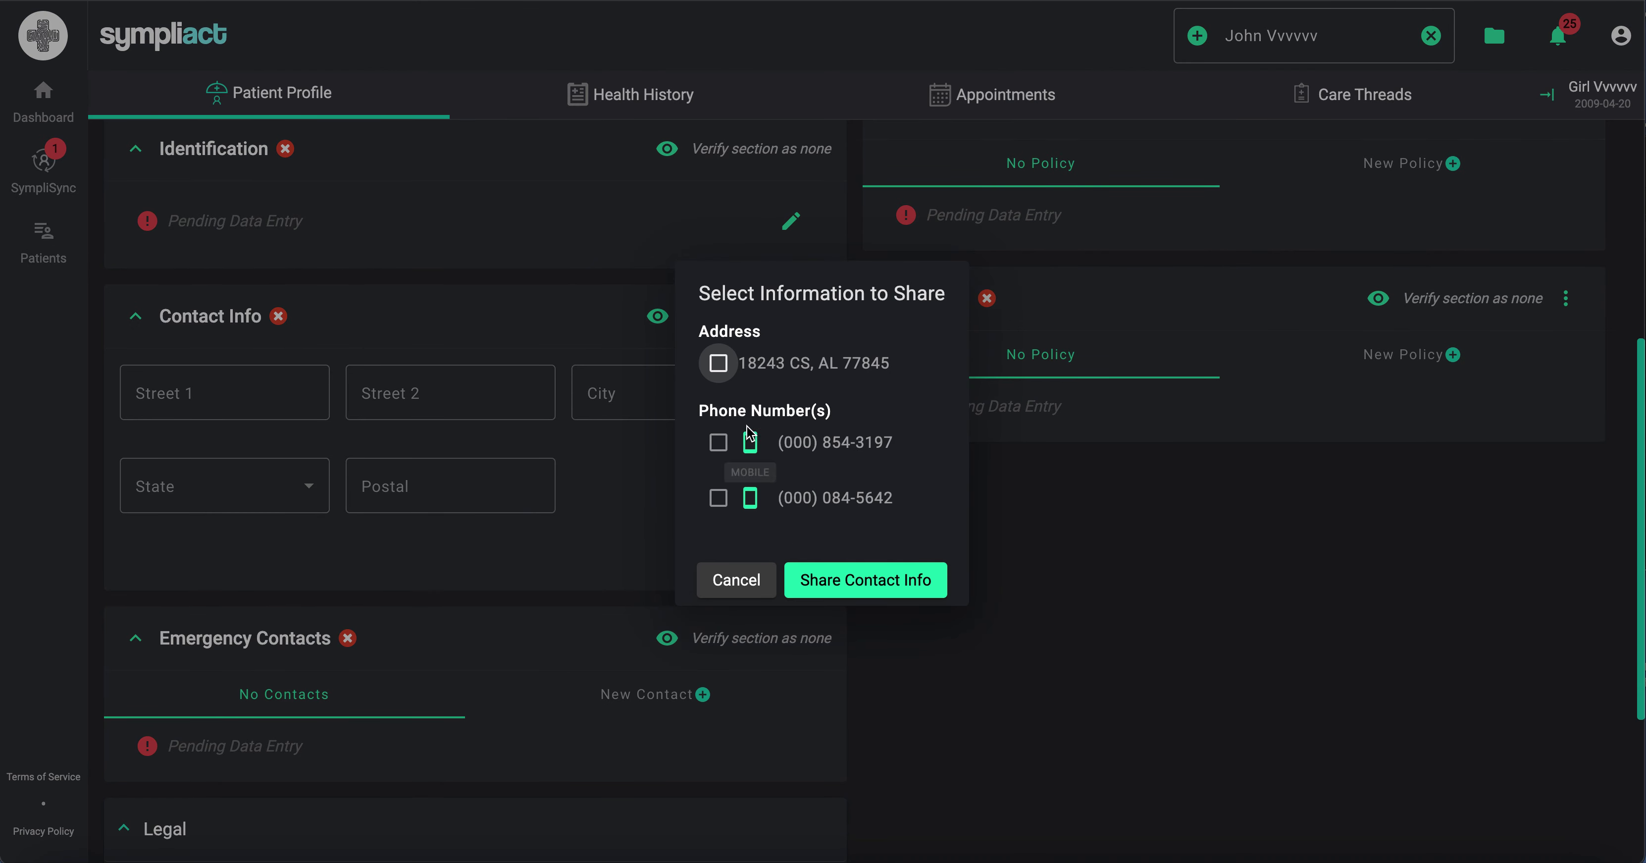
pyautogui.click(718, 370)
pyautogui.click(722, 442)
pyautogui.click(863, 583)
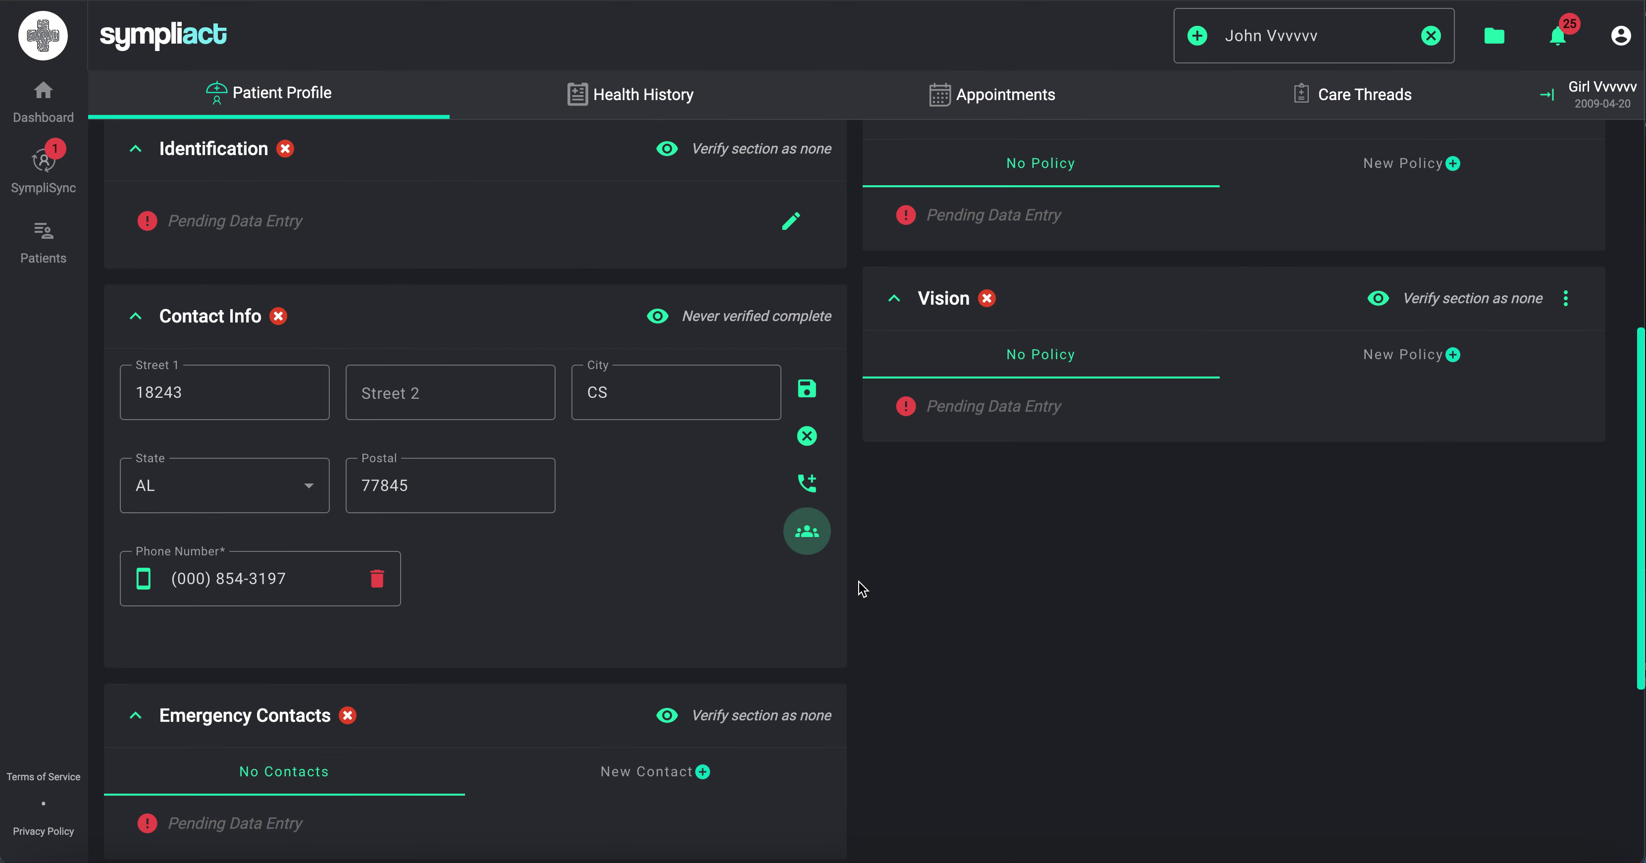
pyautogui.click(807, 390)
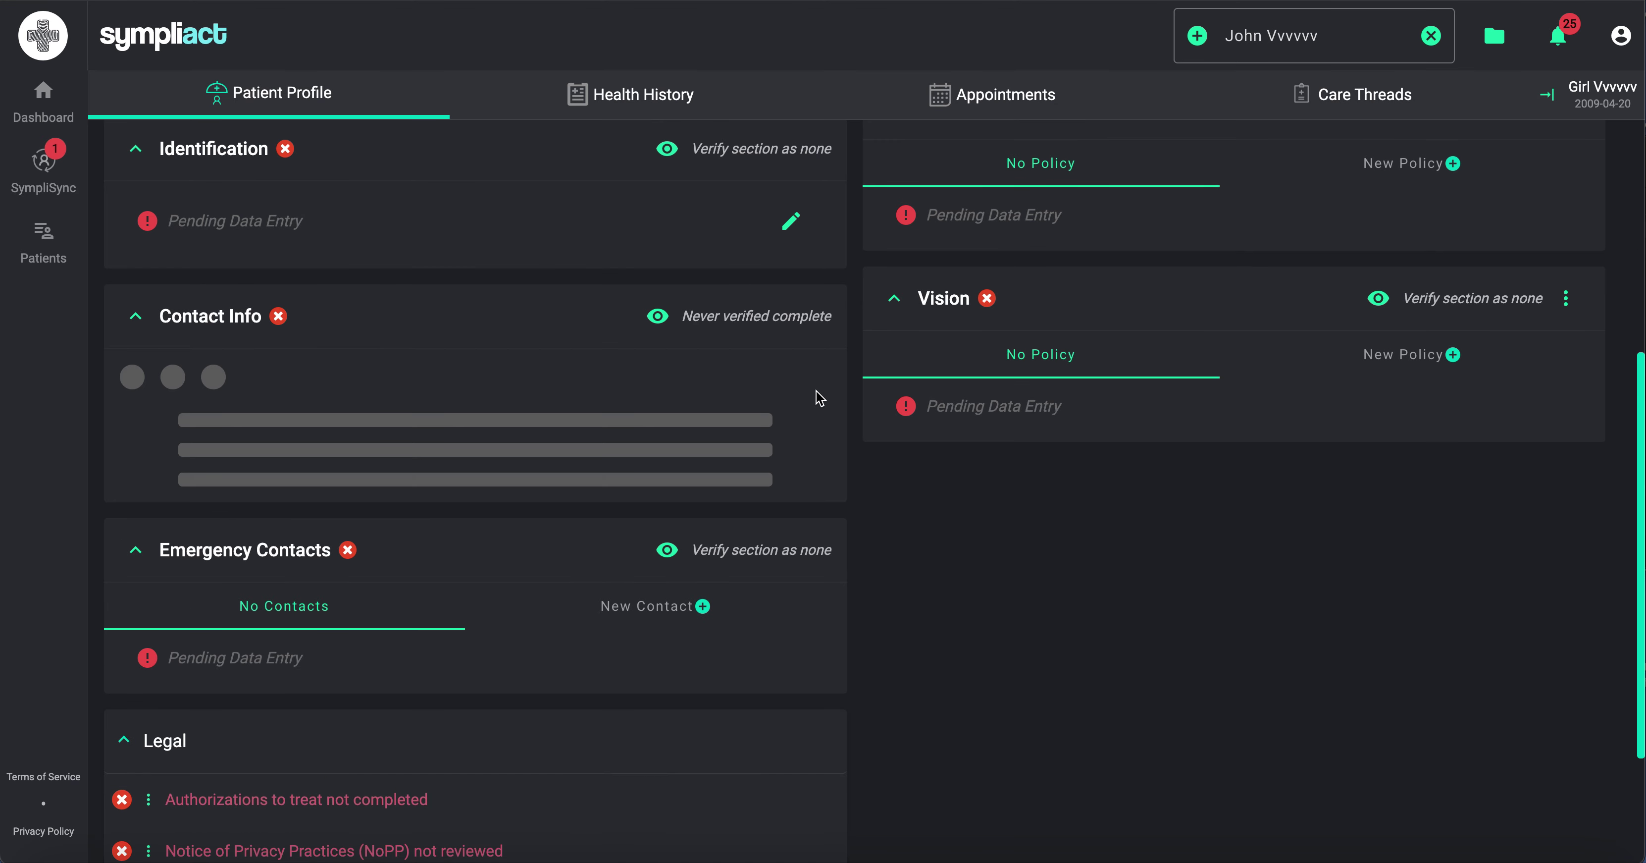
# Step: Add the shared Humana policy as the Girl's primary medical insurance and verify Medical
pyautogui.scroll(5, 1414, 522)
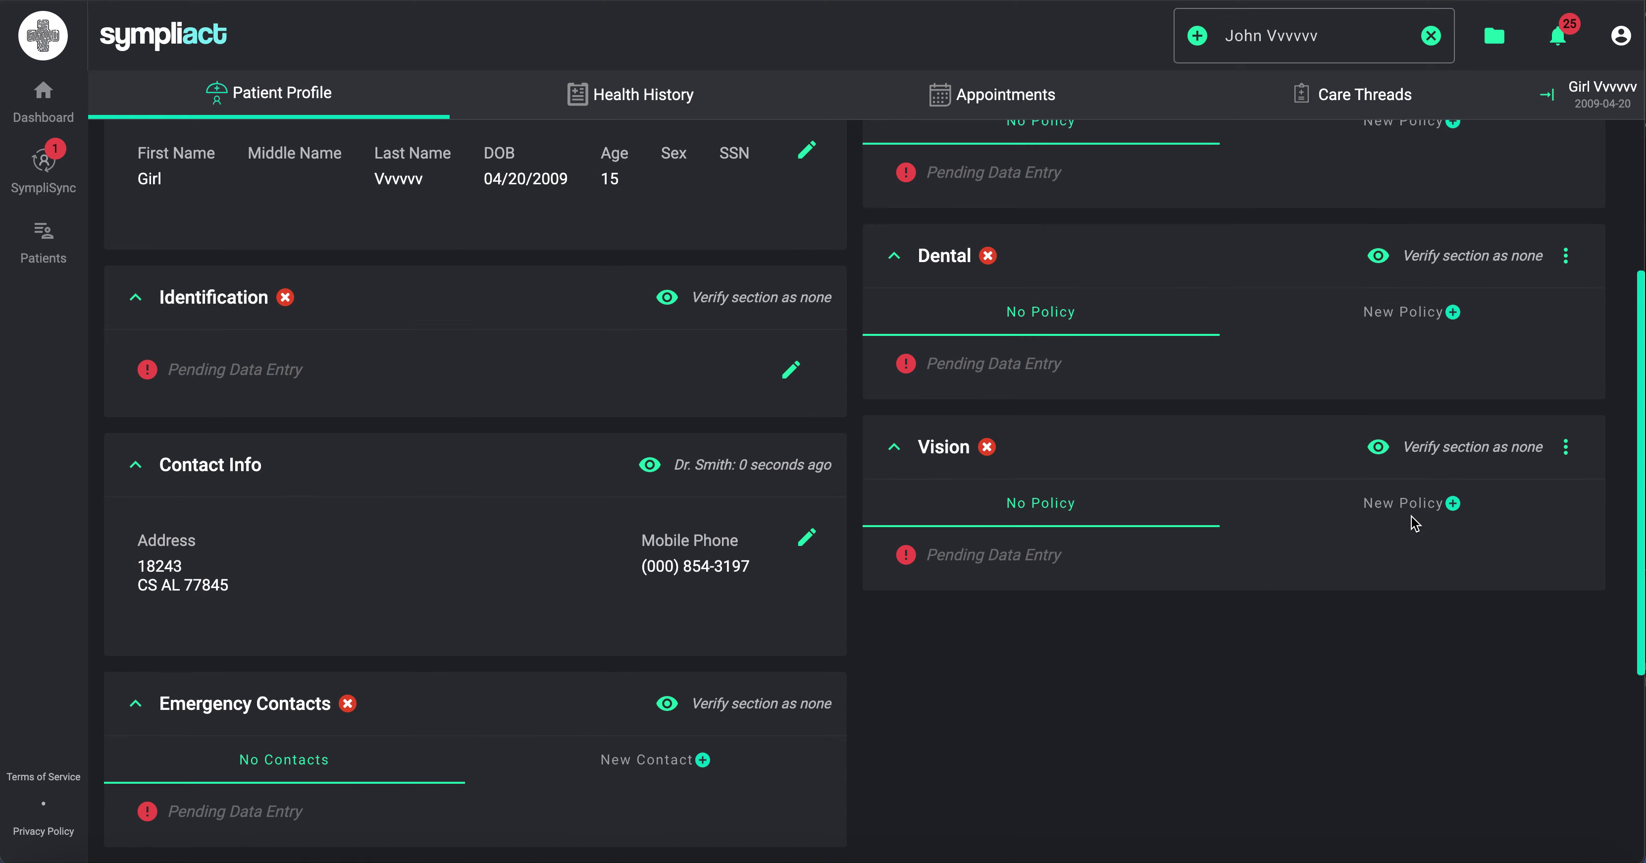
pyautogui.click(1447, 326)
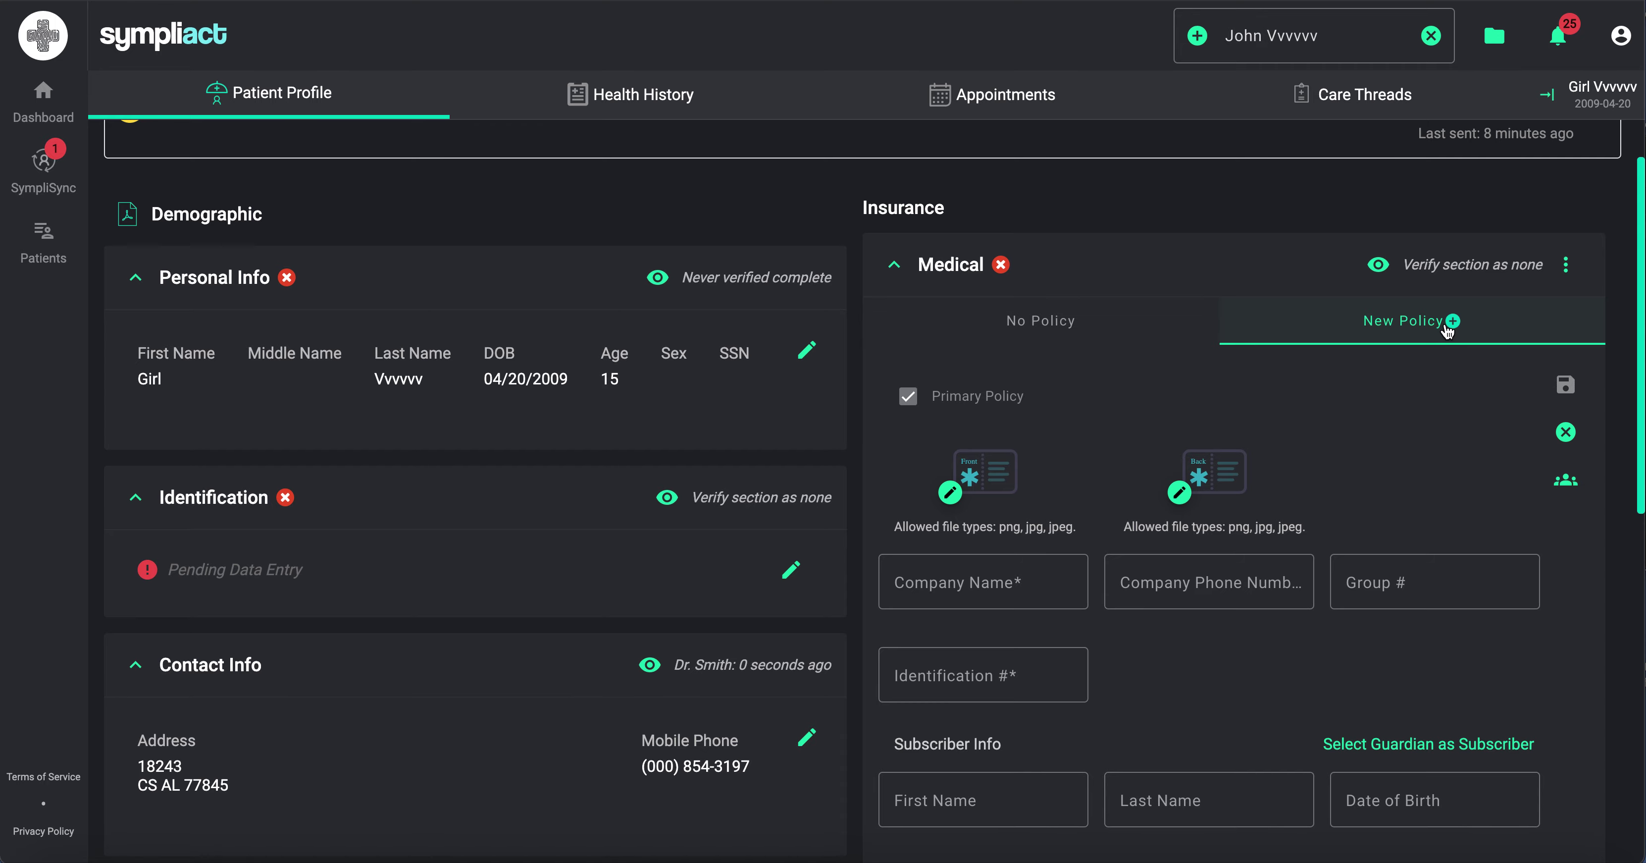
pyautogui.scroll(-2, 1448, 331)
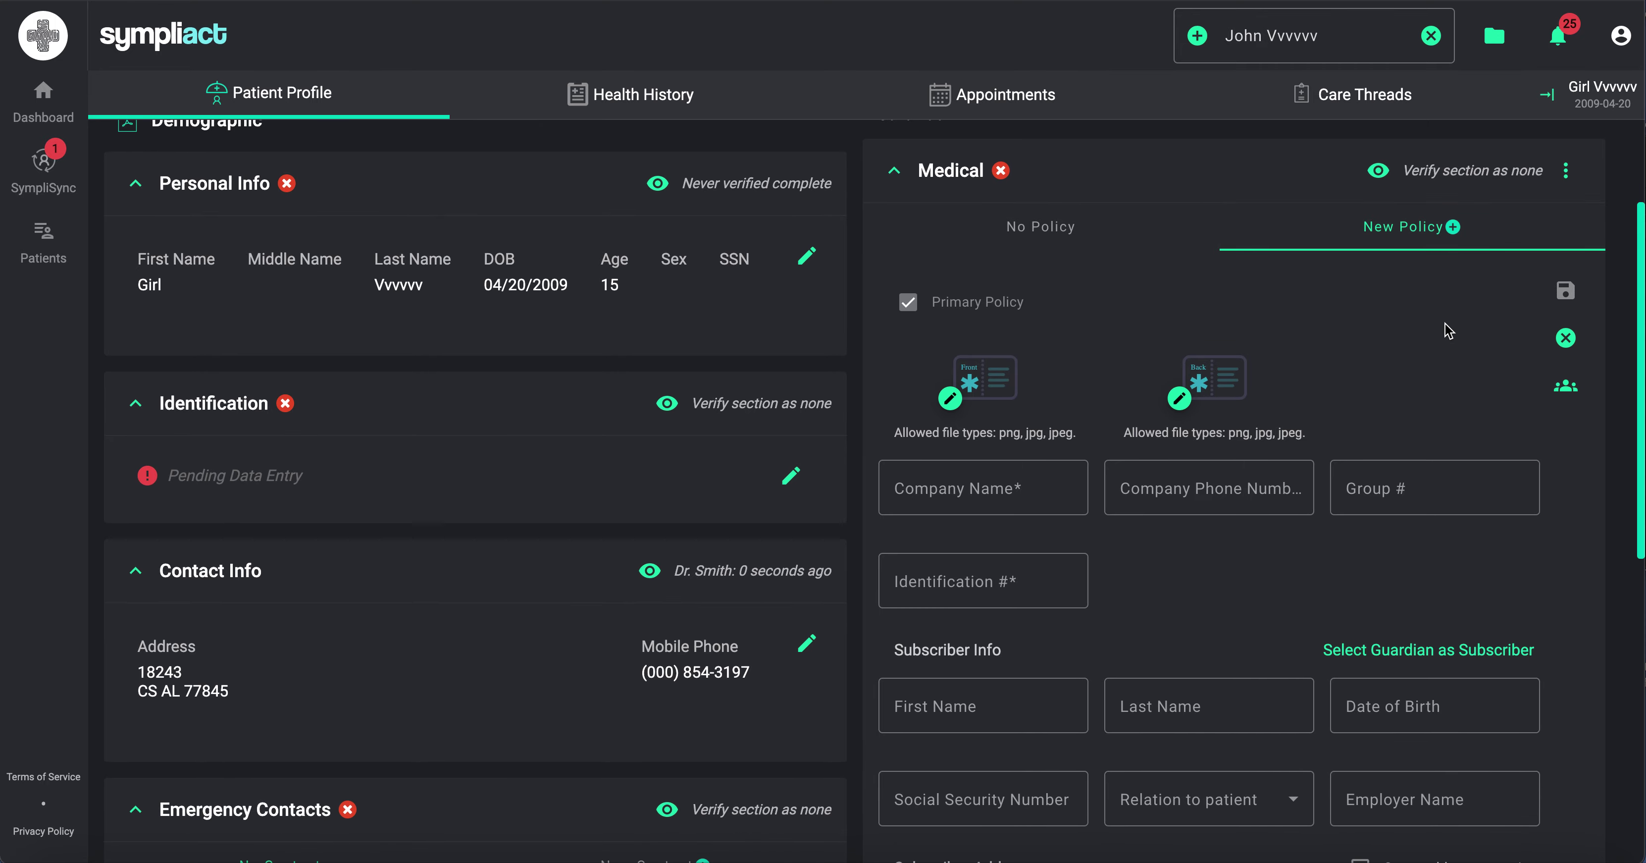
pyautogui.click(1561, 388)
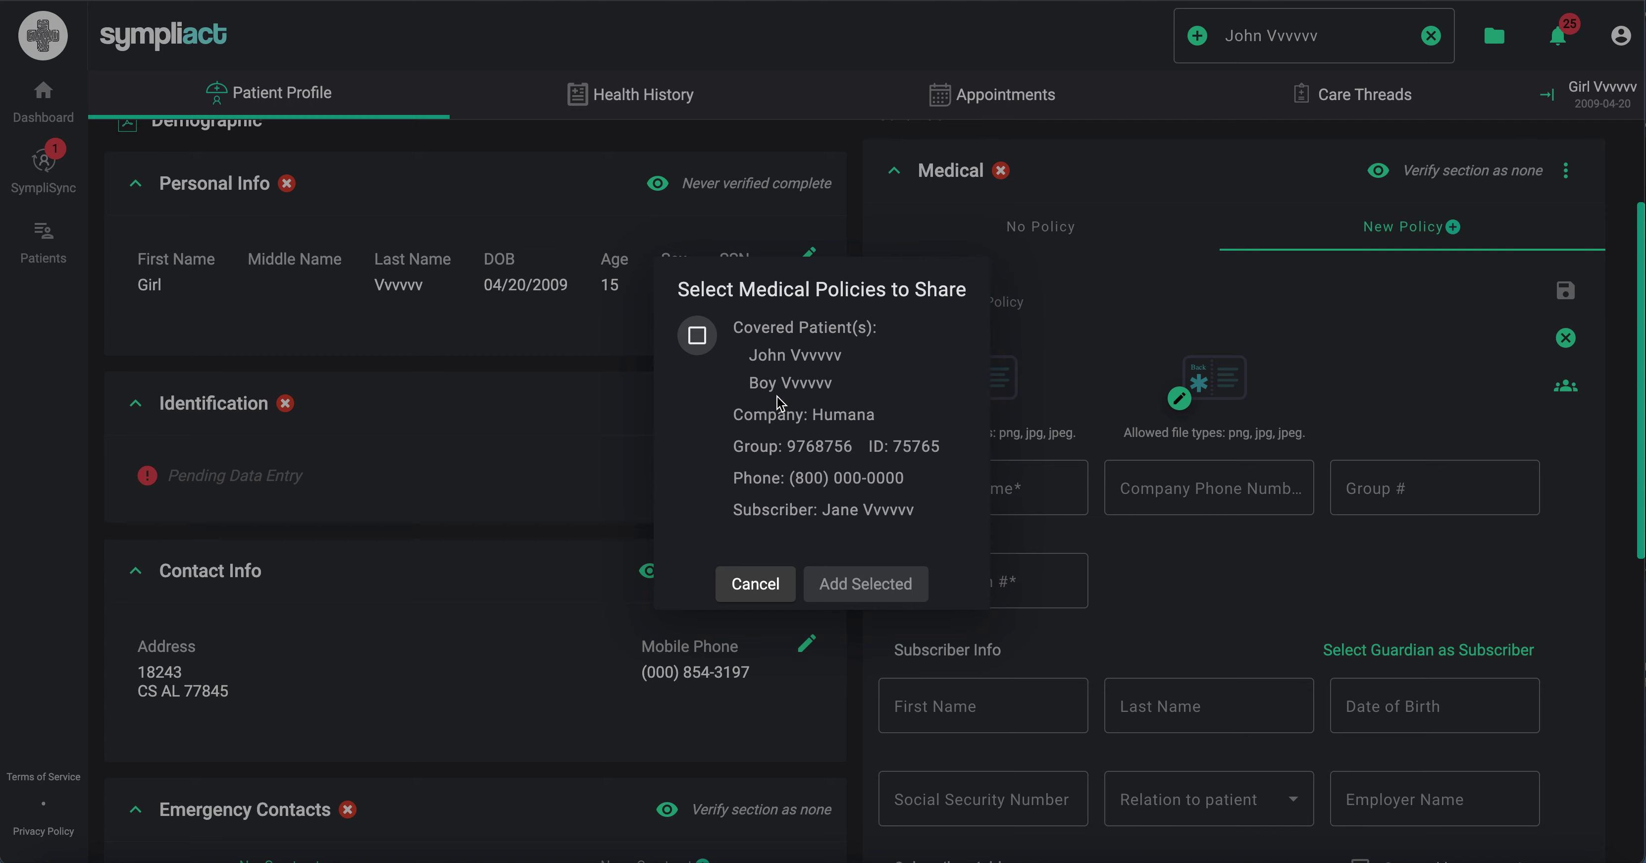
pyautogui.click(697, 335)
pyautogui.click(909, 569)
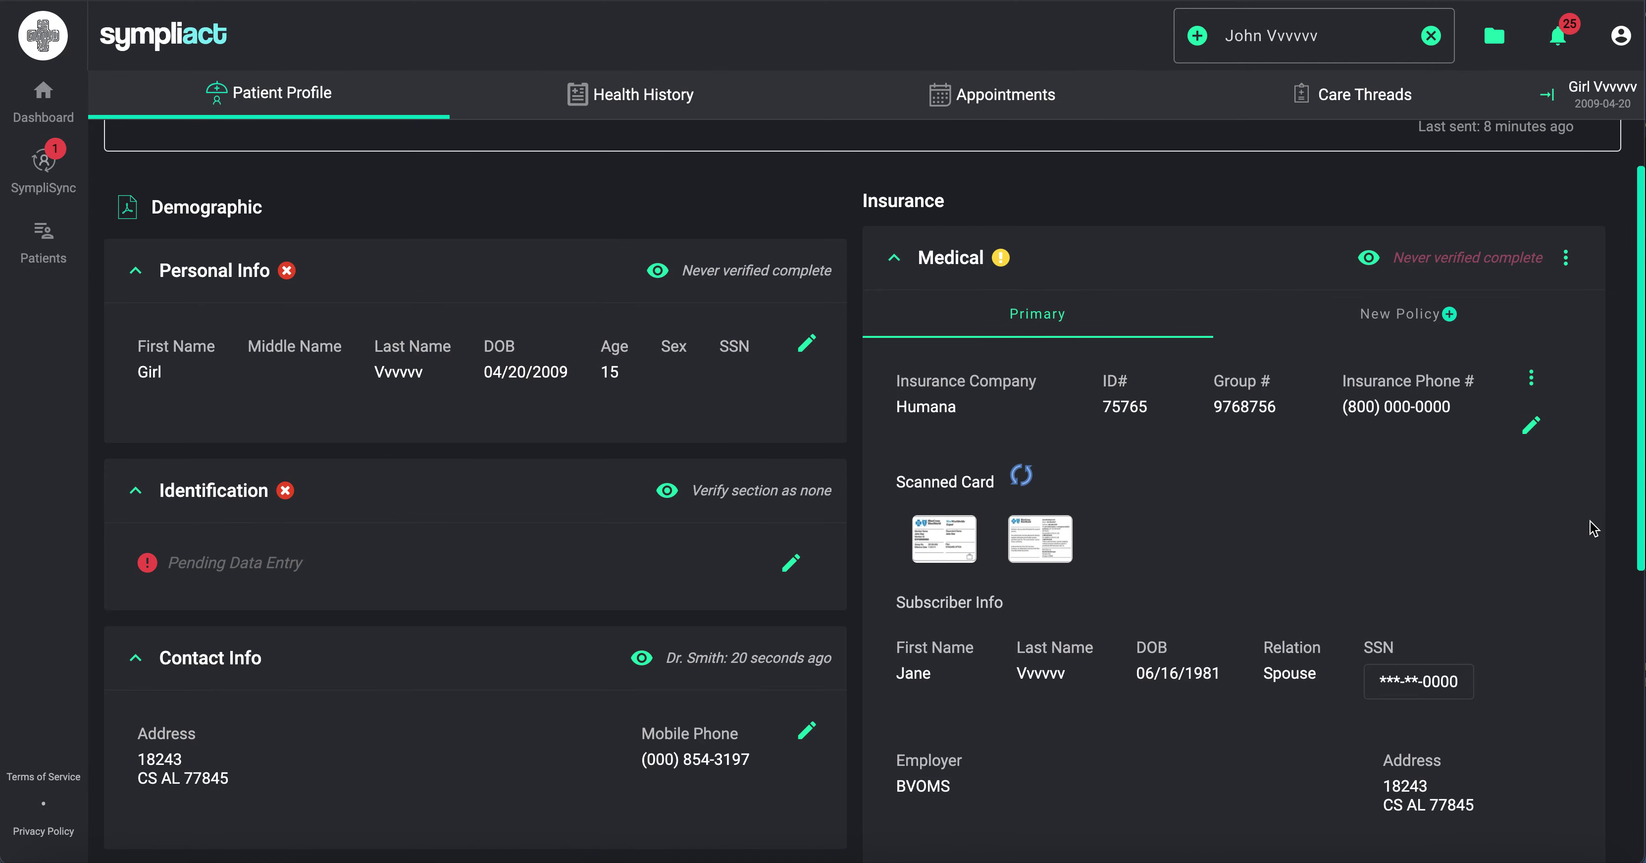
pyautogui.click(1355, 219)
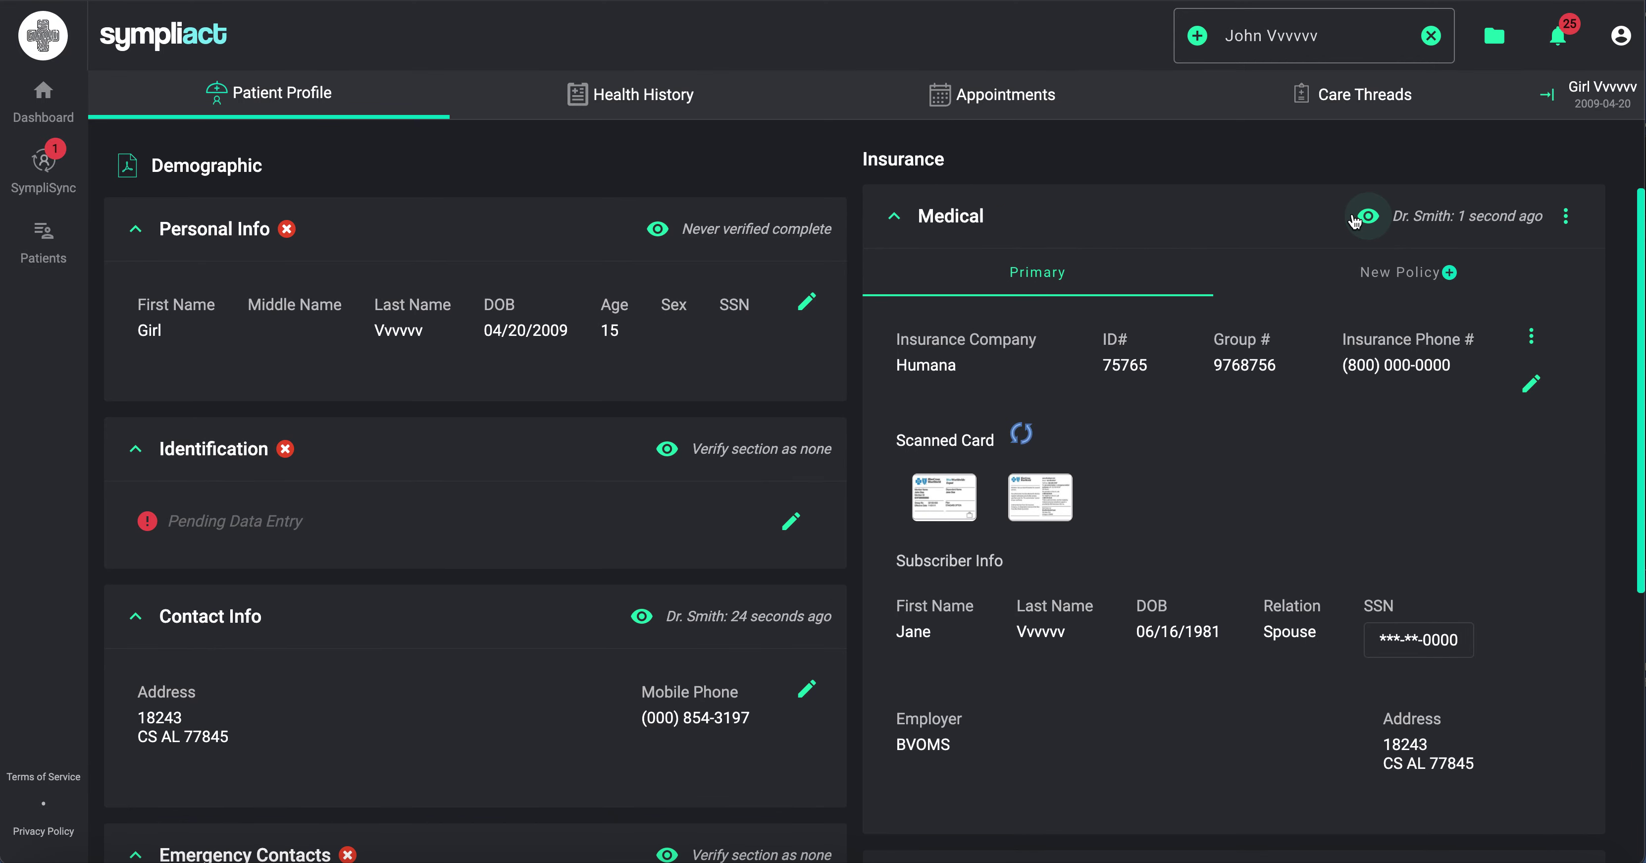
pyautogui.scroll(-5, 1372, 473)
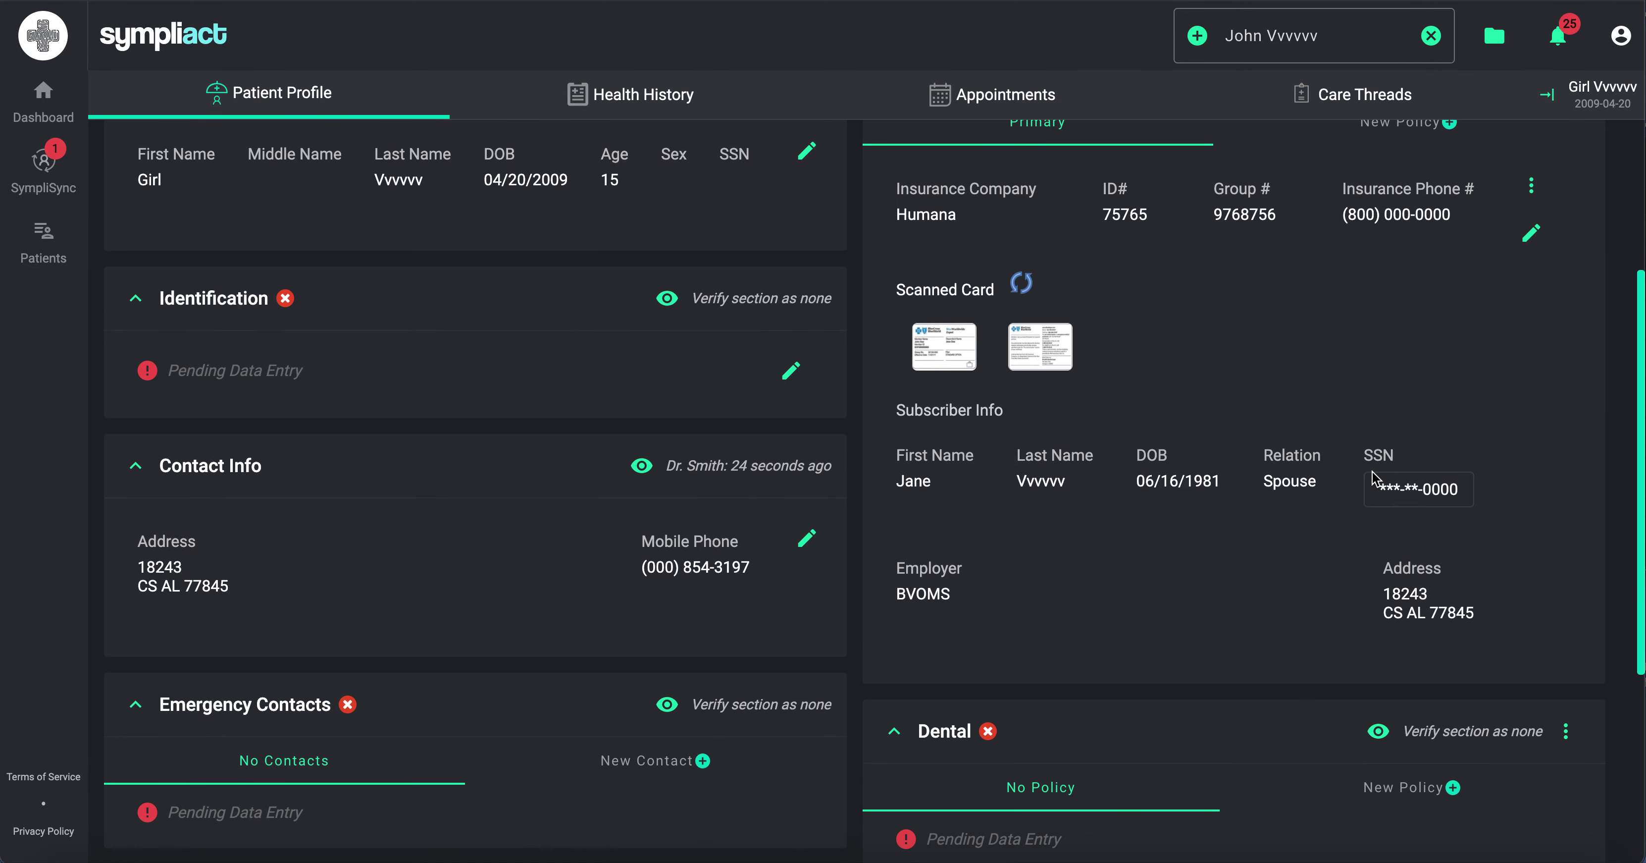
pyautogui.scroll(-2, 1375, 478)
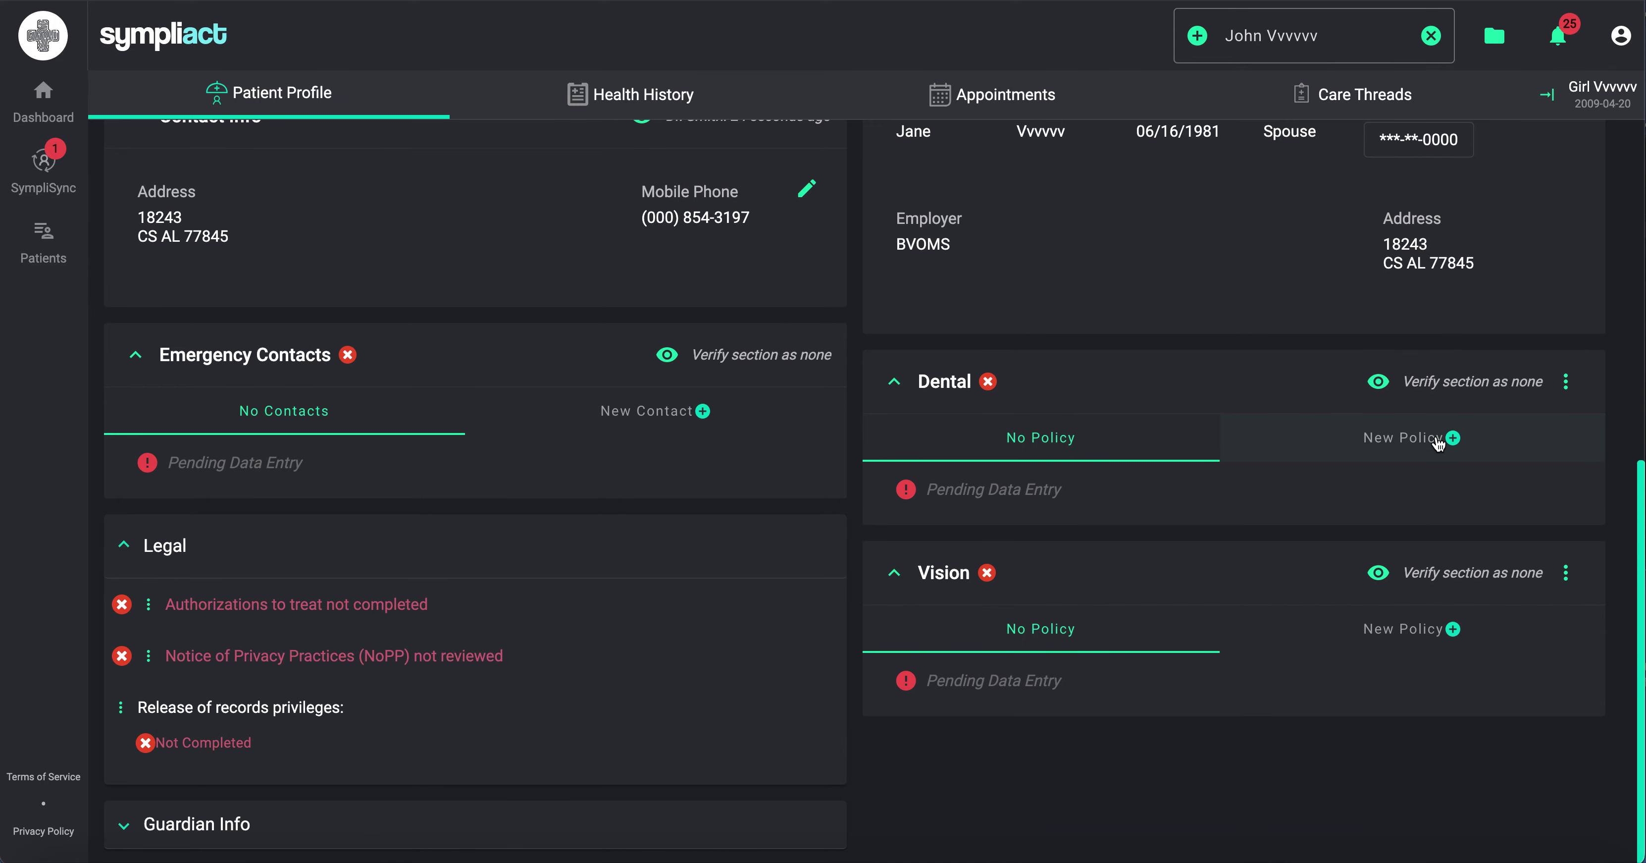
# Step: Add the shared Delta policy as the Girl's primary dental insurance and verify Dental
pyautogui.click(1437, 440)
pyautogui.scroll(-2, 1384, 592)
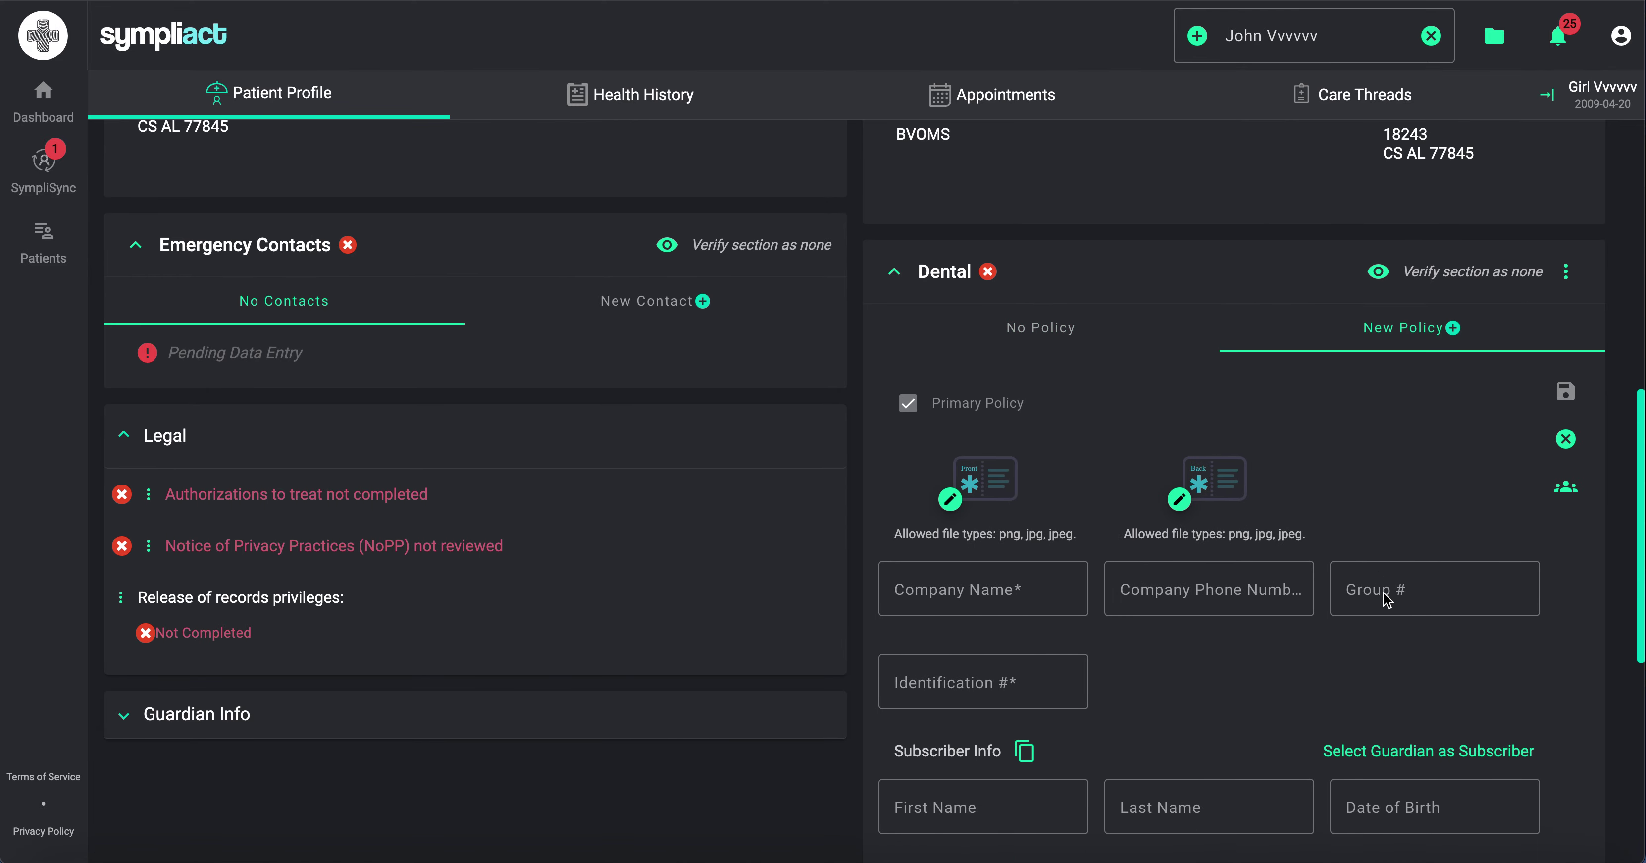
pyautogui.scroll(-1, 1384, 592)
pyautogui.click(1565, 420)
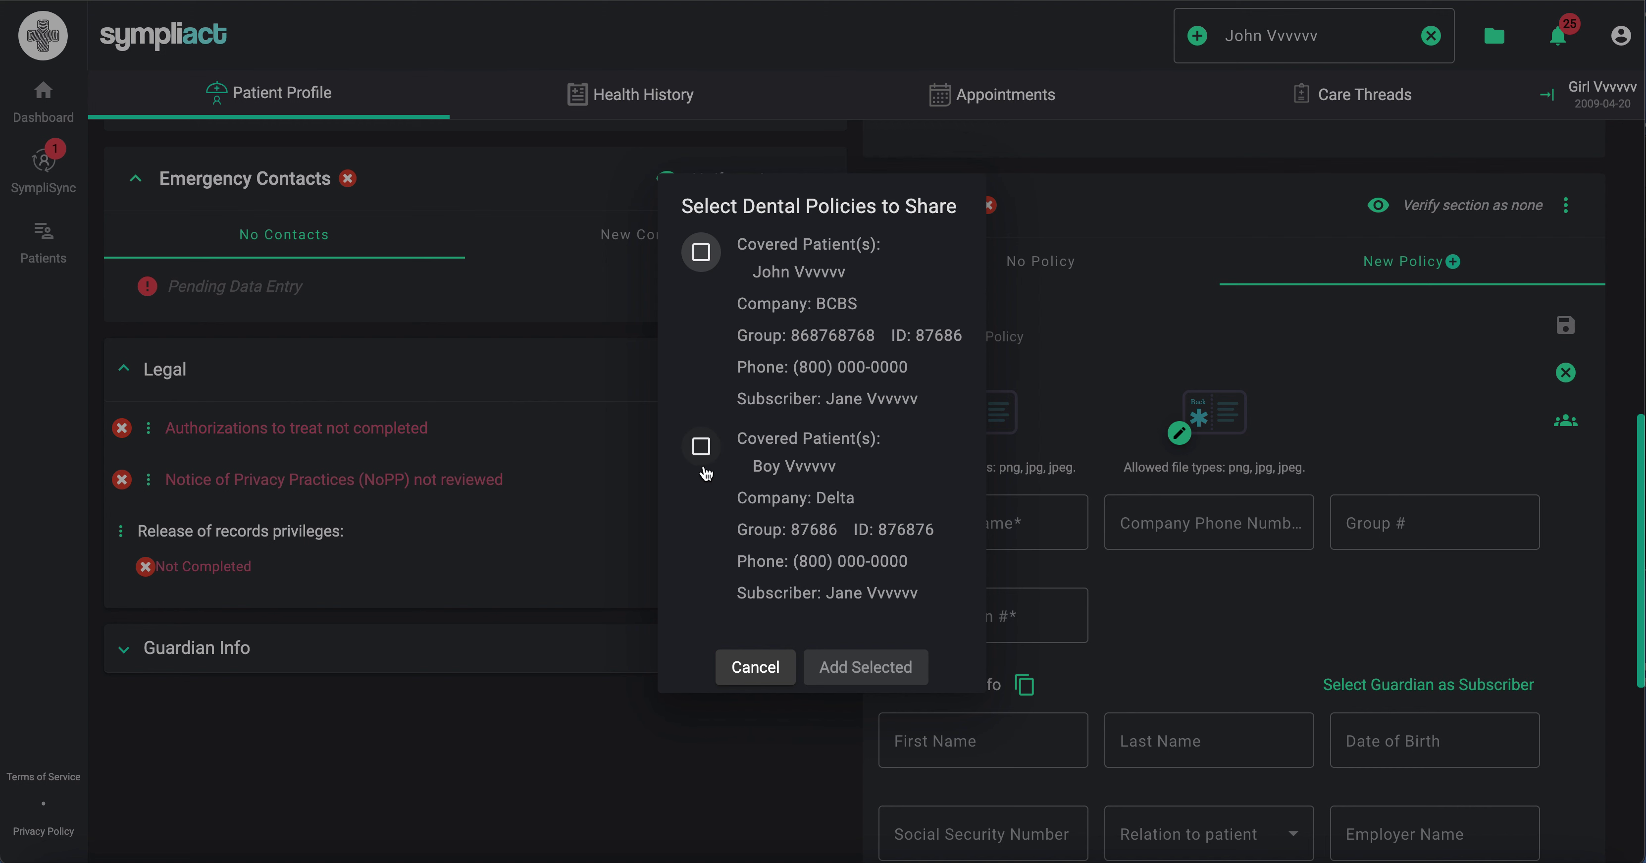
pyautogui.click(702, 450)
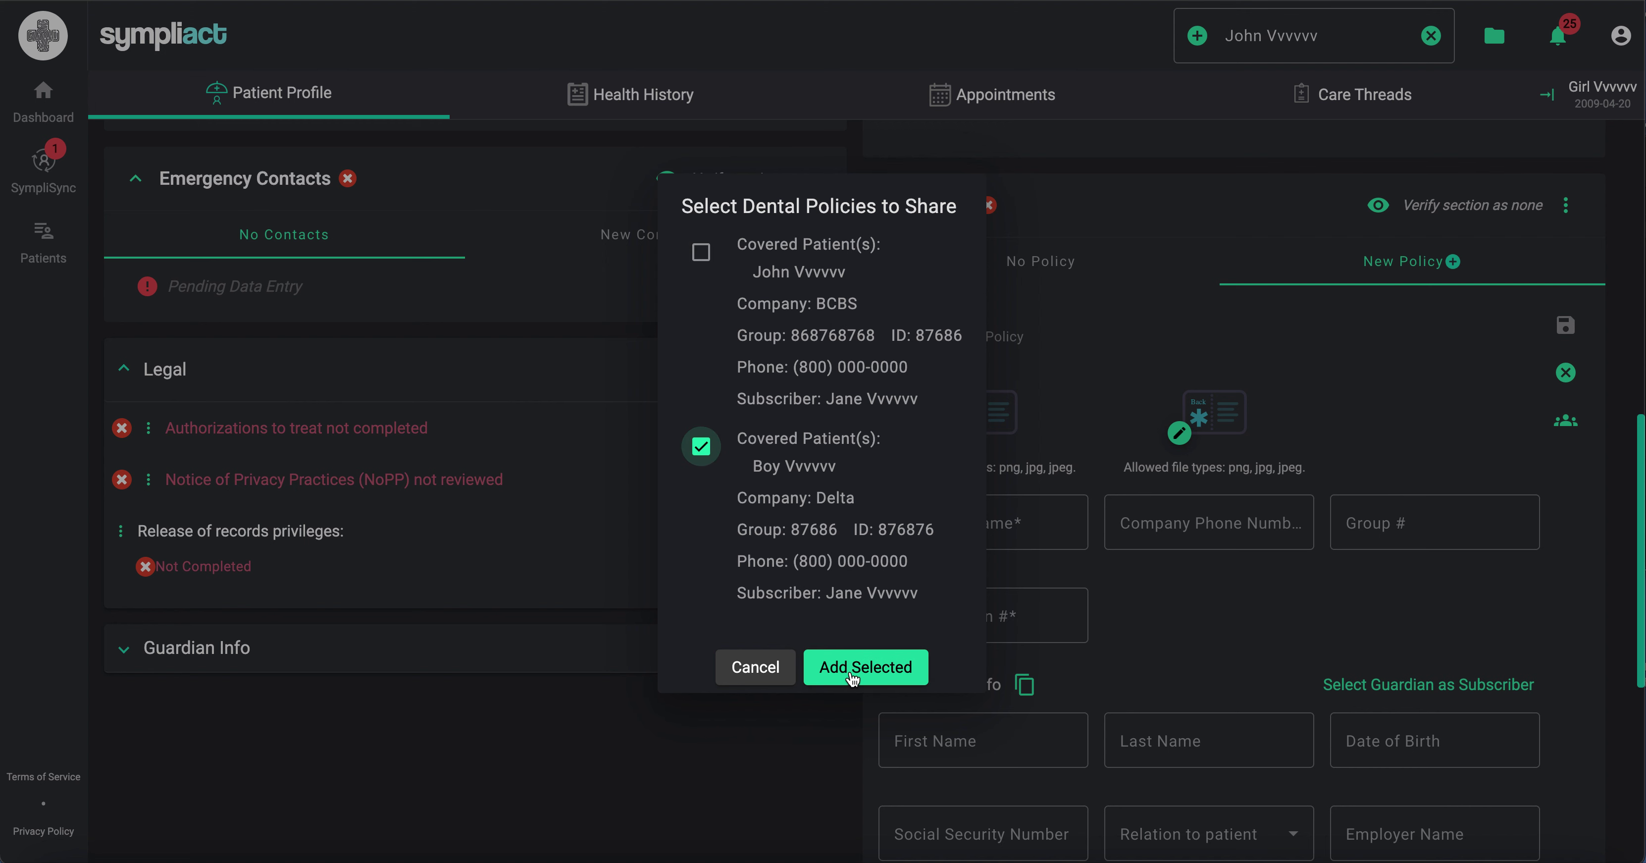
pyautogui.click(852, 671)
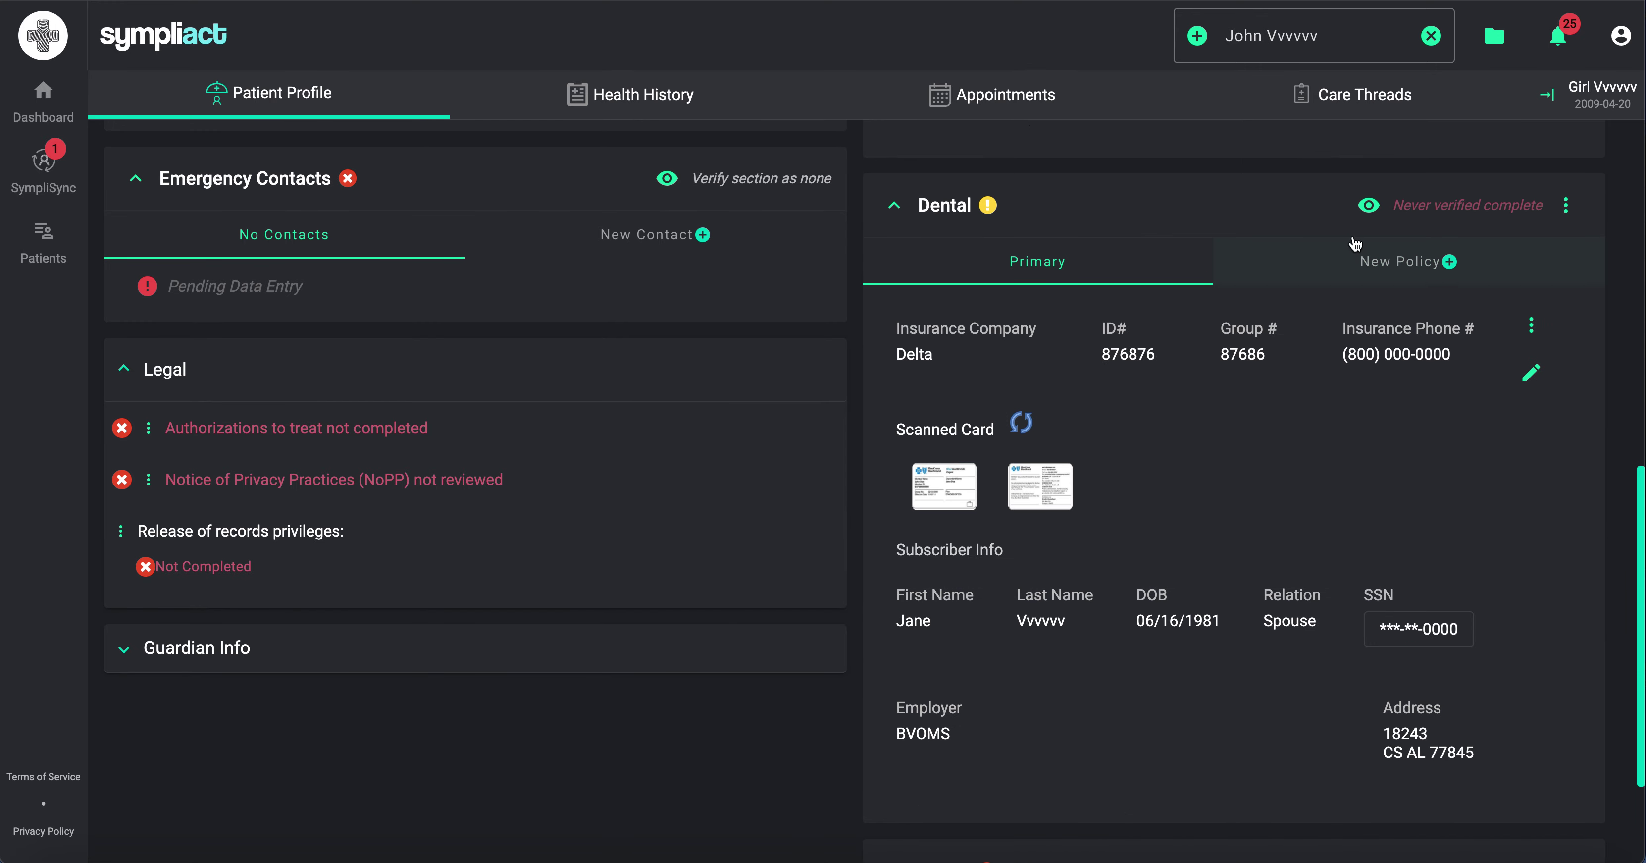
pyautogui.click(1368, 211)
pyautogui.scroll(-3, 1369, 220)
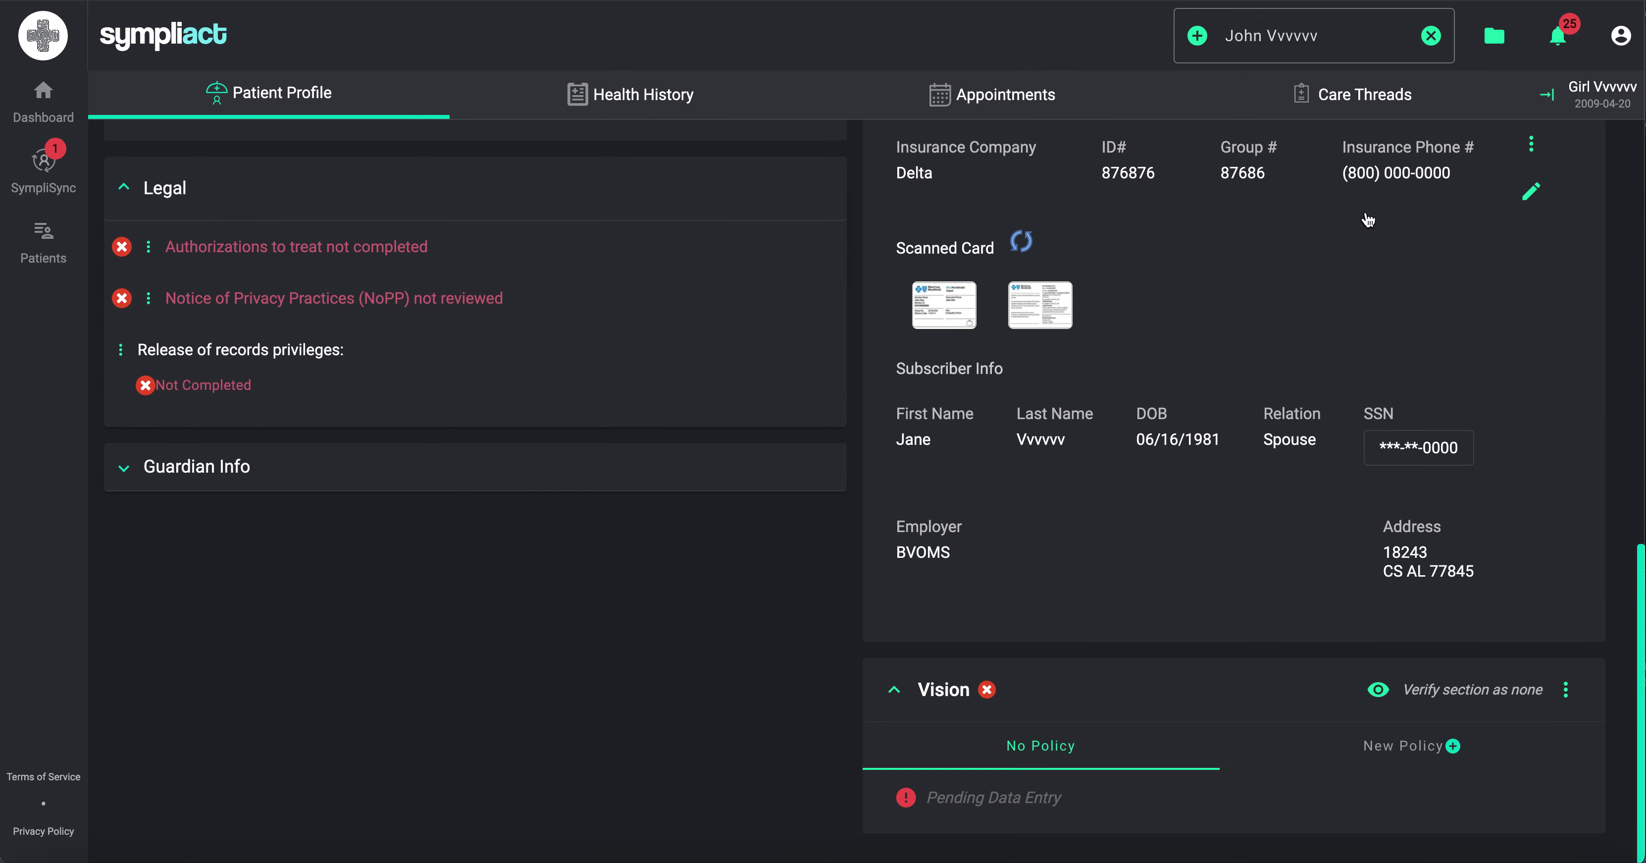
# Step: Start a Vision policy and fill its subscriber info from the first guardian
pyautogui.click(1422, 757)
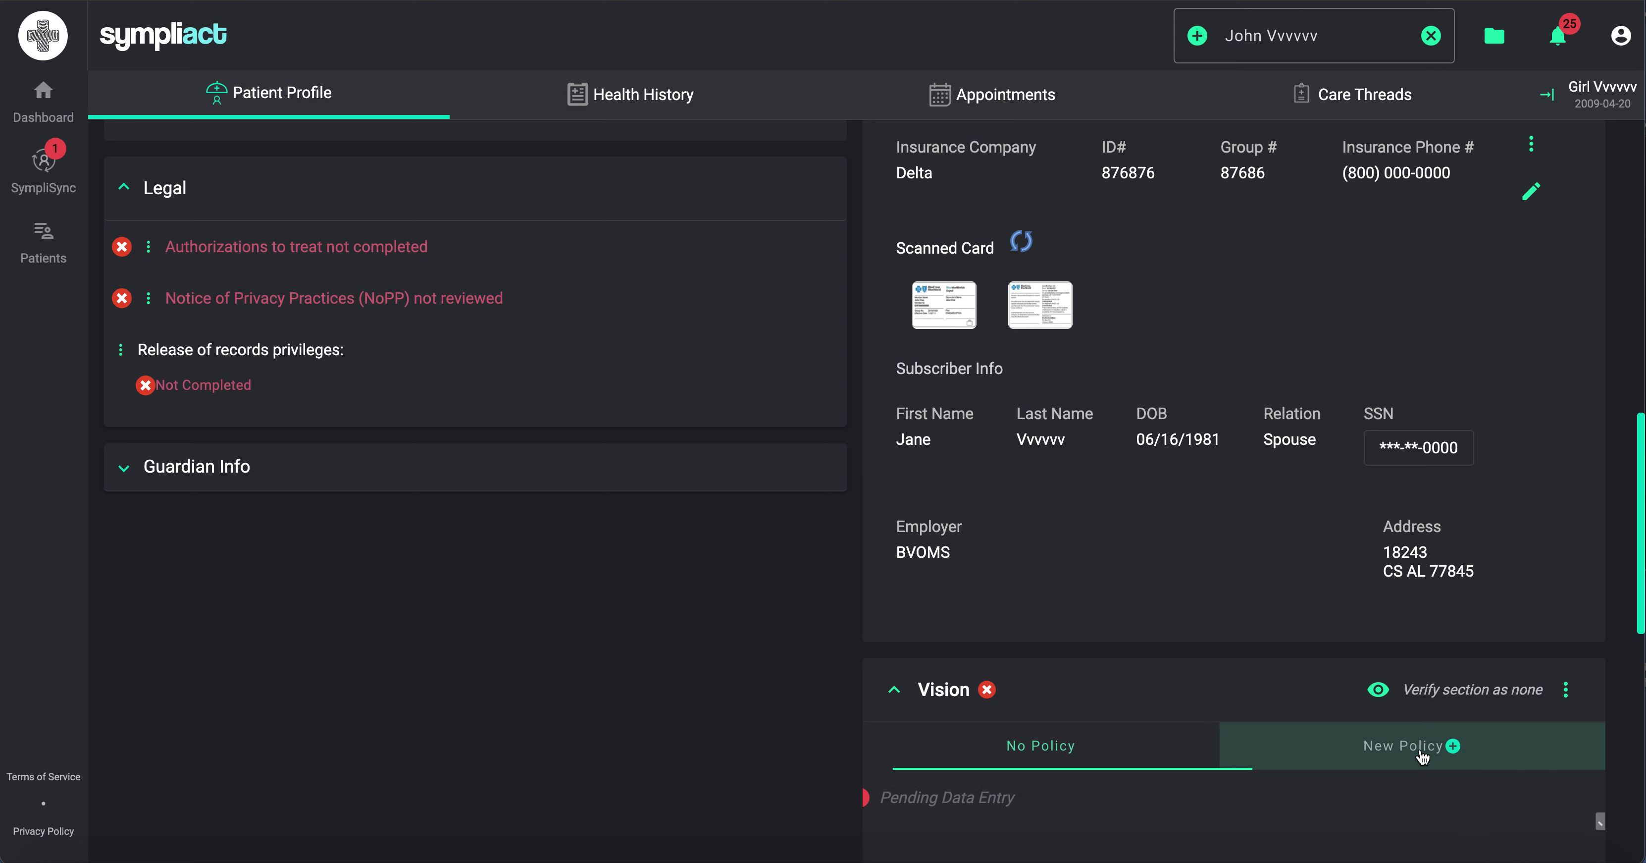
pyautogui.scroll(-7, 1421, 747)
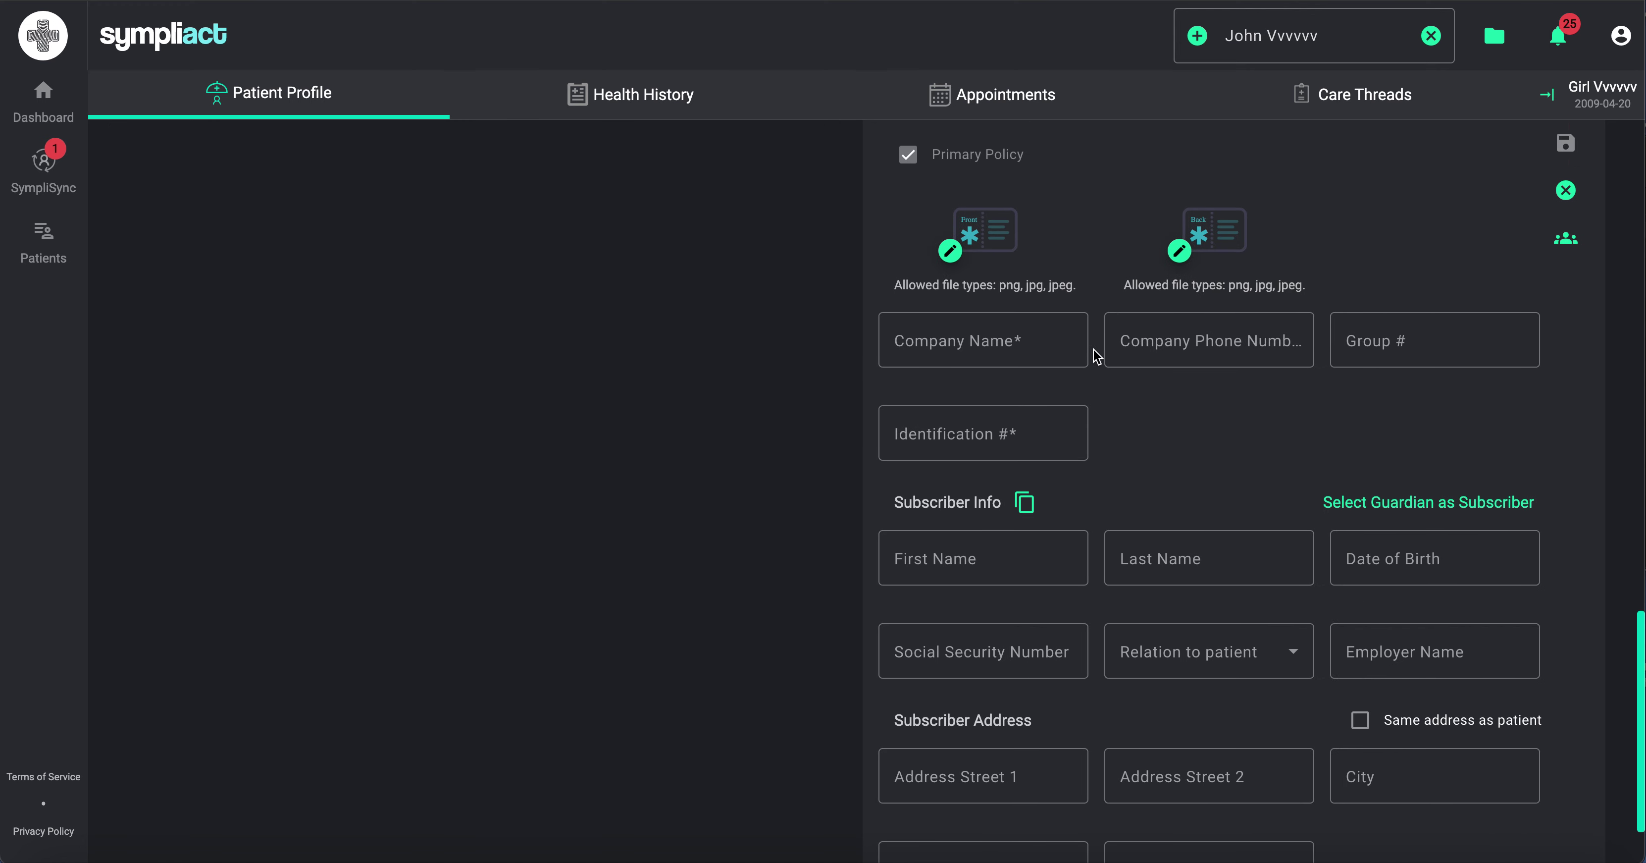
pyautogui.scroll(-2, 1147, 422)
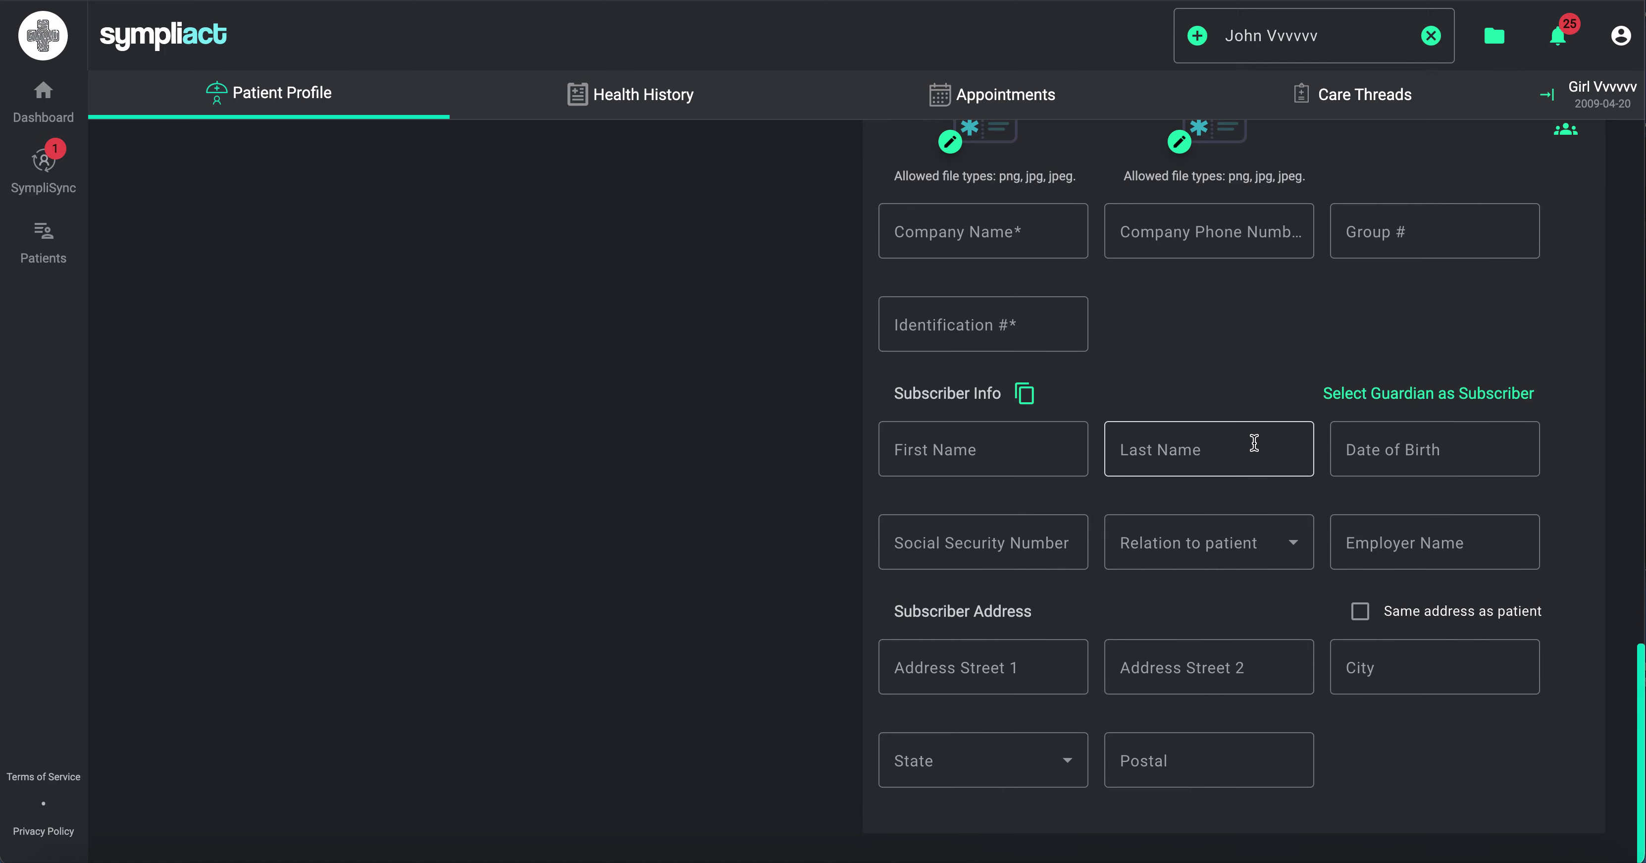
pyautogui.click(1031, 399)
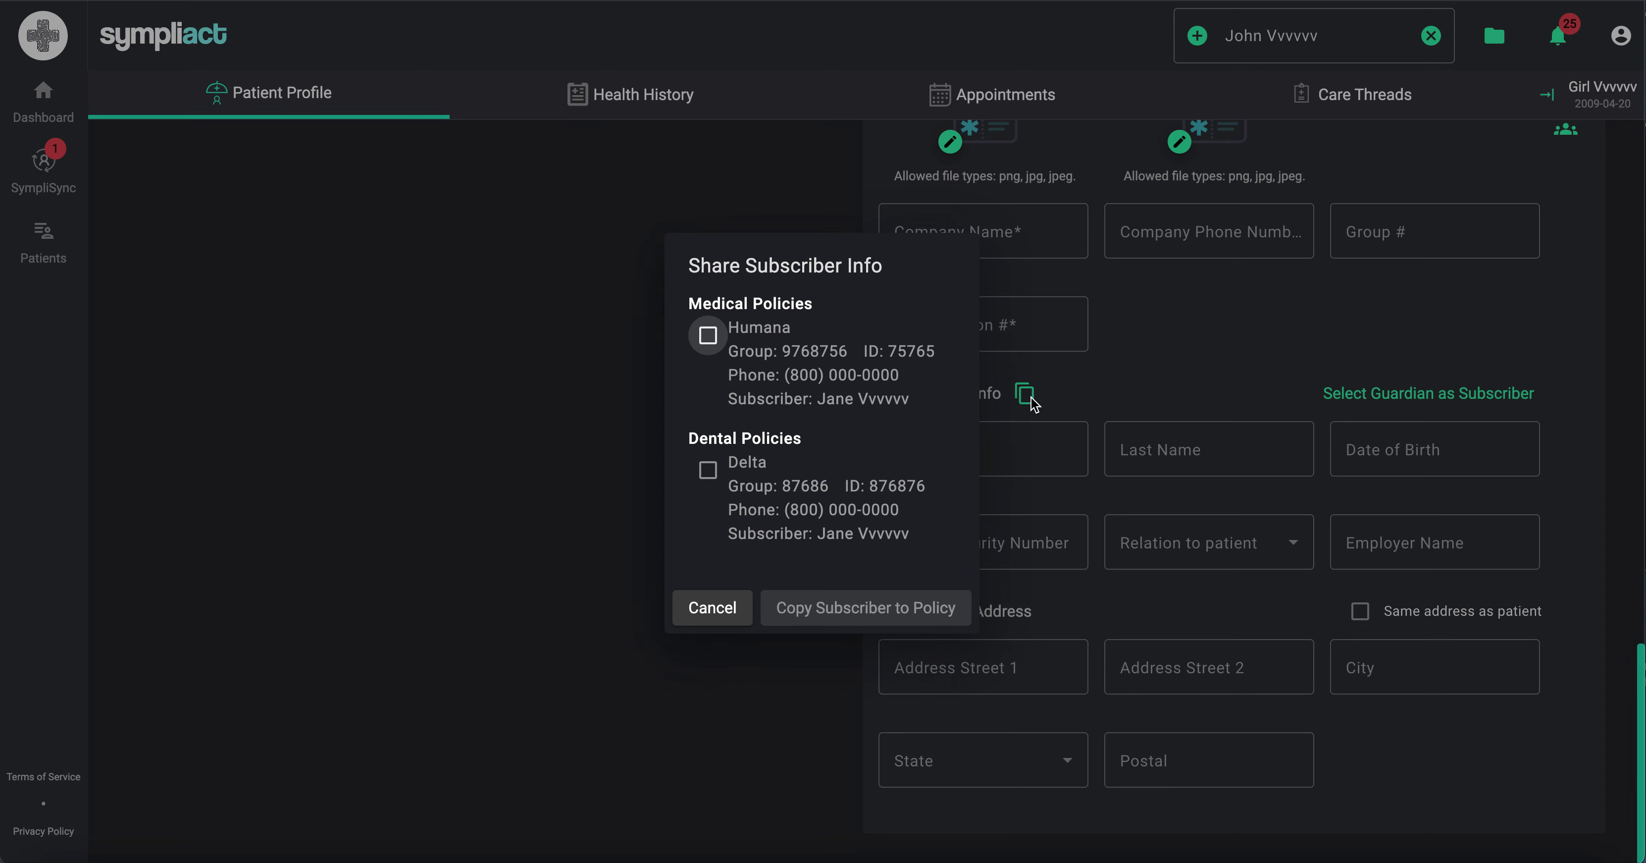
pyautogui.click(1123, 394)
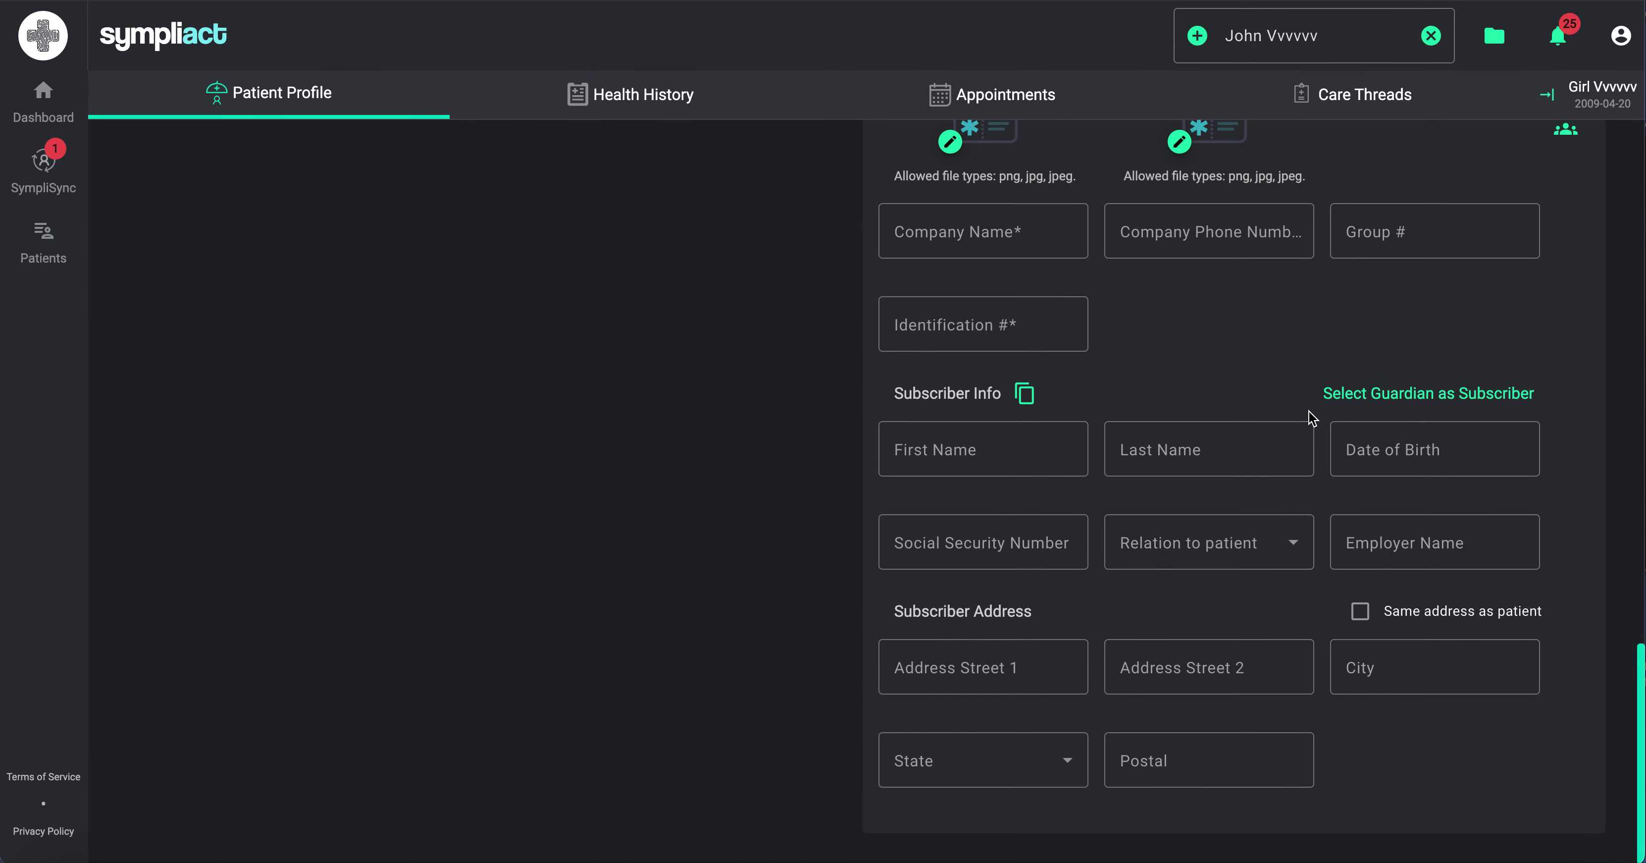
pyautogui.click(1395, 407)
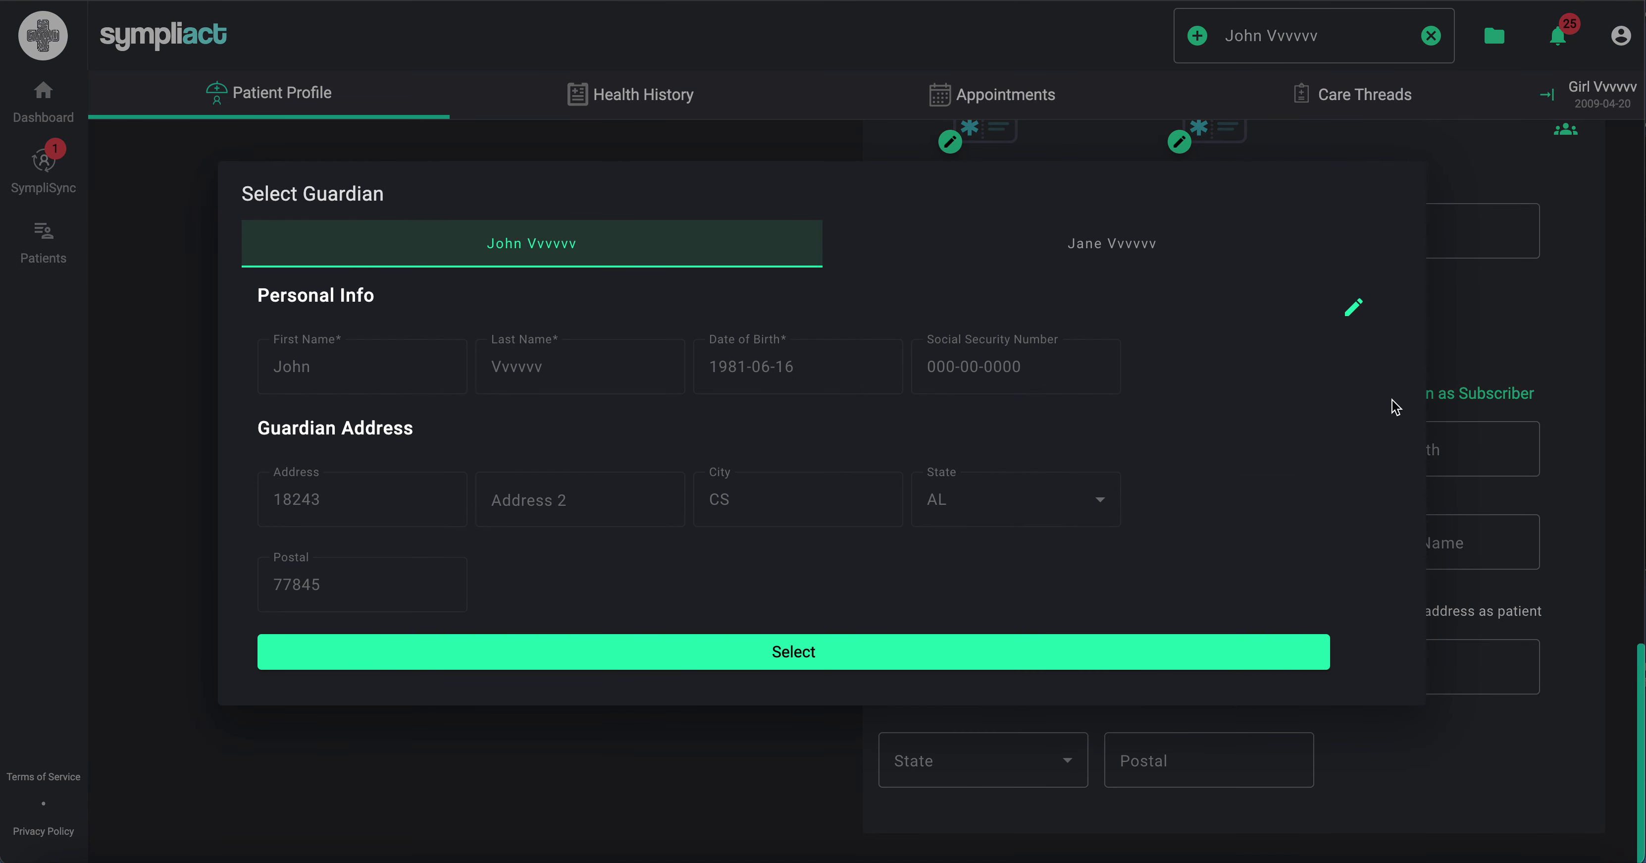
pyautogui.click(1094, 253)
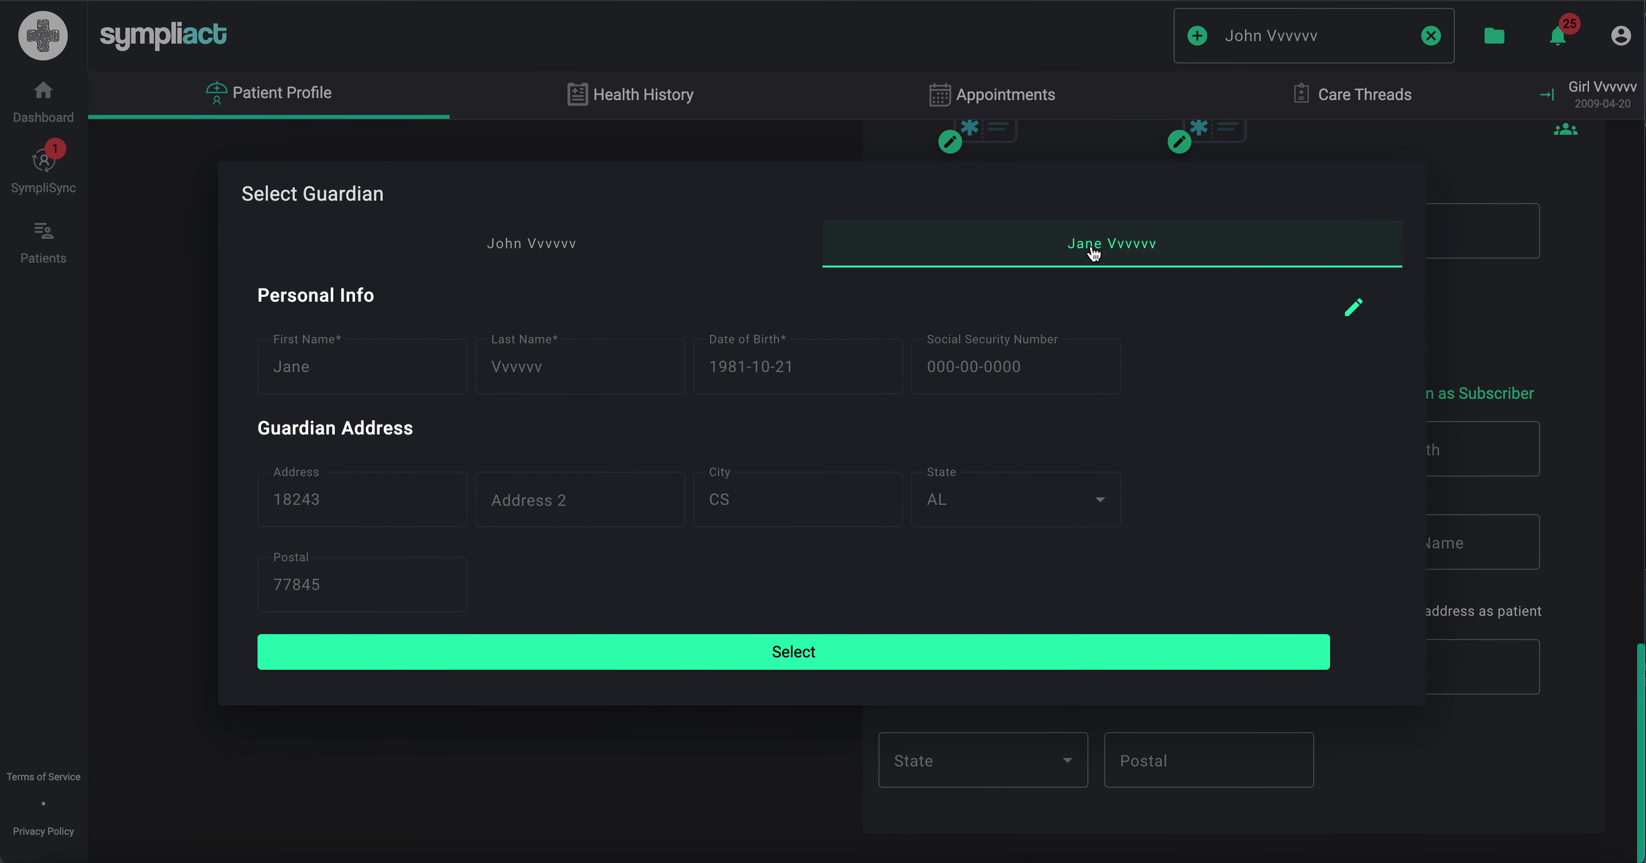
pyautogui.click(581, 253)
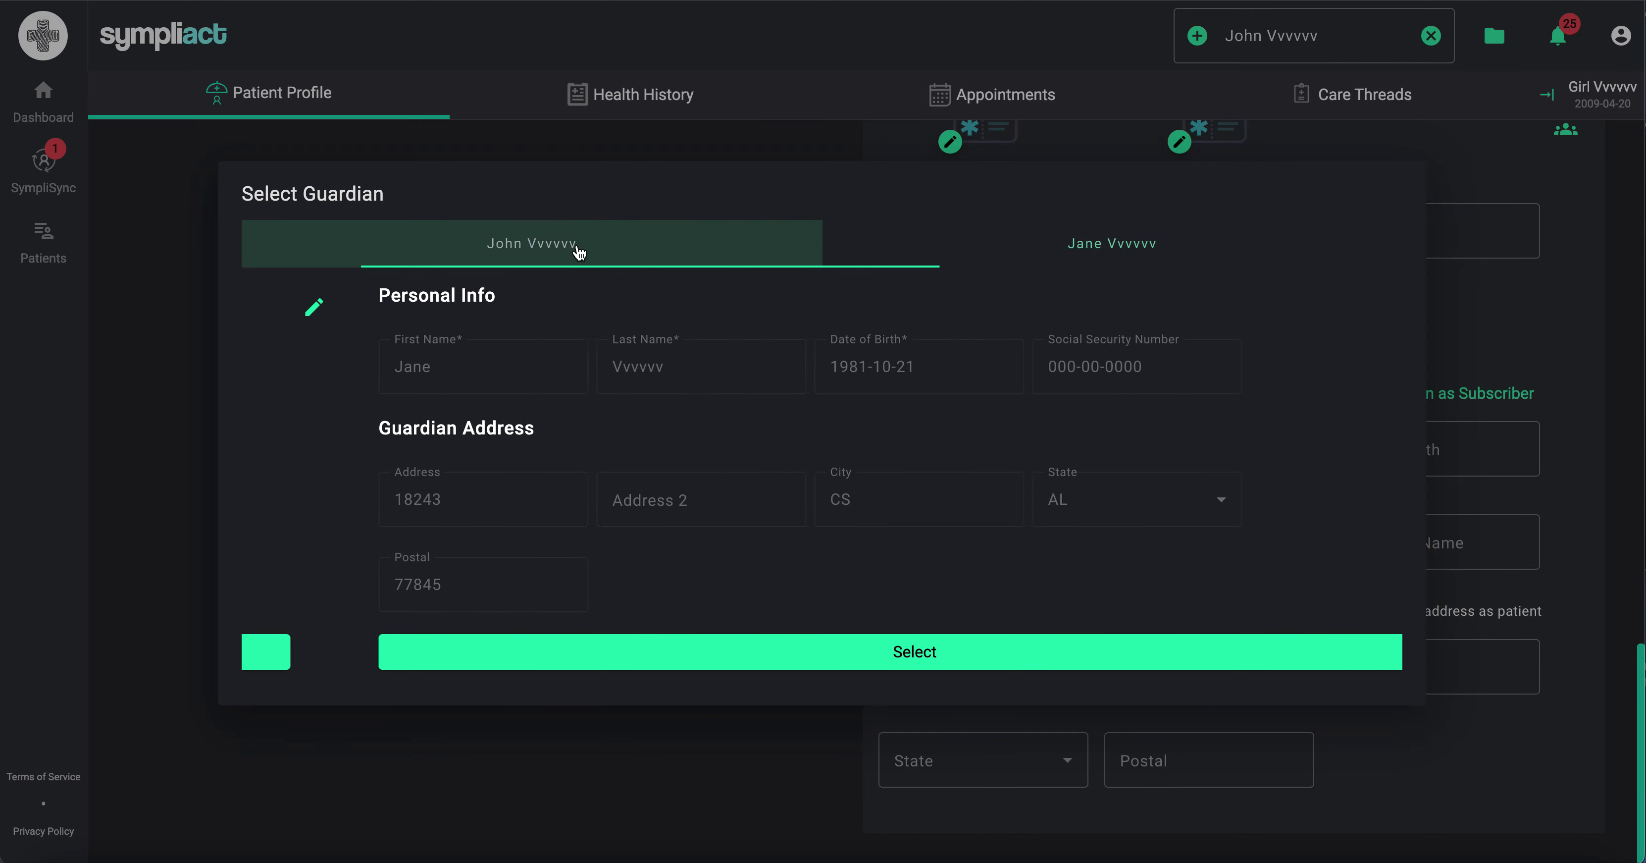
pyautogui.click(827, 649)
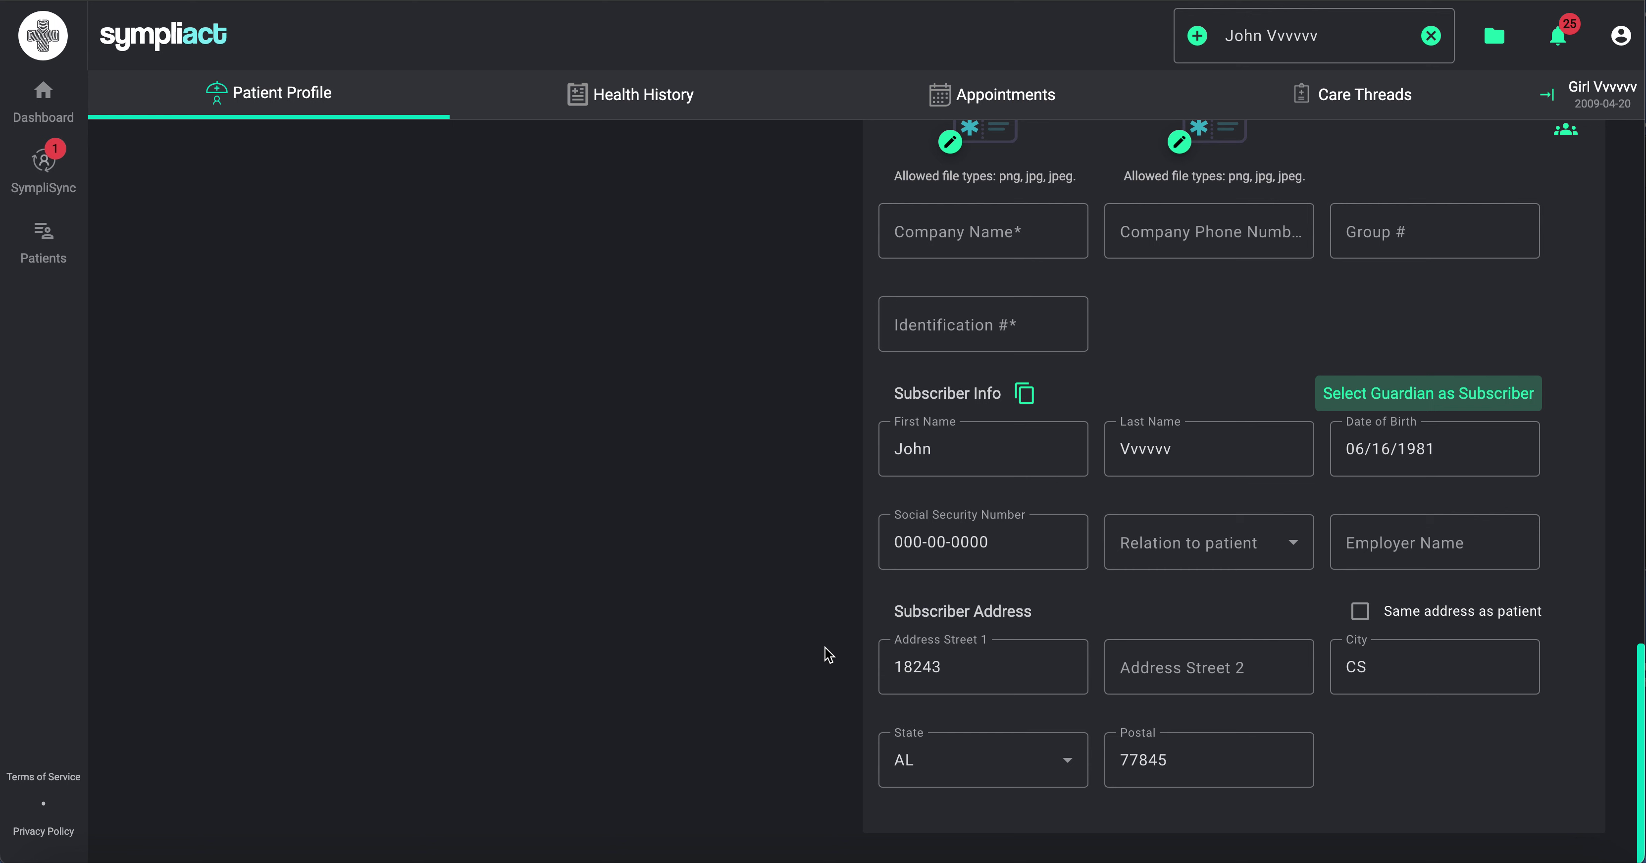
# Step: Set relation to Spouse and employer to BVOMS, then discard the vision policy
pyautogui.click(1280, 545)
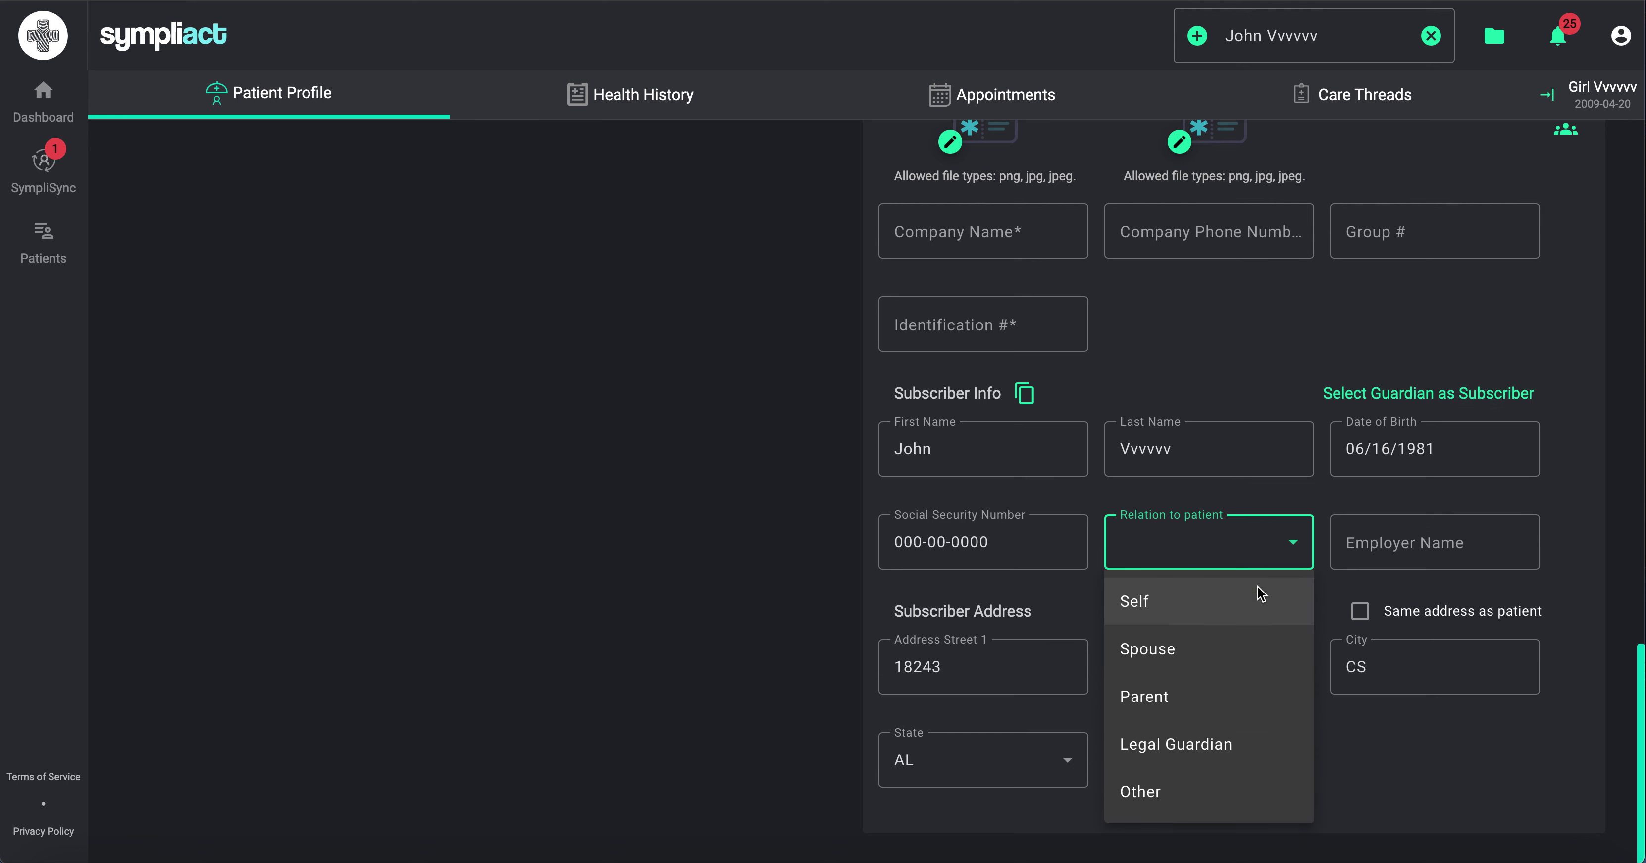
pyautogui.click(1209, 647)
pyautogui.click(1431, 560)
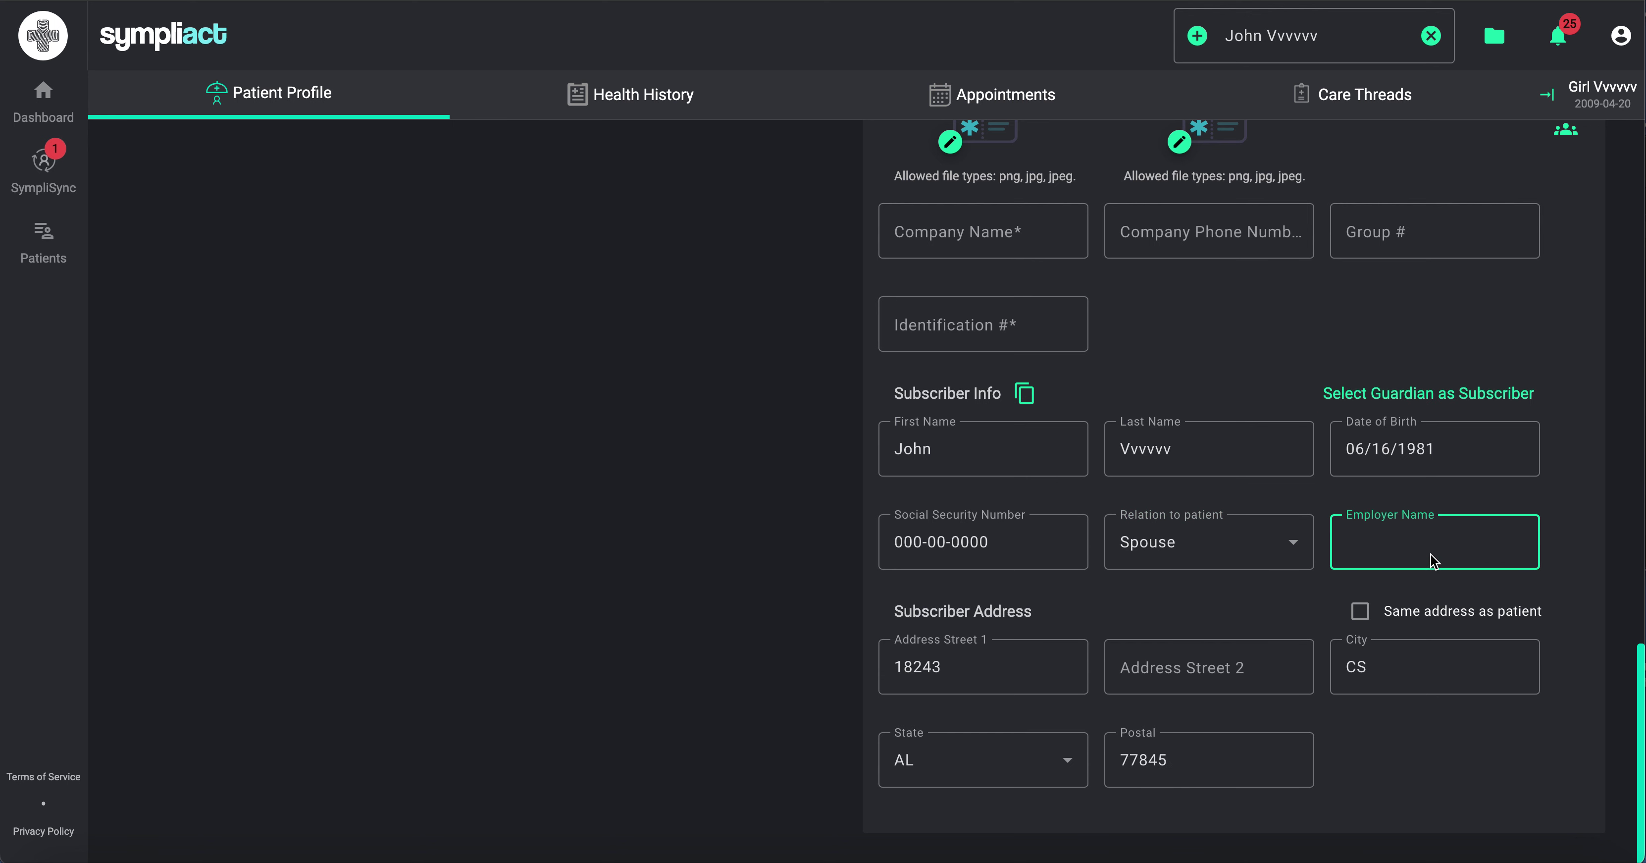
pyautogui.write('BVOMS')
pyautogui.click(1544, 345)
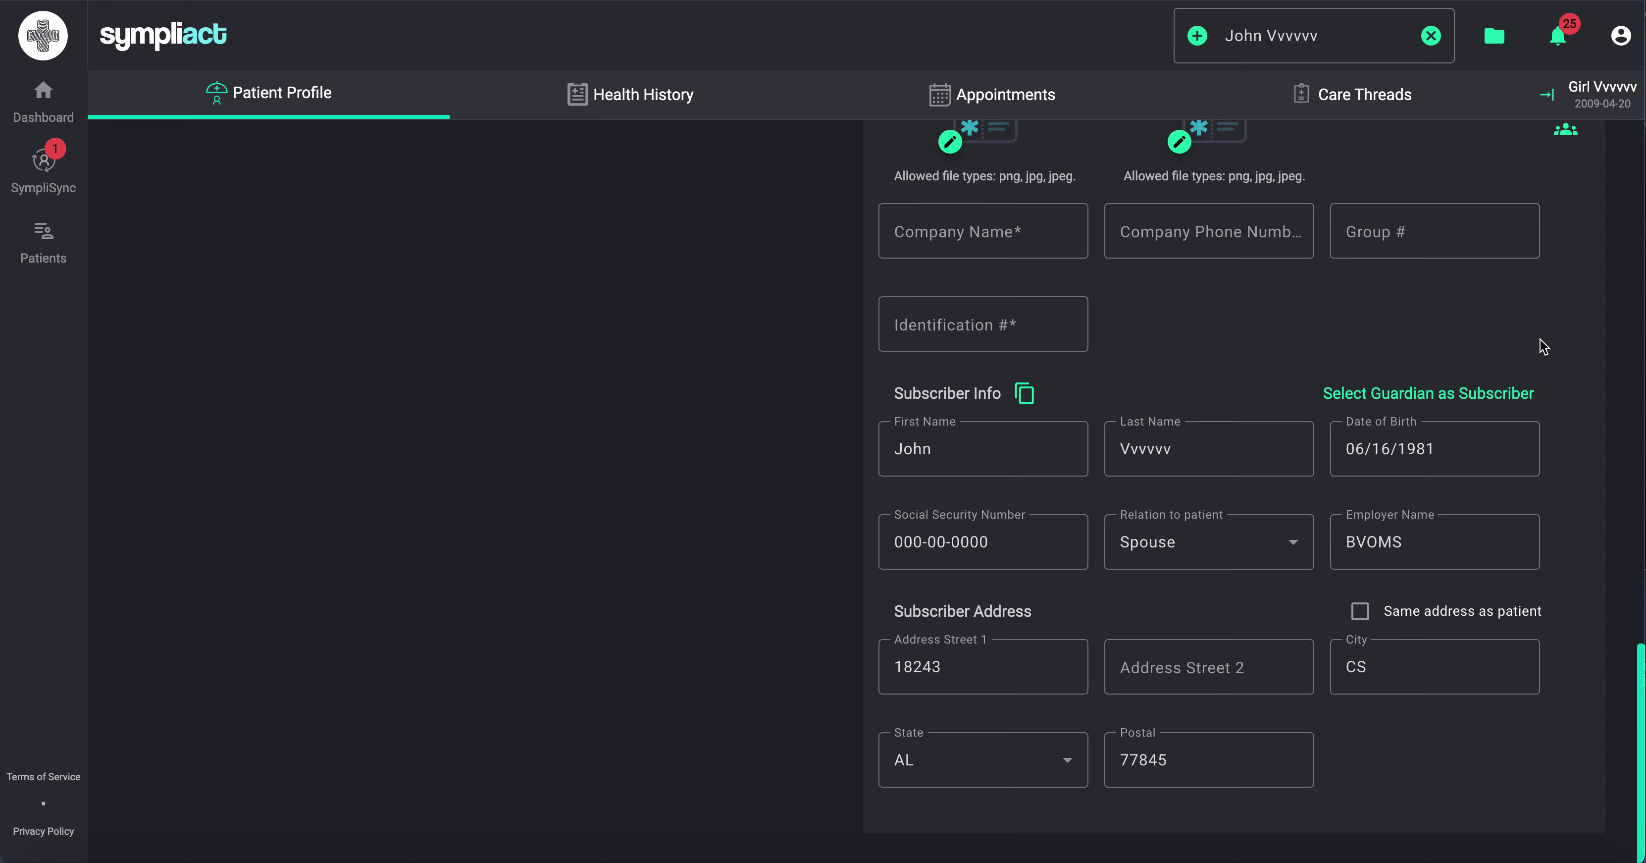
pyautogui.scroll(3, 1543, 346)
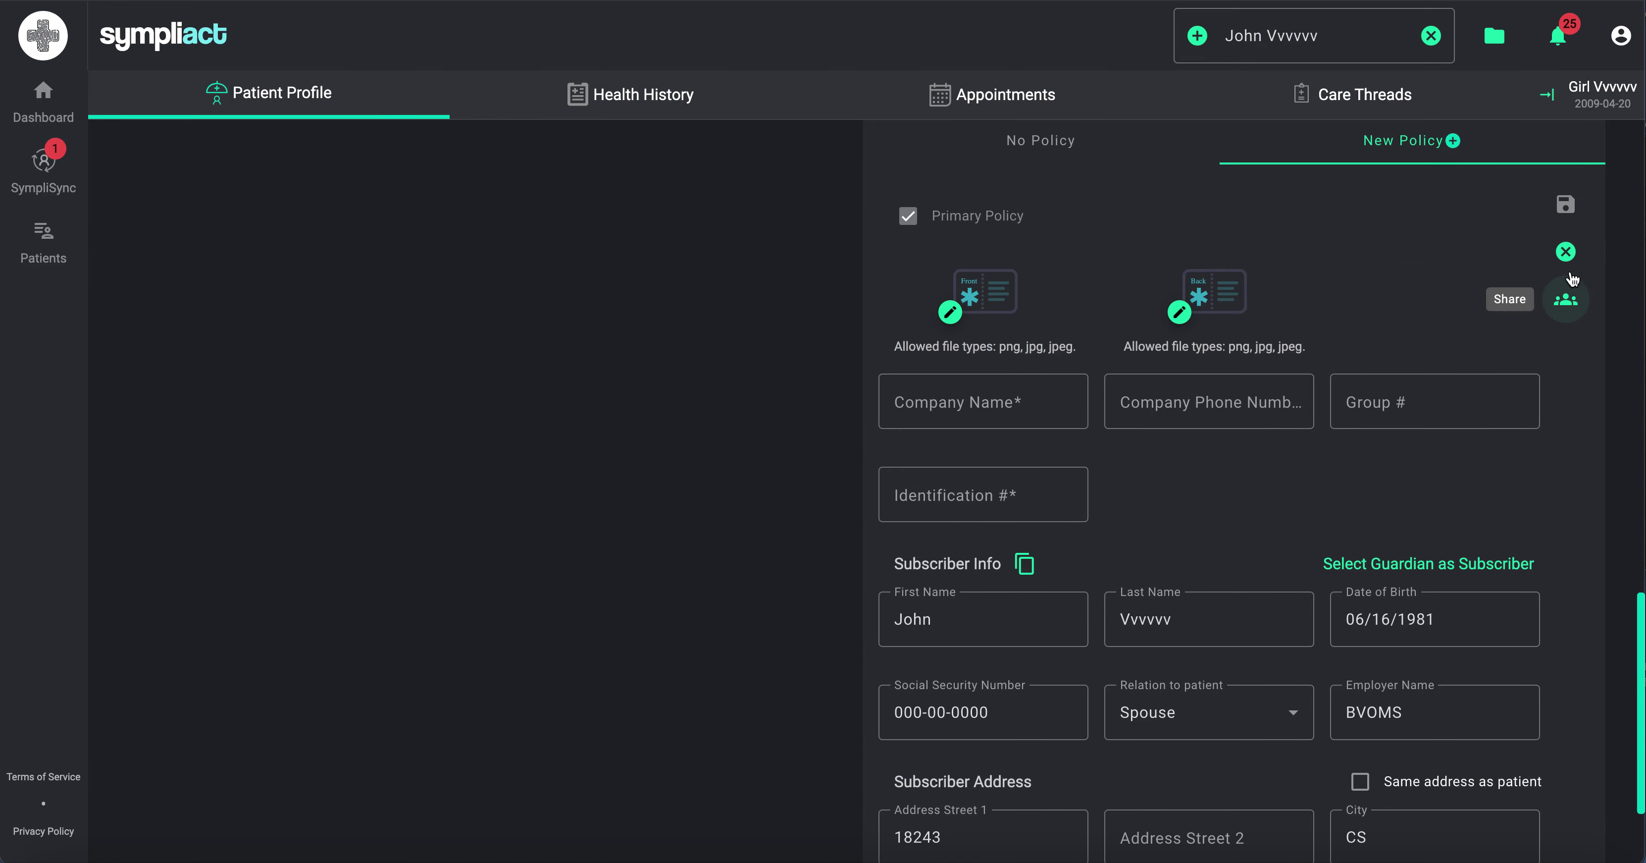
pyautogui.click(1565, 251)
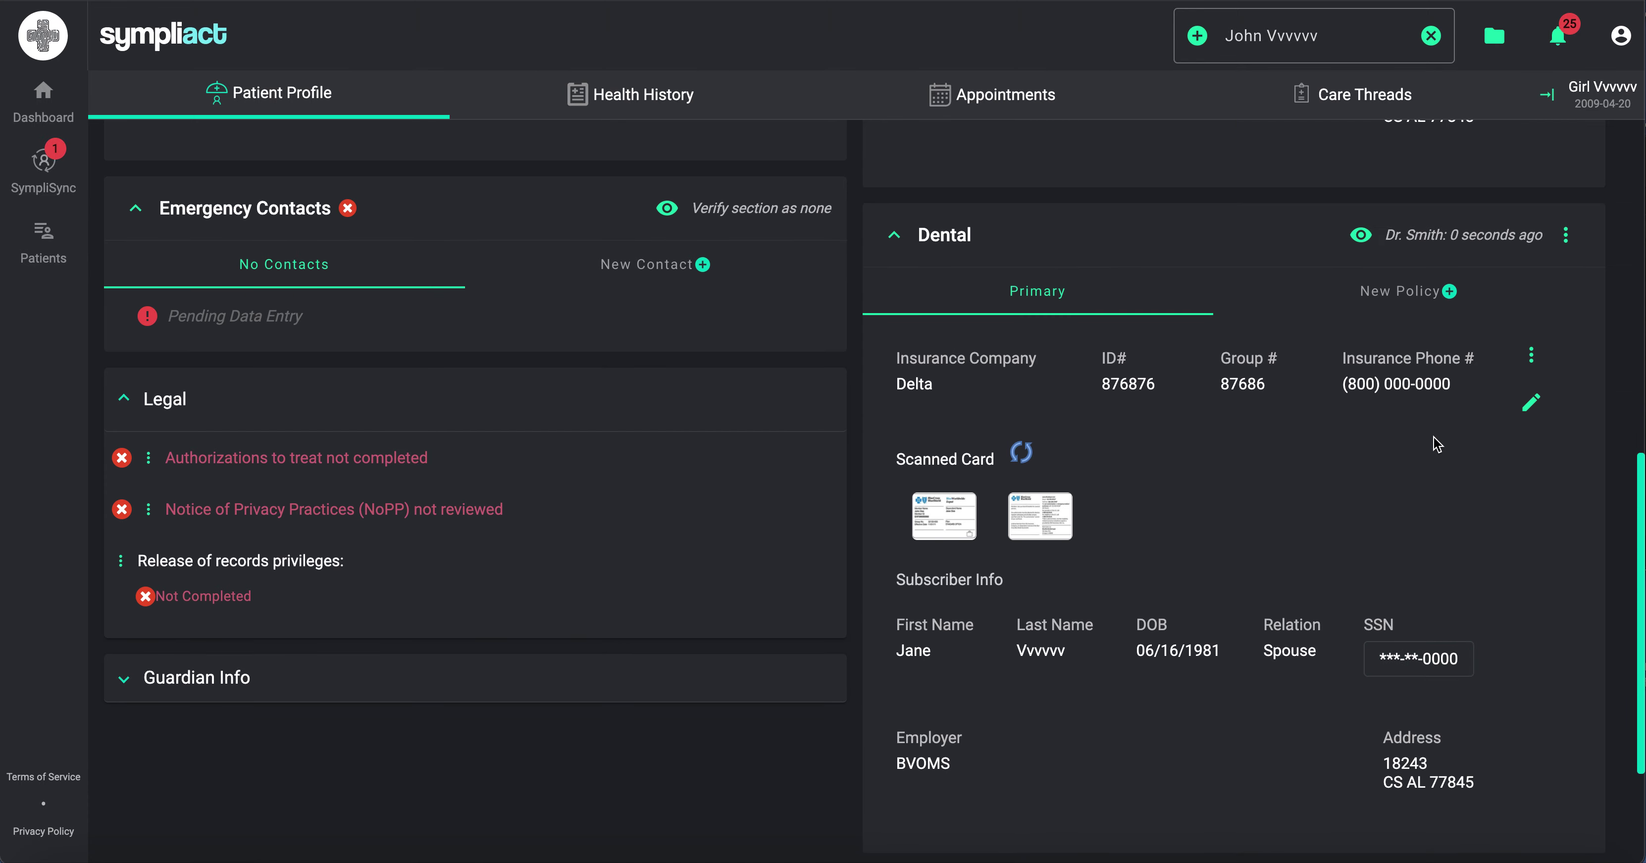
# Step: Open the guardian's profile from Guardian Info and show its Dental policy's three-dot menu
pyautogui.click(351, 668)
pyautogui.scroll(-1, 581, 578)
pyautogui.scroll(-4, 582, 578)
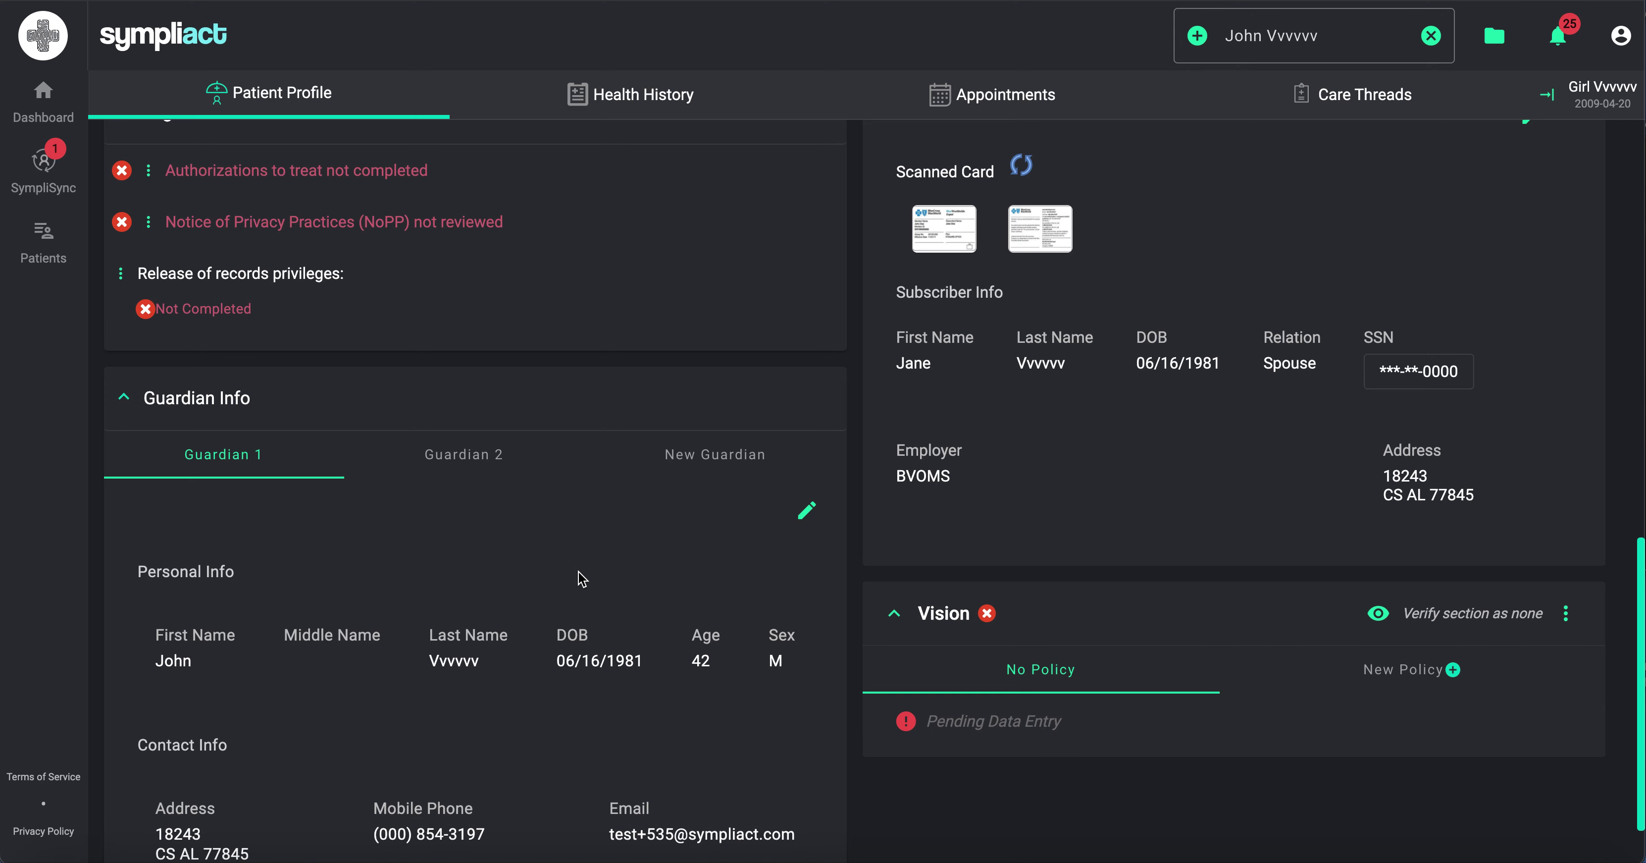
pyautogui.scroll(-1, 581, 578)
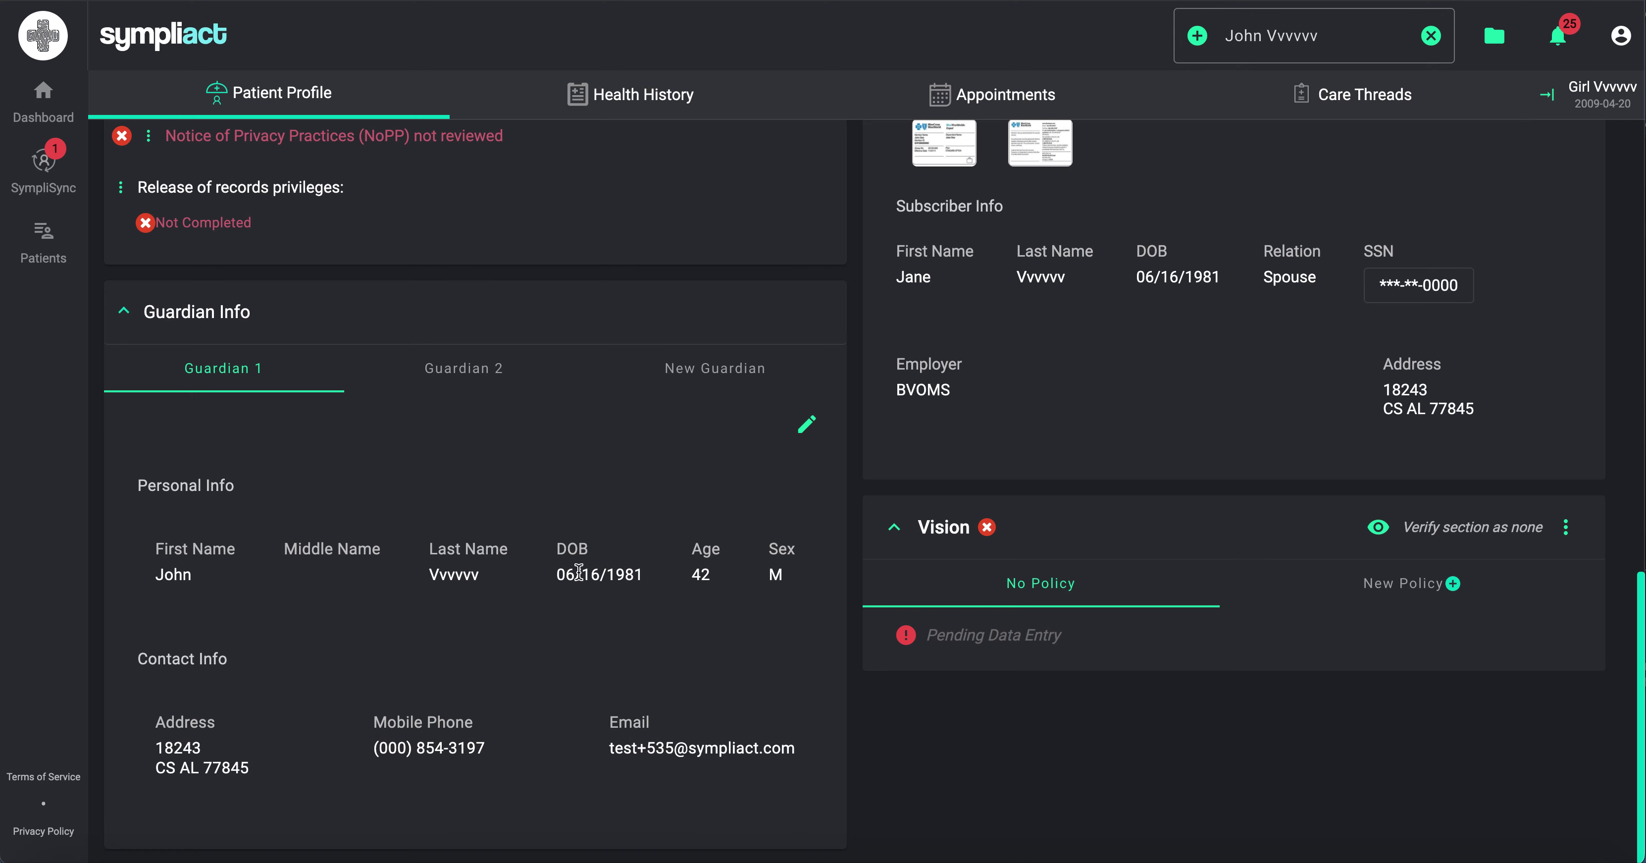
pyautogui.click(808, 427)
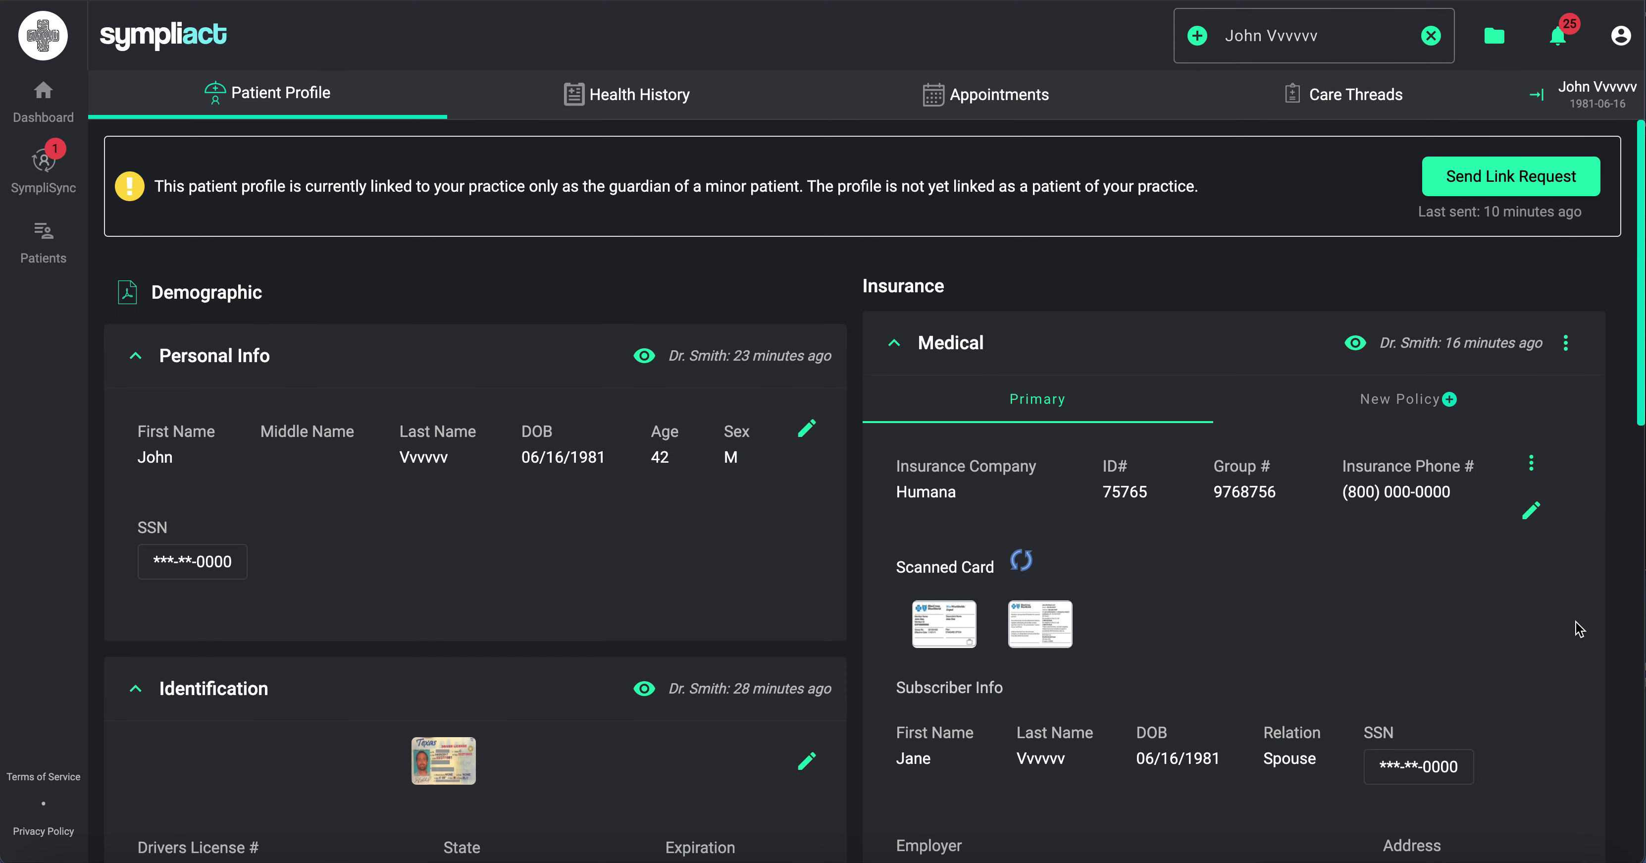
pyautogui.scroll(-10, 1579, 630)
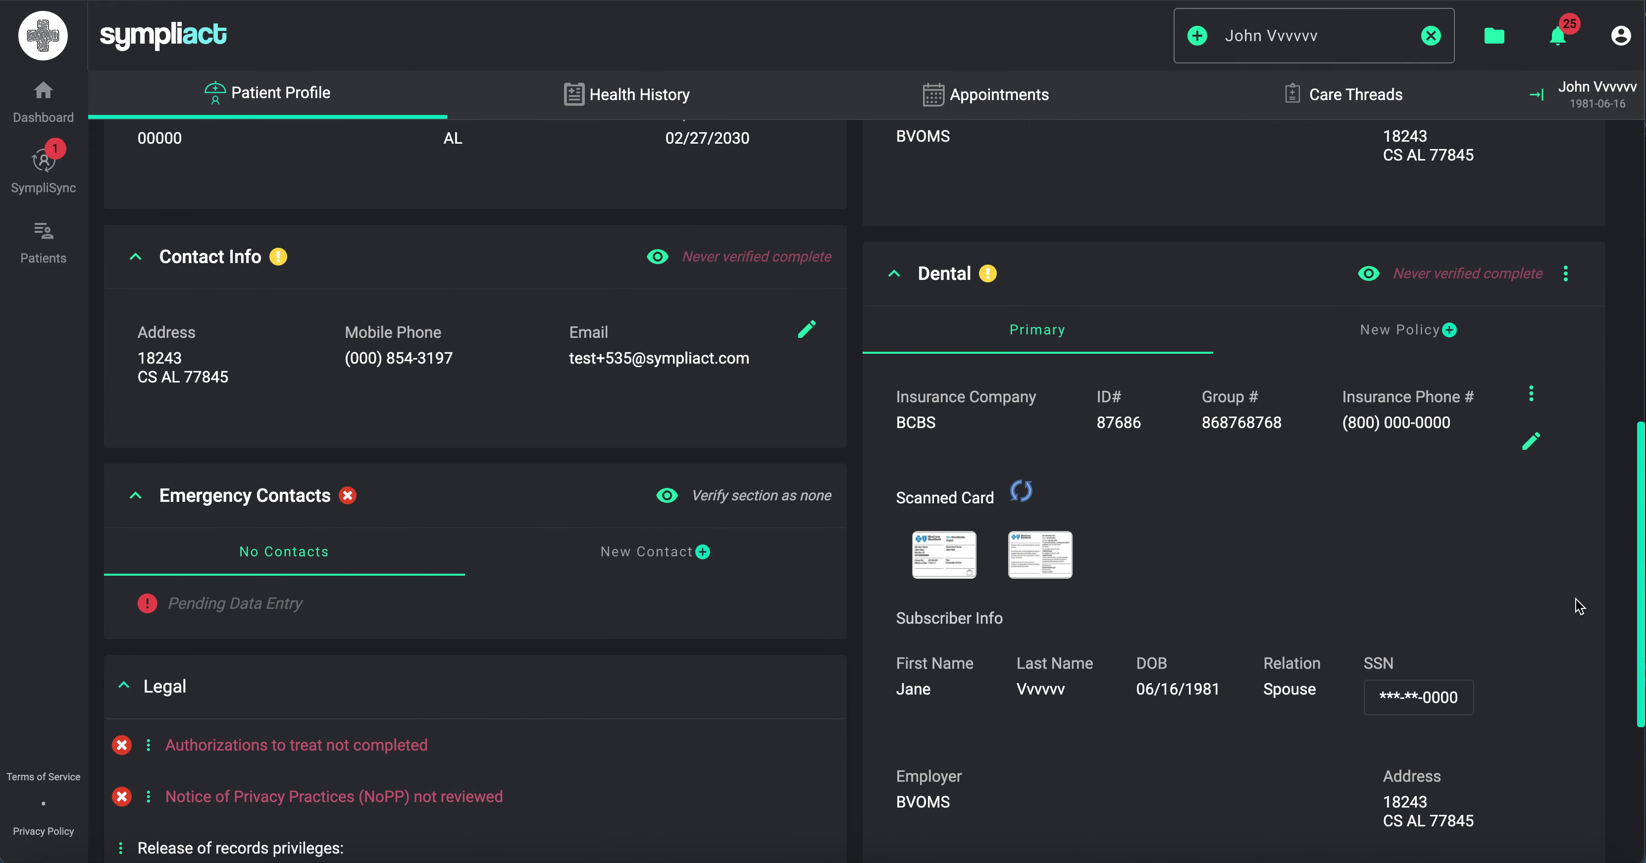
pyautogui.scroll(-1, 1578, 606)
pyautogui.click(1567, 220)
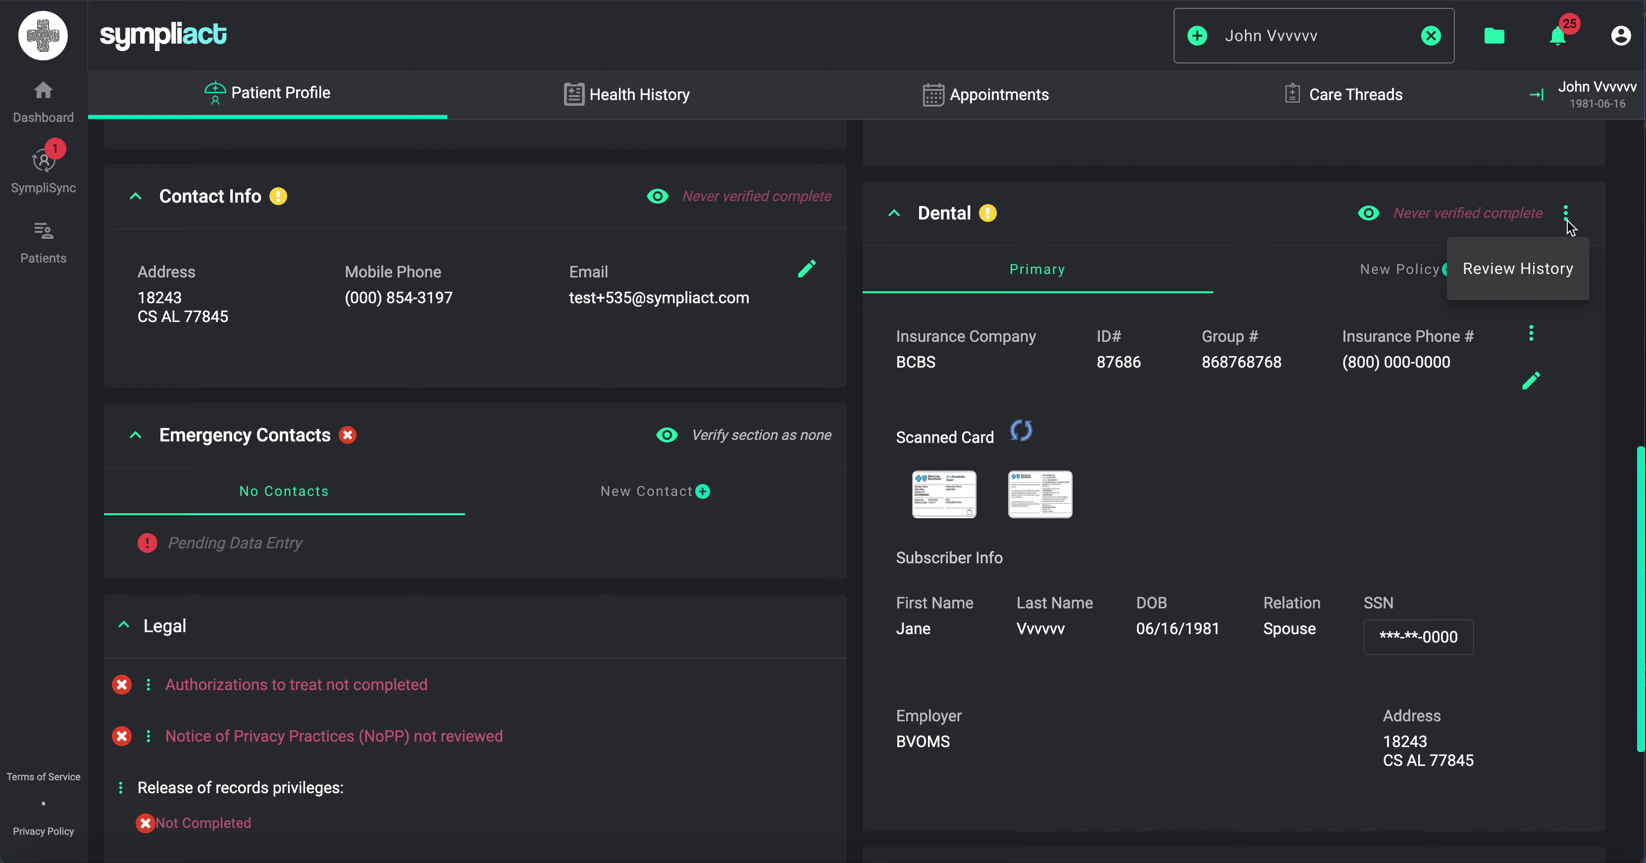
pyautogui.click(1546, 275)
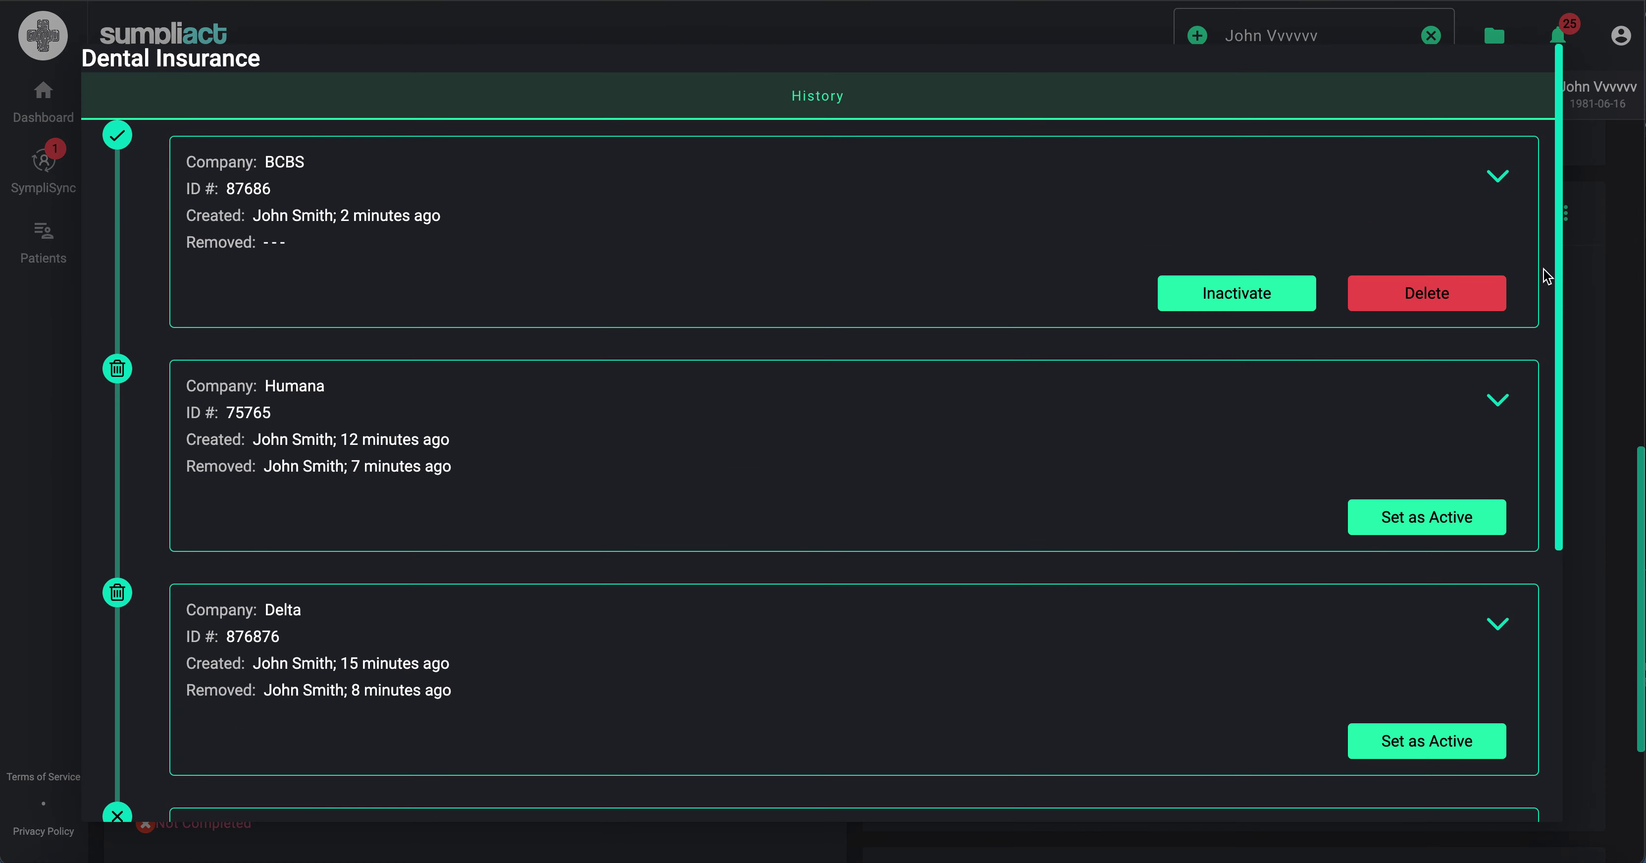
pyautogui.scroll(-6, 1130, 417)
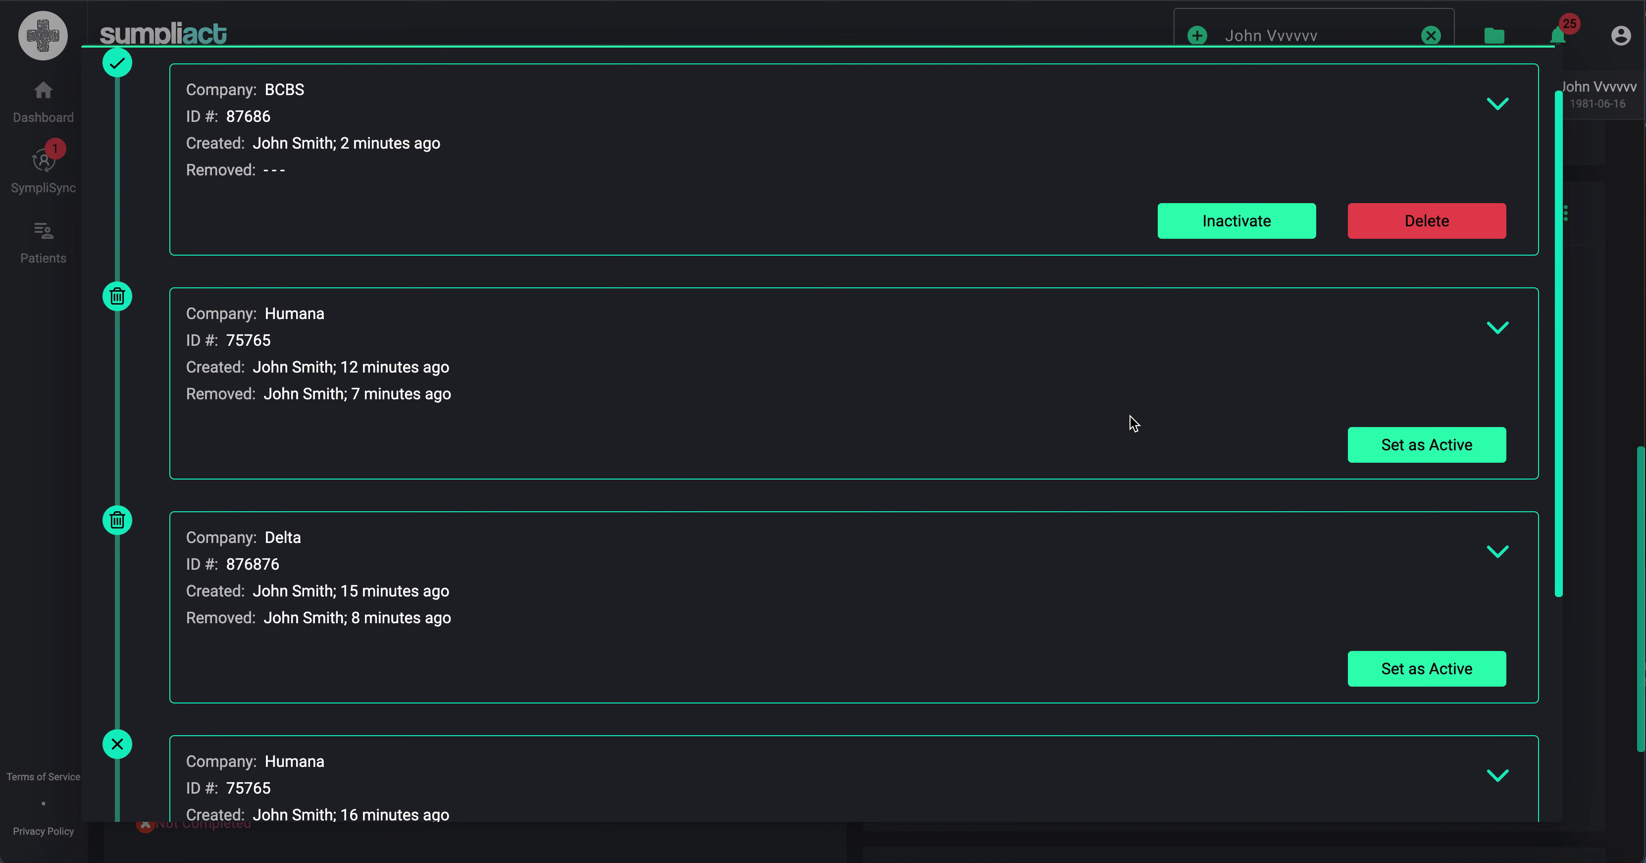
pyautogui.scroll(-1, 1133, 423)
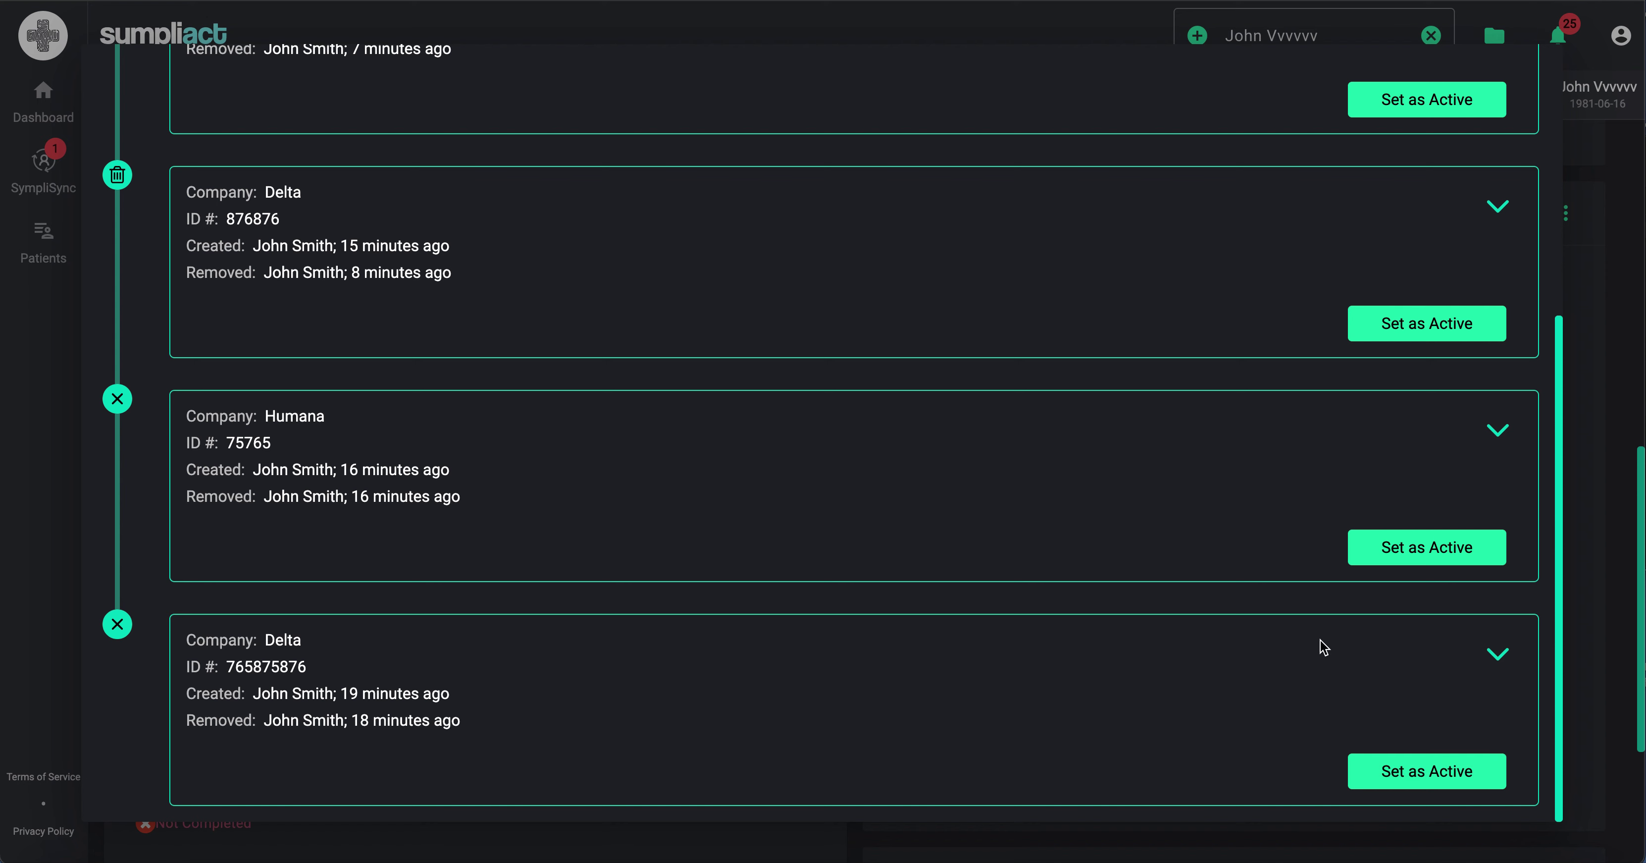
pyautogui.scroll(5, 1321, 640)
pyautogui.scroll(1, 1321, 641)
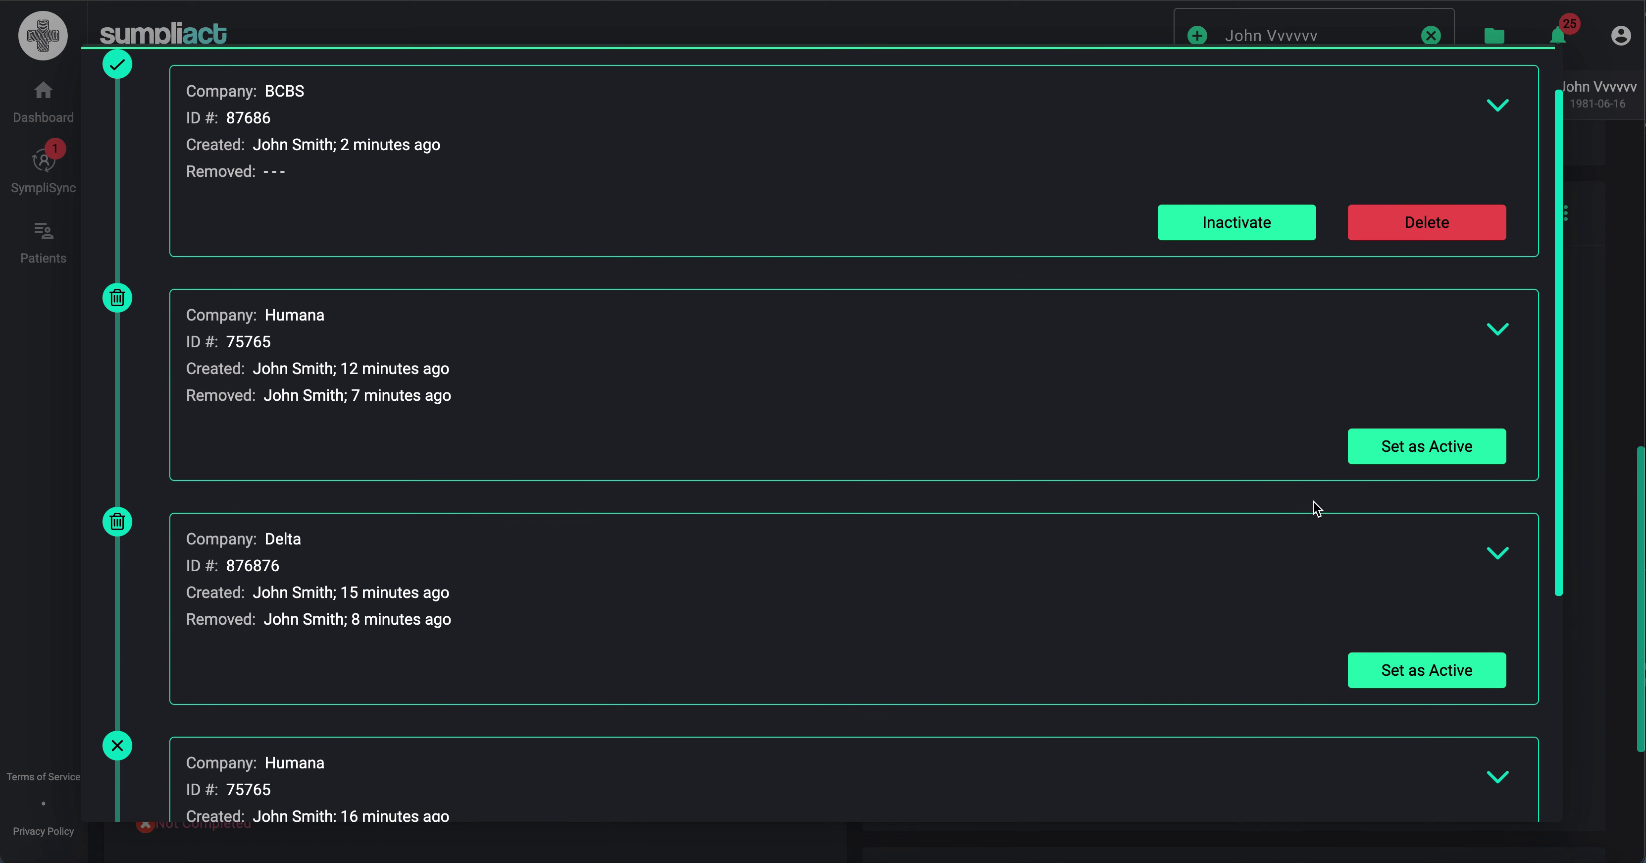
pyautogui.scroll(1, 764, 394)
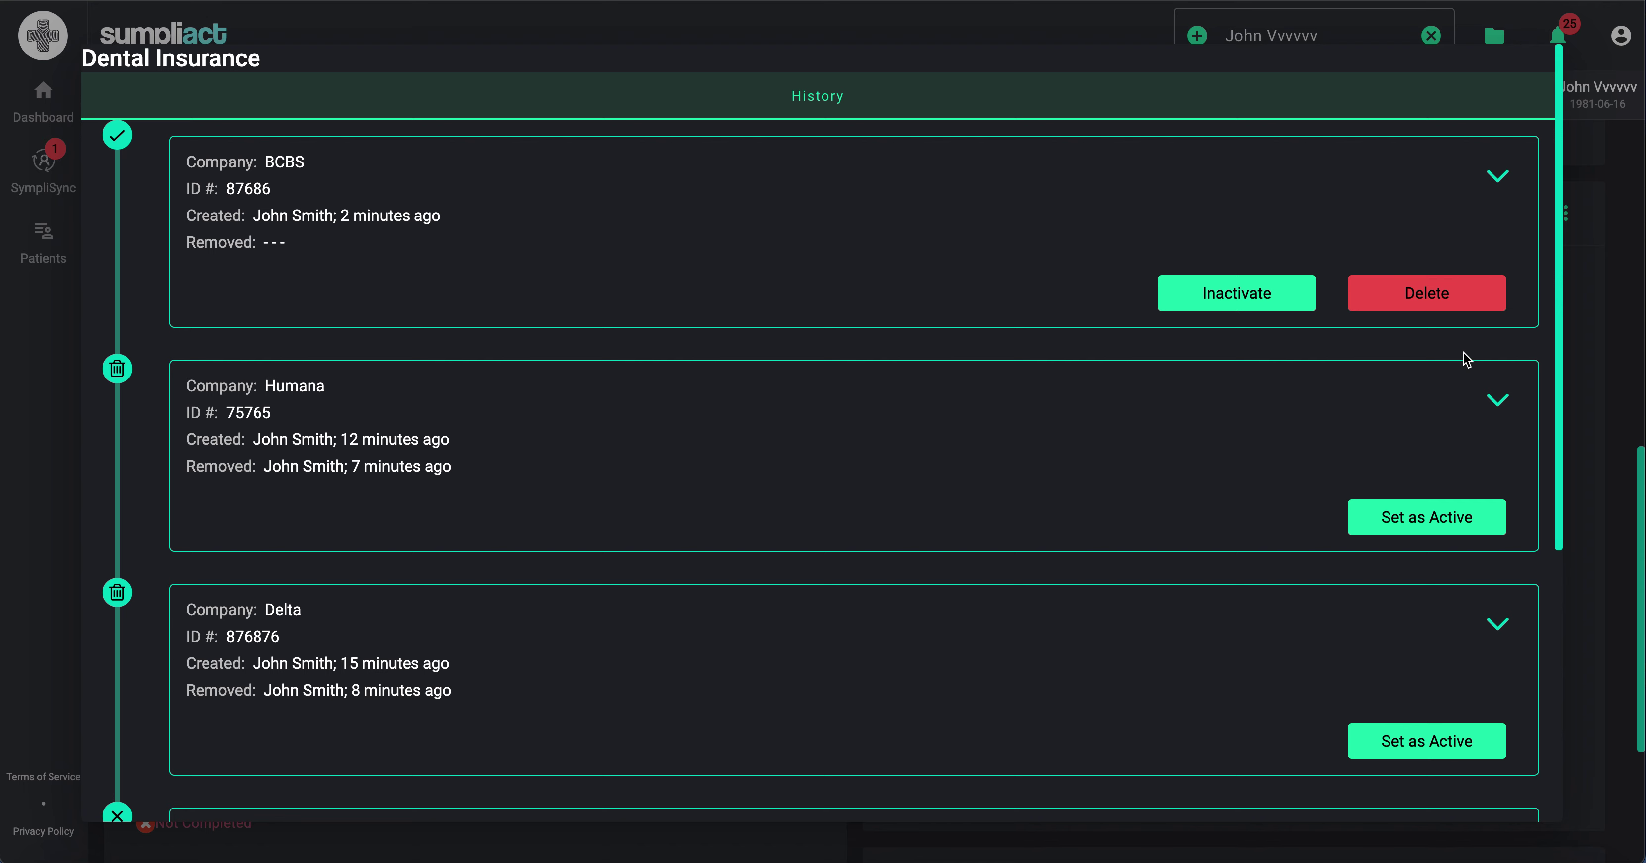
pyautogui.click(1499, 398)
pyautogui.scroll(-3, 1391, 473)
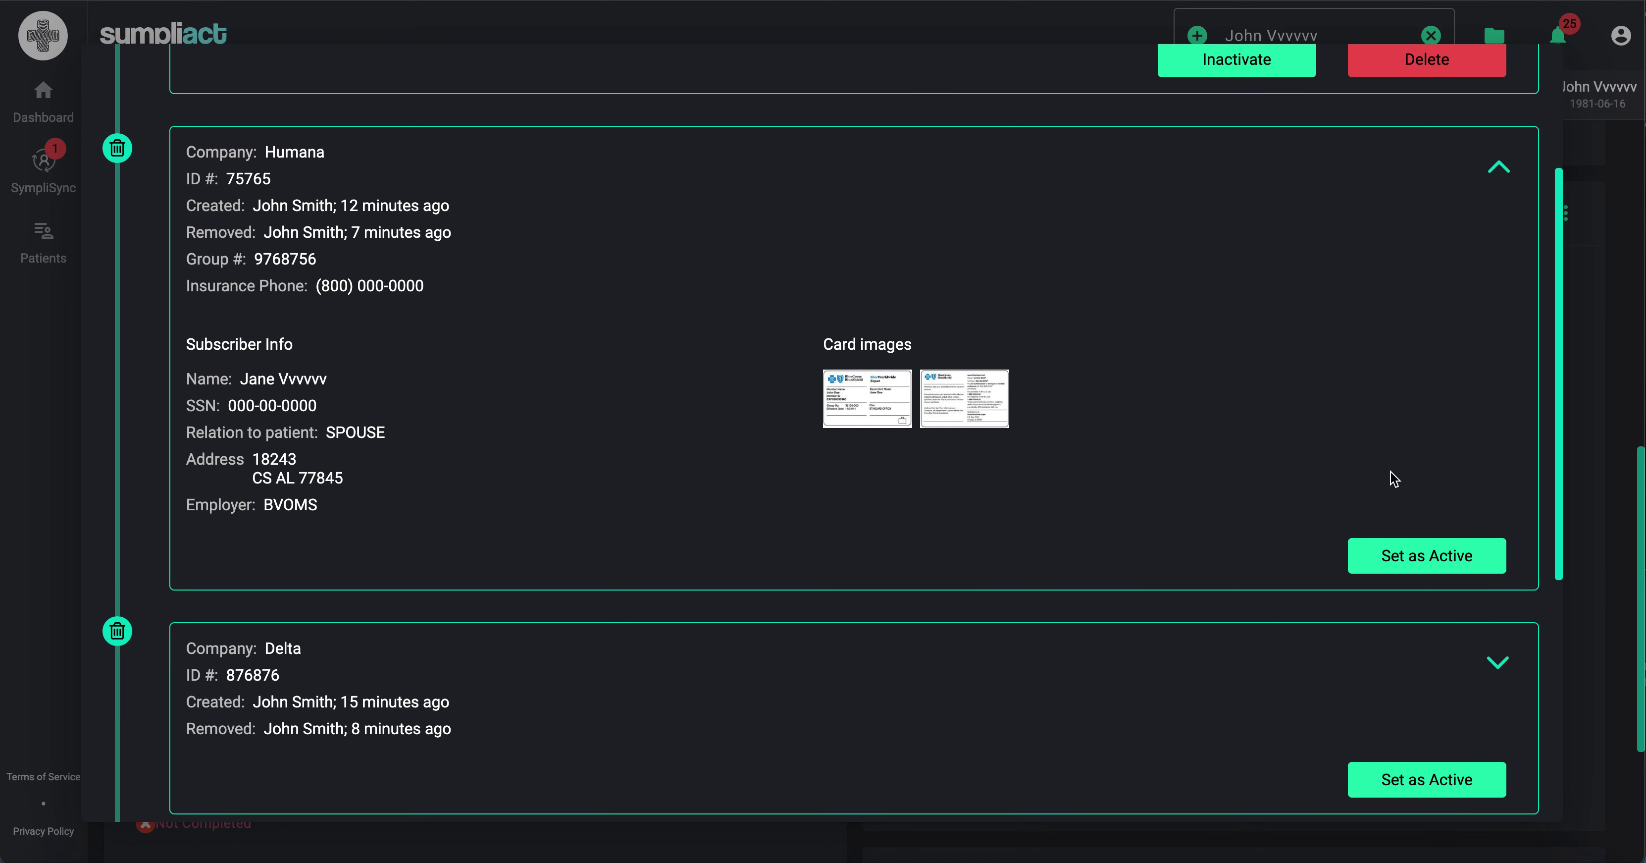
pyautogui.click(1495, 171)
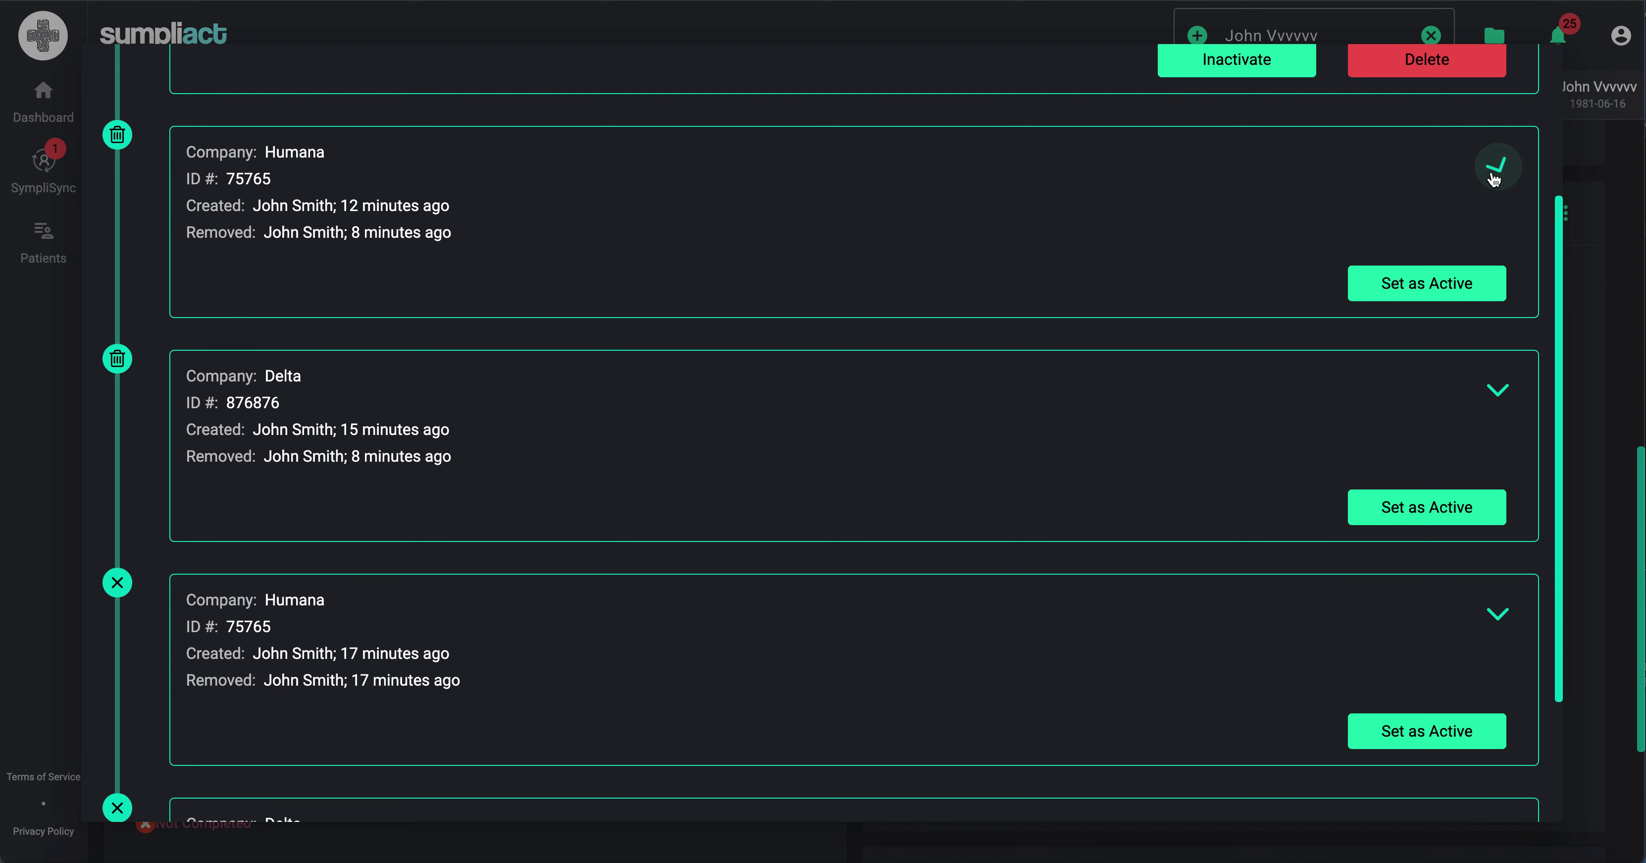
pyautogui.scroll(3, 1494, 179)
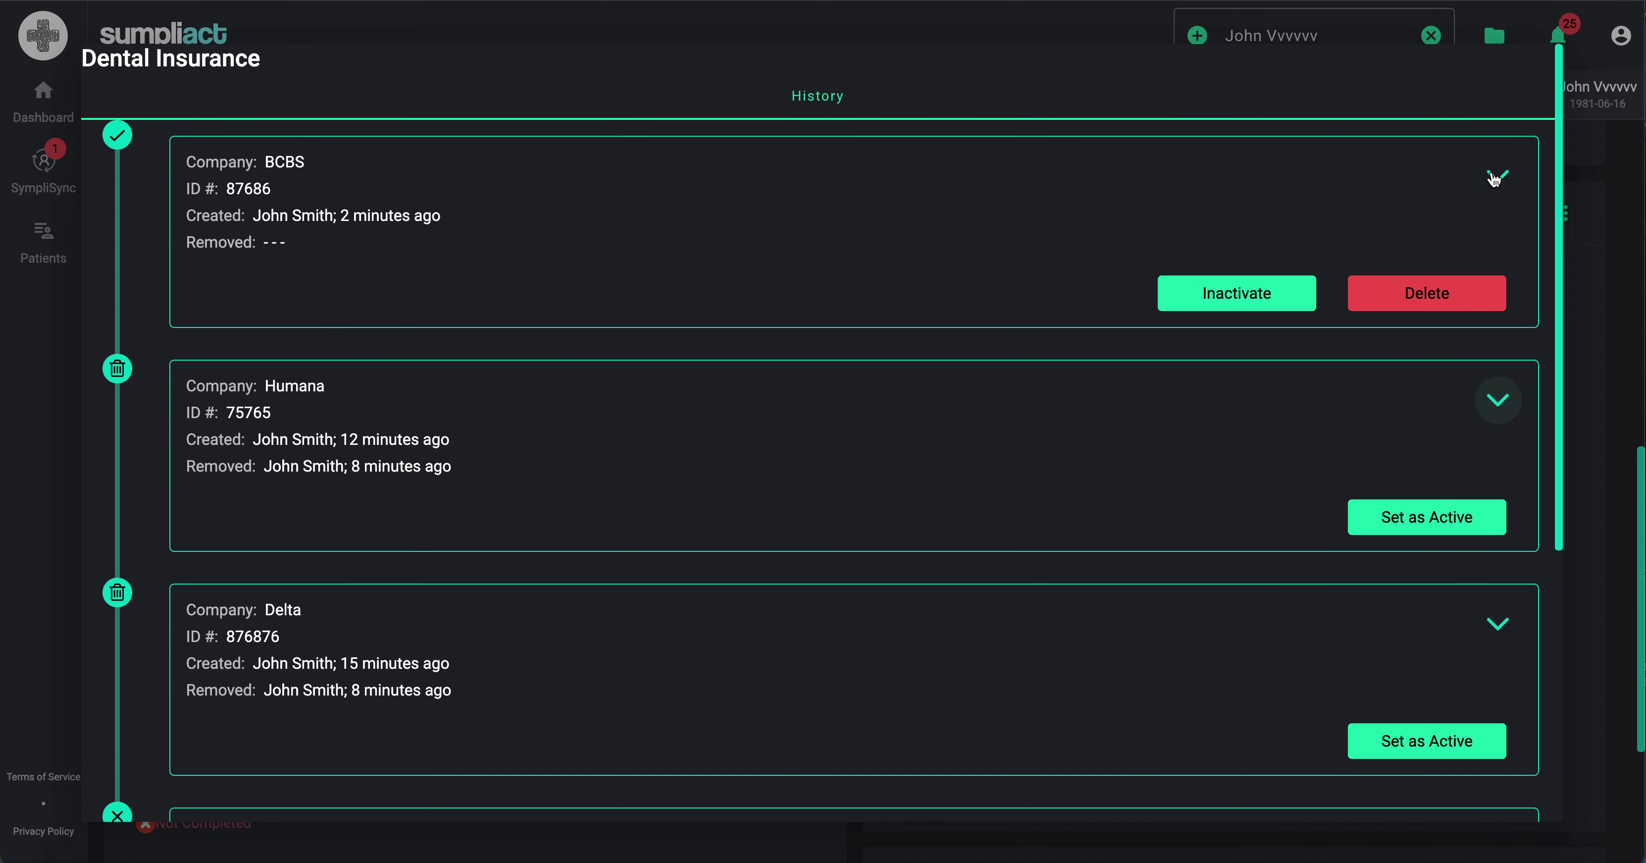
pyautogui.click(1596, 182)
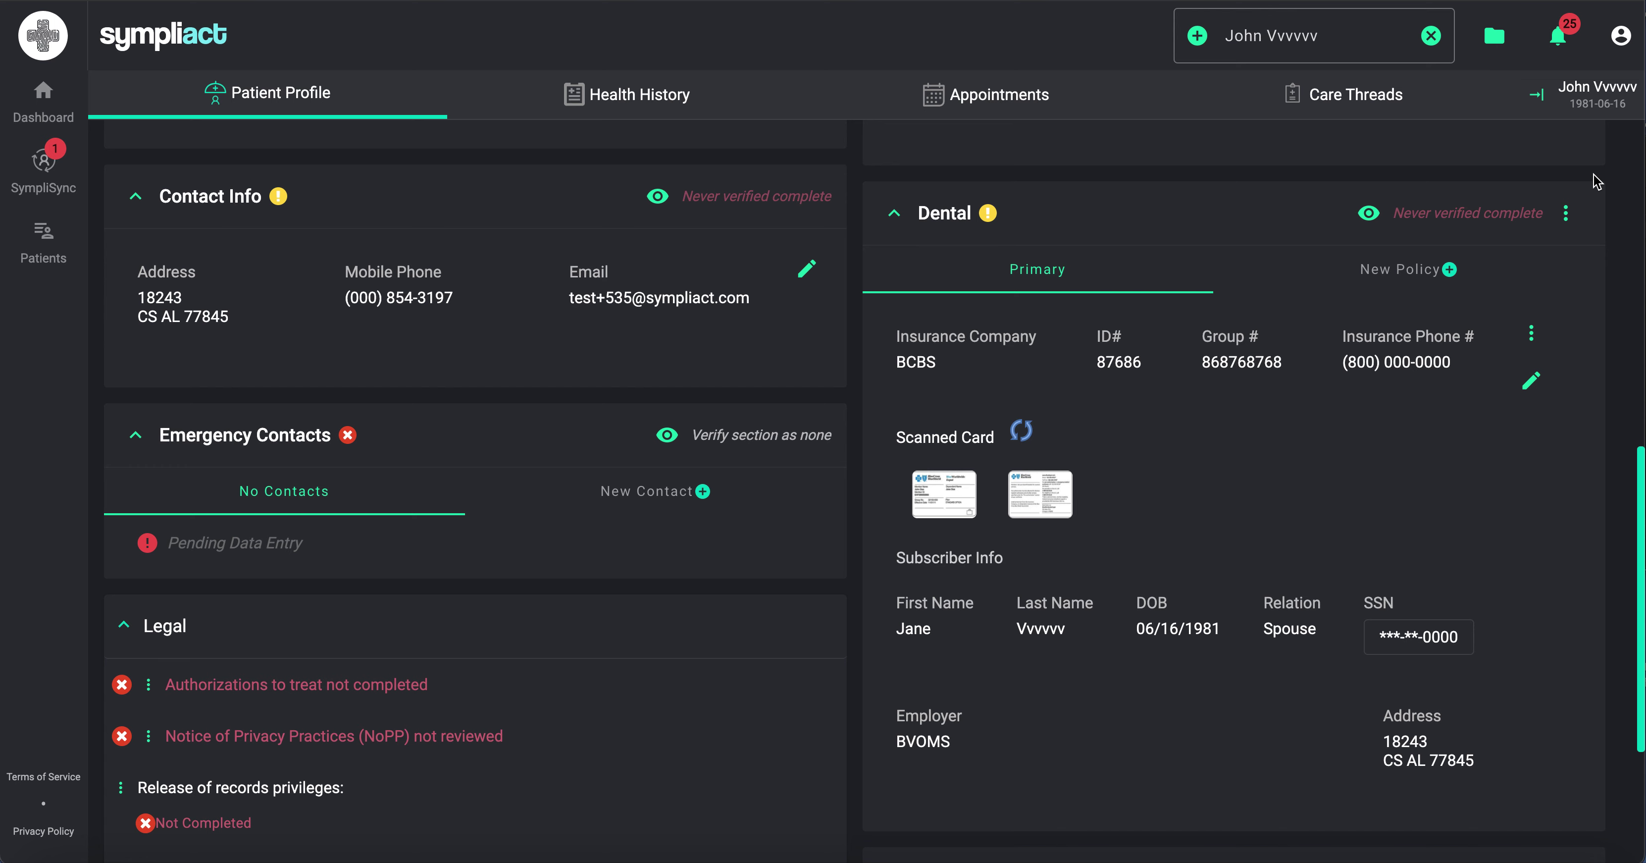
pyautogui.scroll(10, 1596, 181)
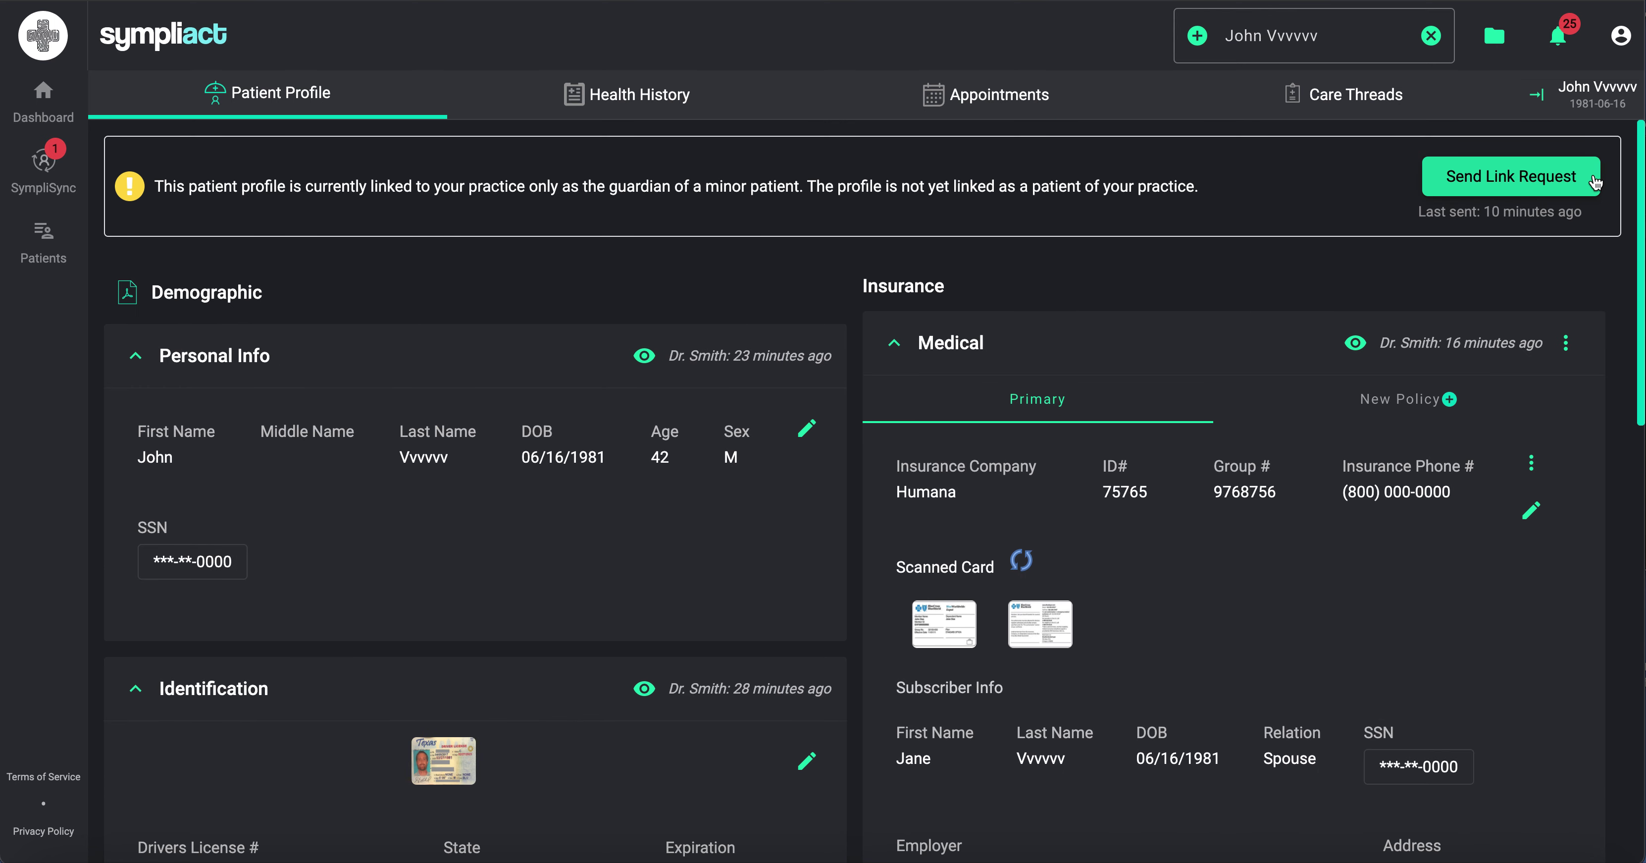